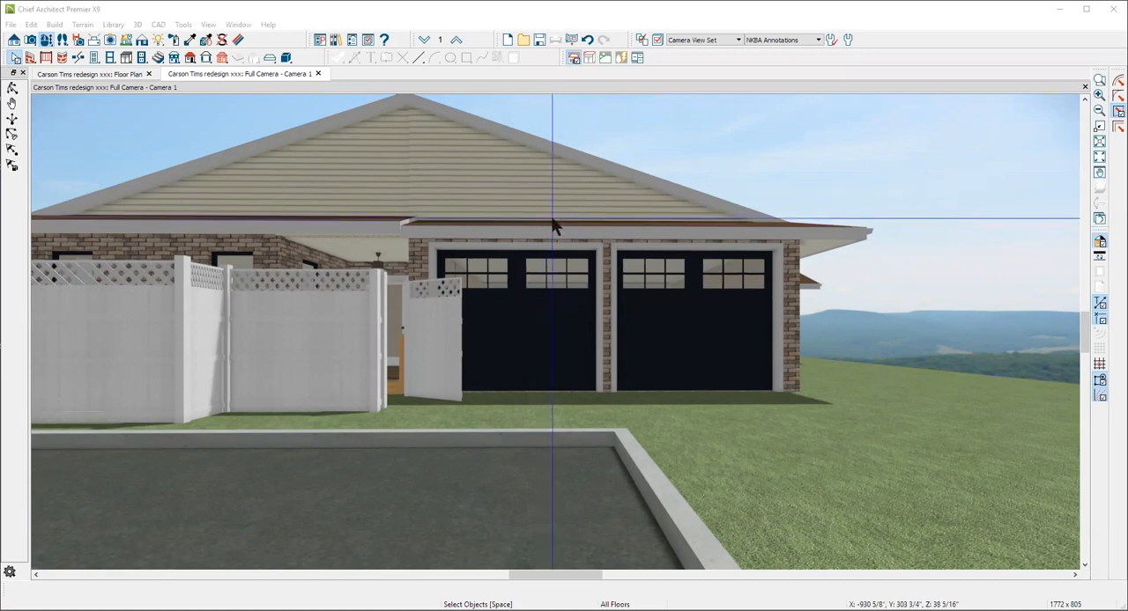
Inspect the height and pitch settings of the roof plane above the garage doors and the opposite plane above the fence
left_click(829, 239)
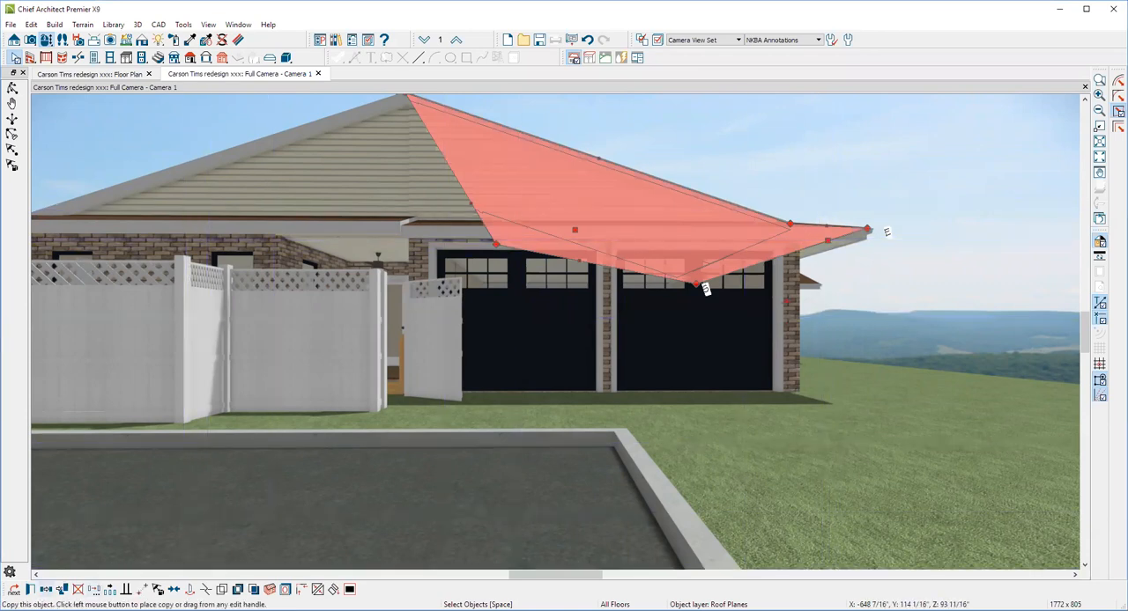
double_click(541, 176)
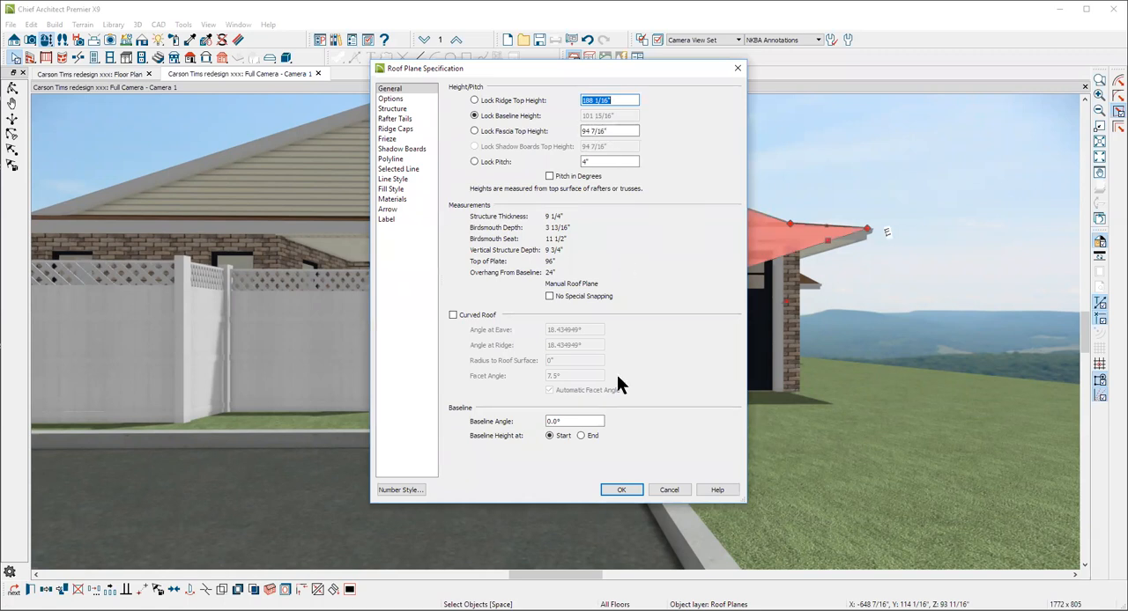
left_click(673, 487)
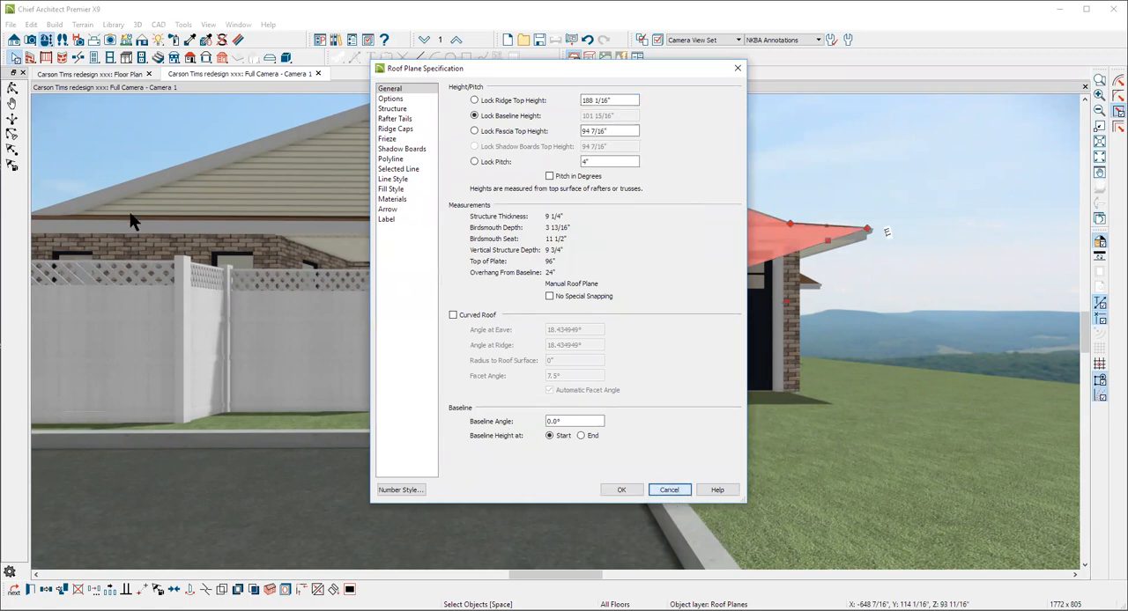
scroll(313, 447, "down", 2)
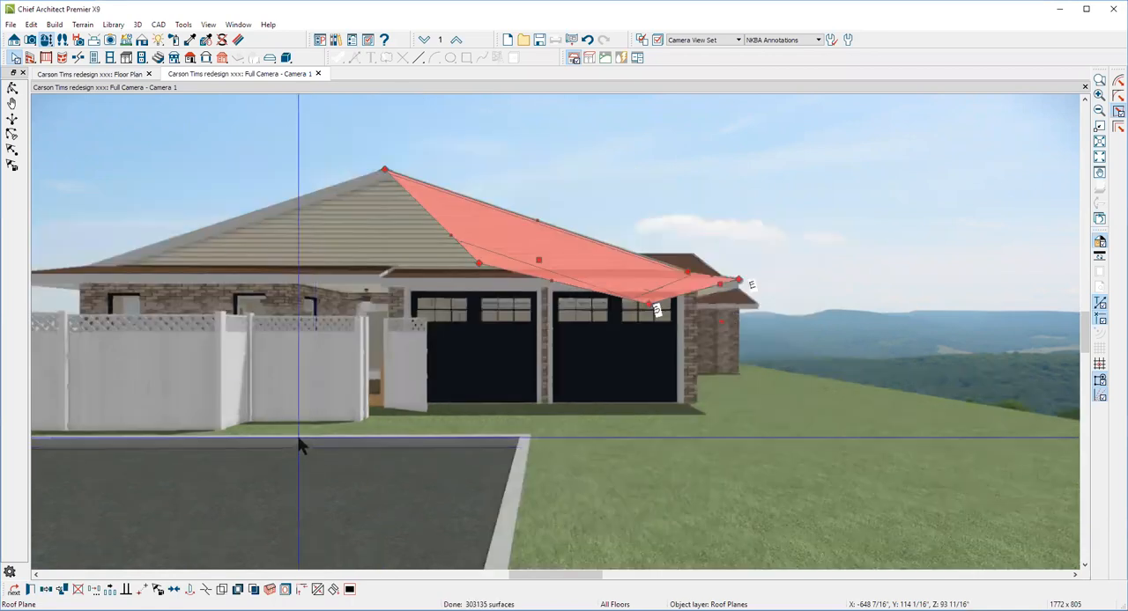
left_click(202, 229)
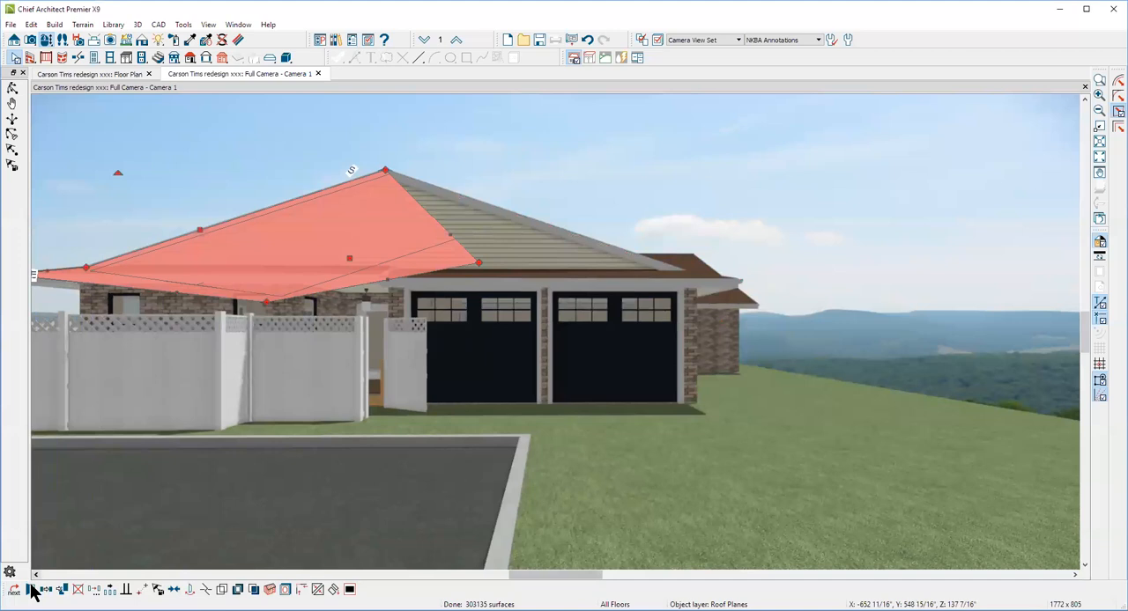
key("ctrl+e")
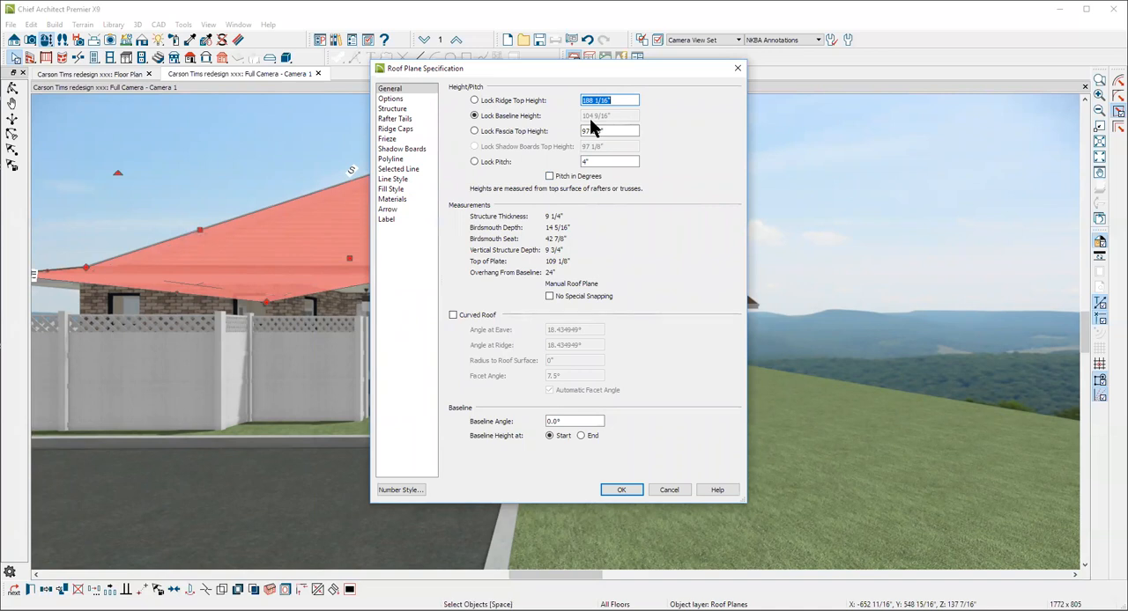
left_click(667, 490)
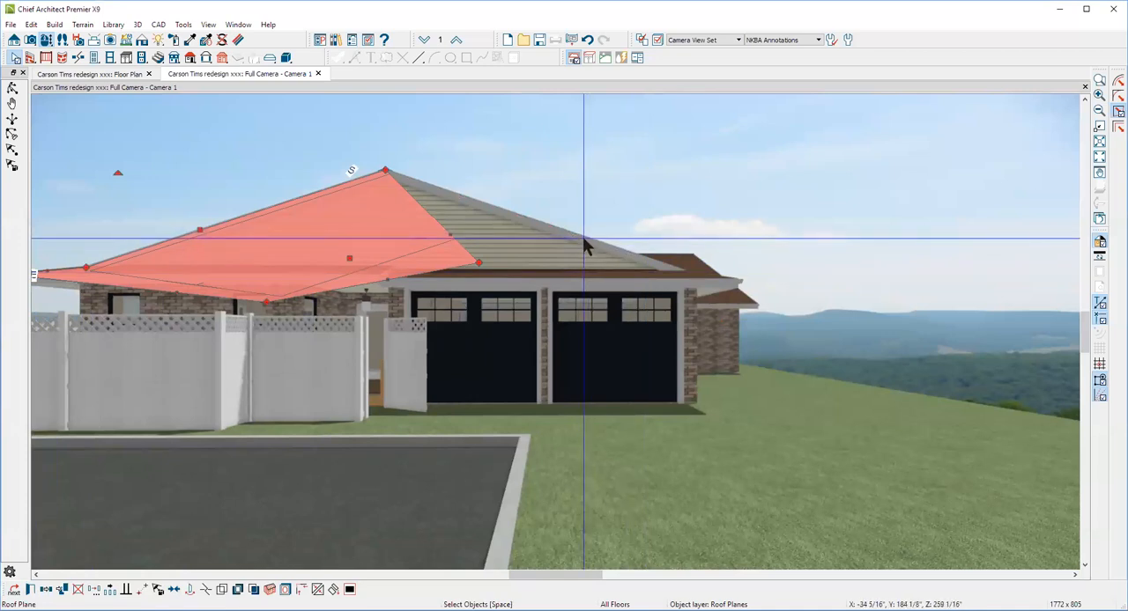
Compare the baseline and fascia heights of the two opposing gable roof planes once more
left_click(582, 236)
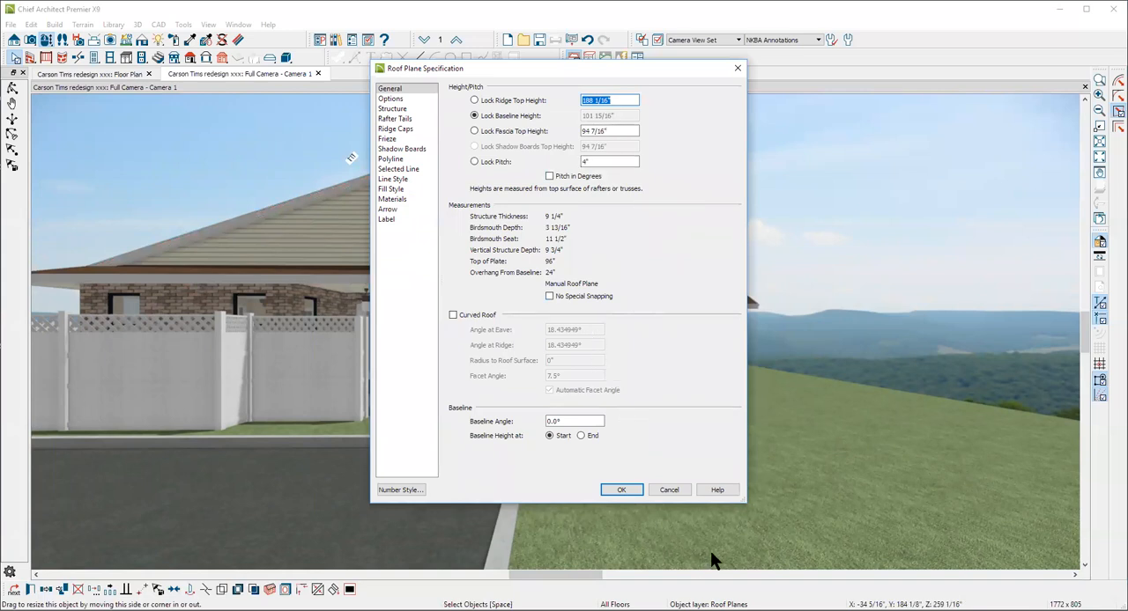
left_click(669, 490)
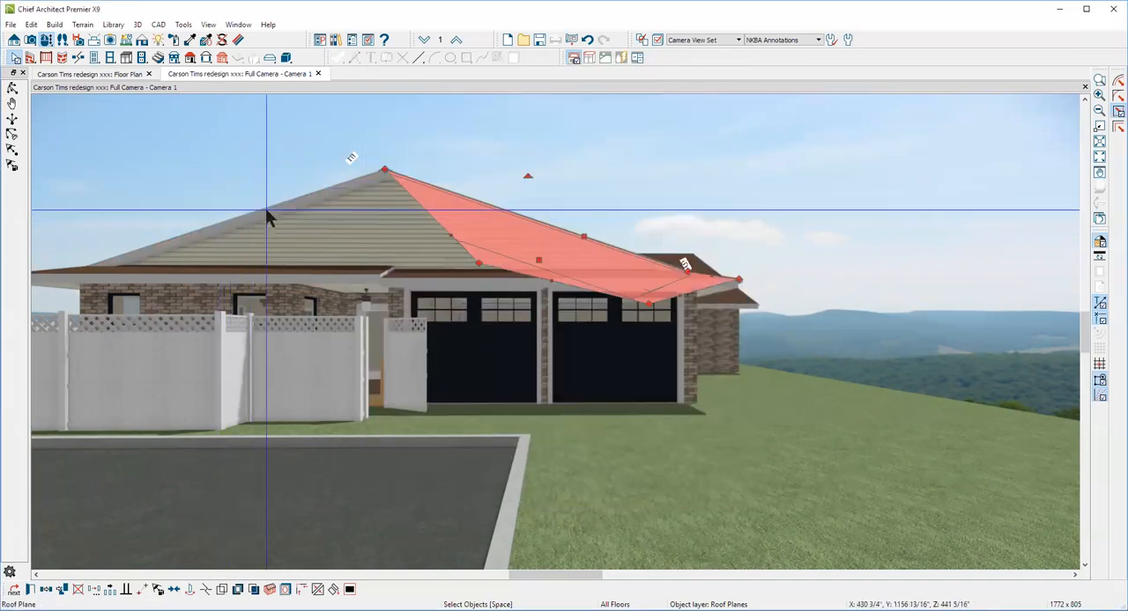
left_click(263, 213)
left_click(262, 213)
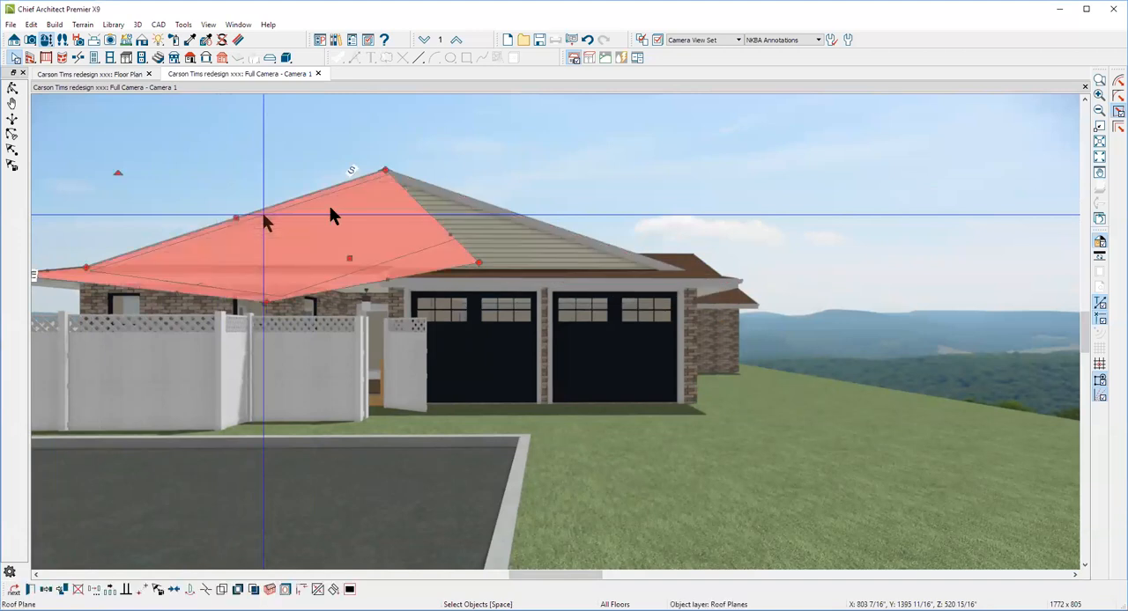
double_click(330, 208)
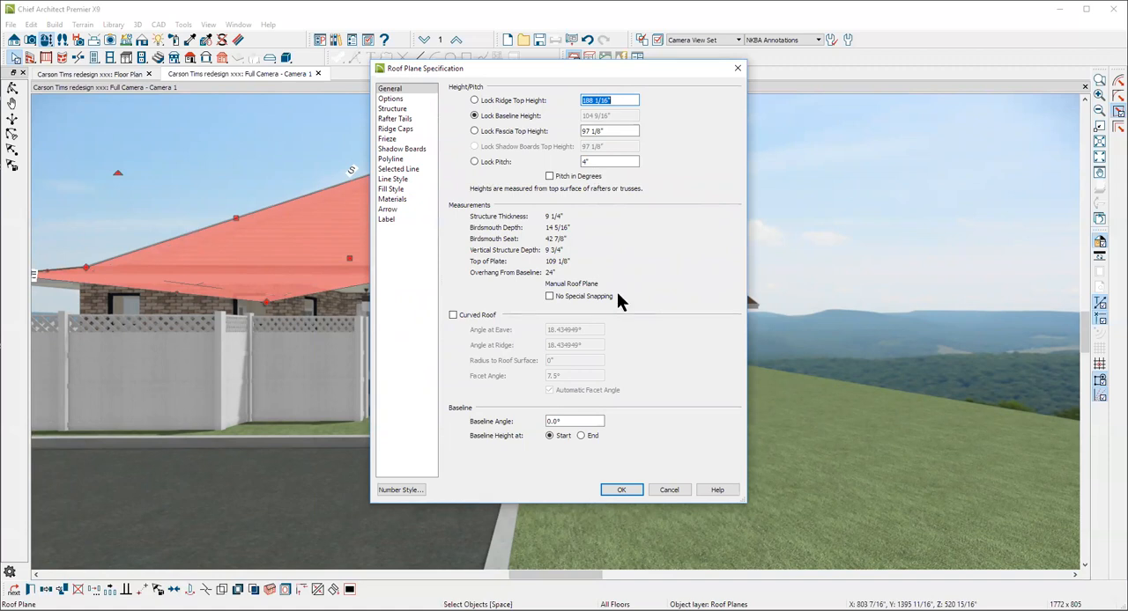
left_click(668, 491)
Copy the baseline height of the roof plane above the garage doors without changing that plane
left_click(586, 239)
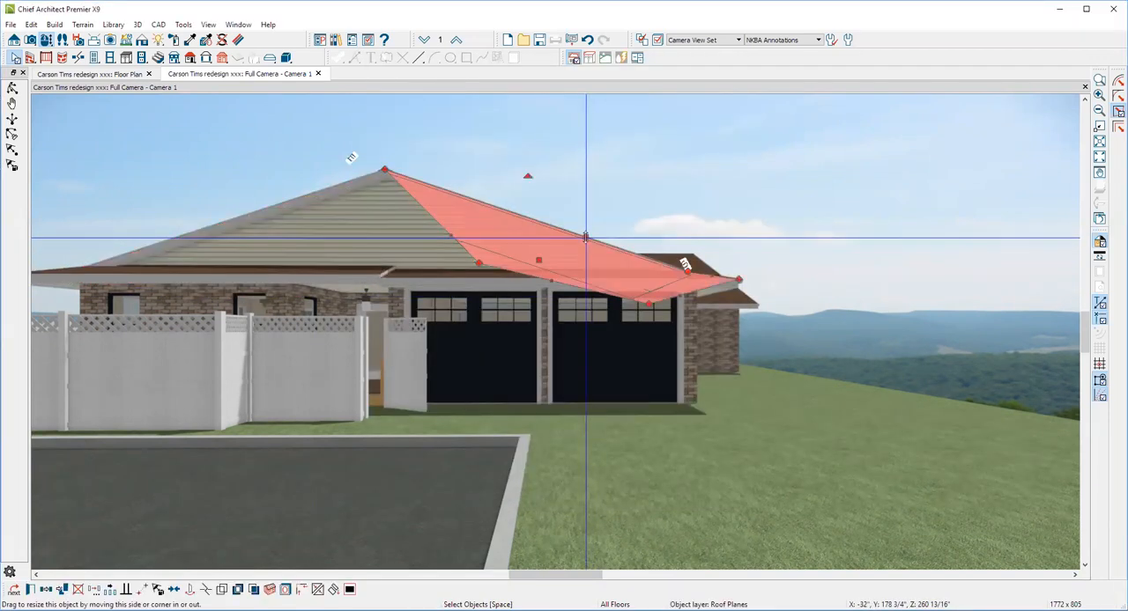
double_click(586, 238)
left_click(496, 161)
left_click_drag(630, 115, 573, 114)
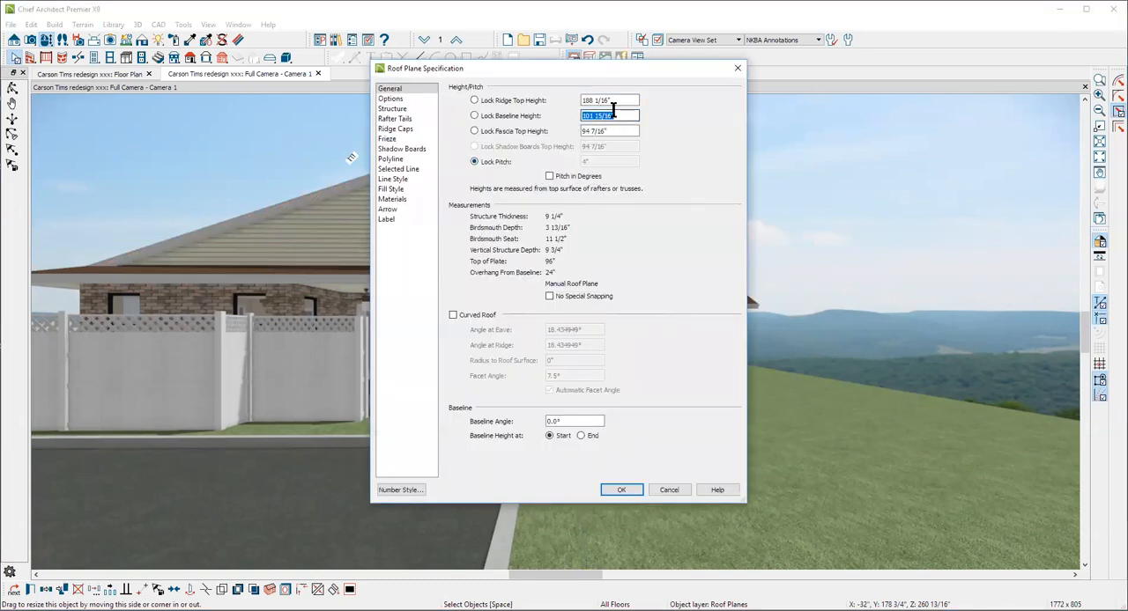
right_click(599, 119)
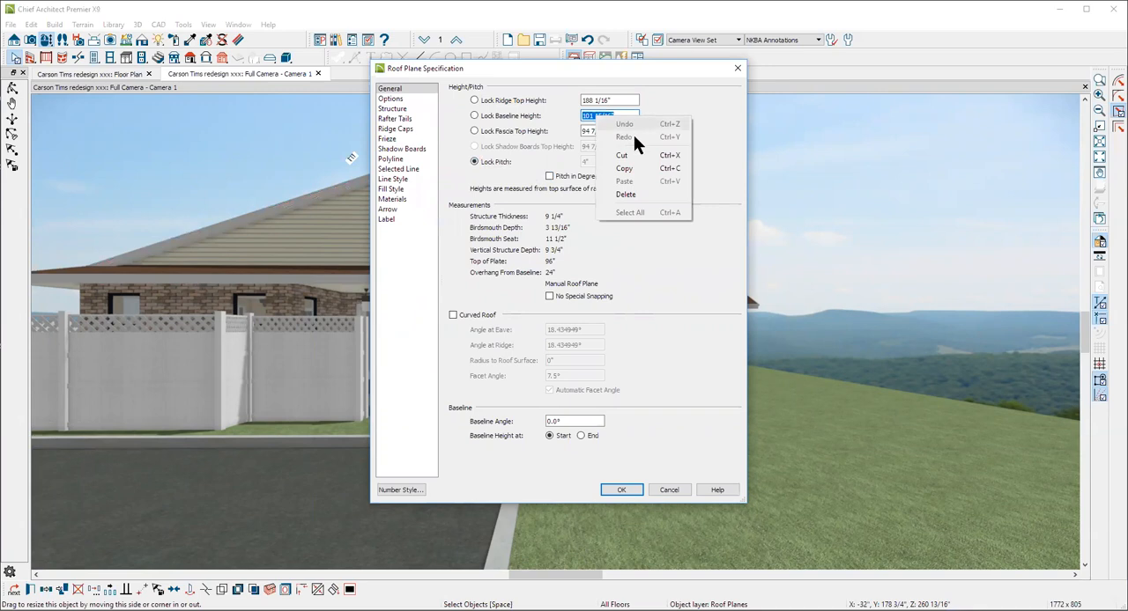
left_click(631, 167)
left_click(676, 490)
Lock the pitch of the roof plane above the fence and set its baseline height to 101 15/16"
left_click(192, 231)
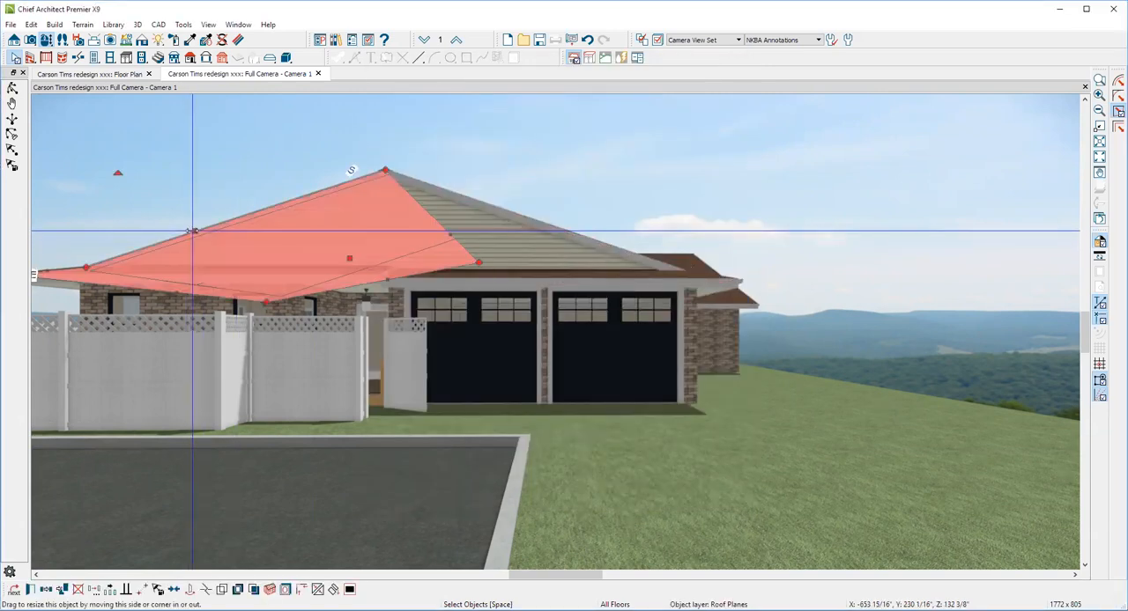
double_click(192, 231)
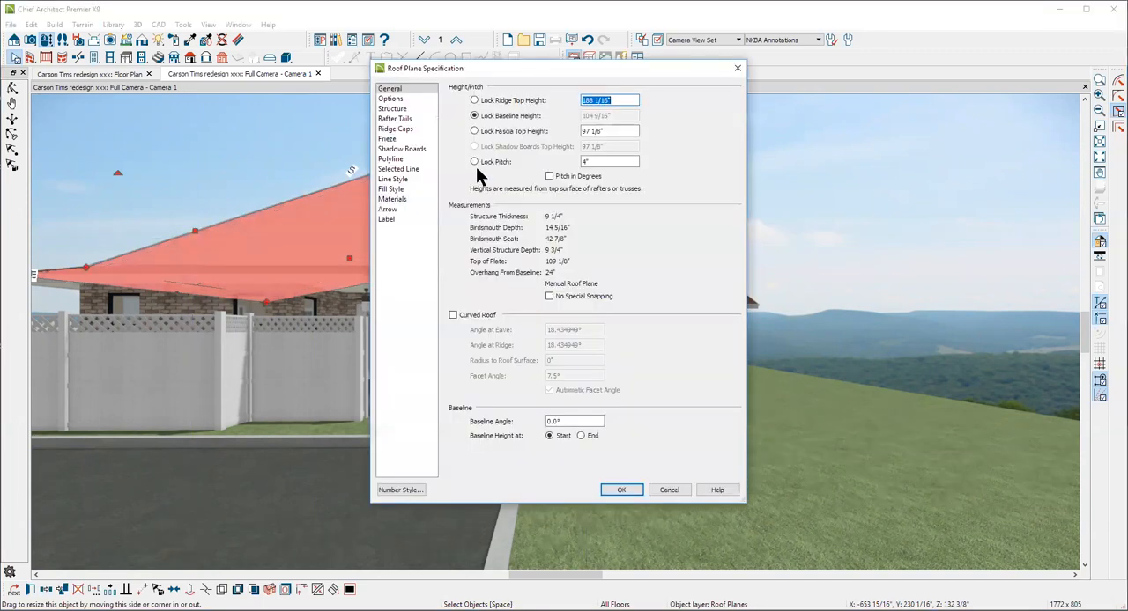
left_click(475, 162)
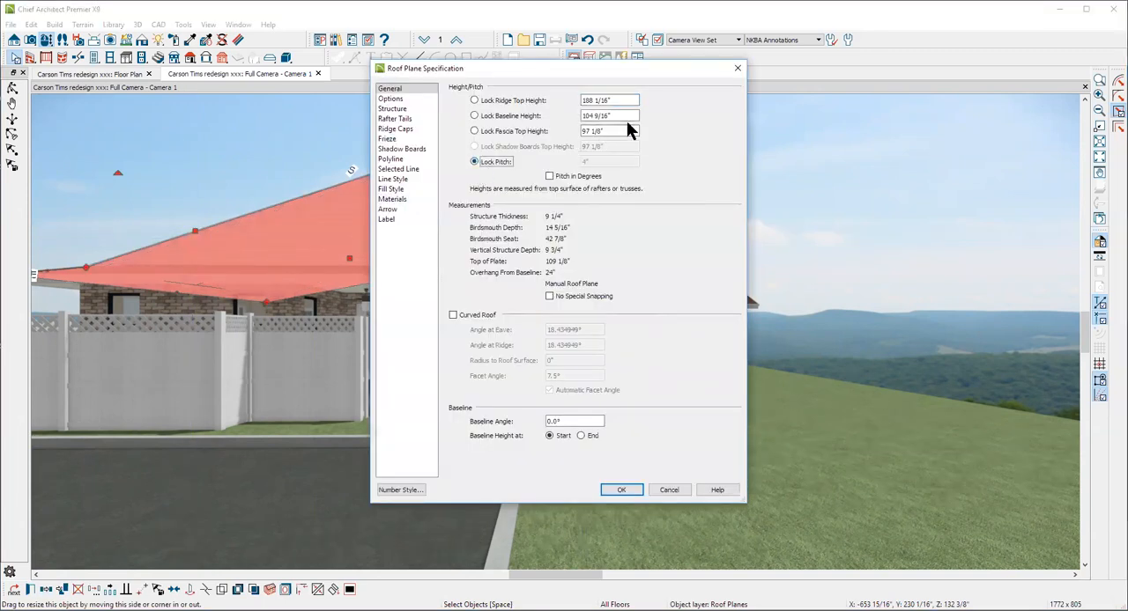
left_click_drag(627, 116, 496, 116)
type("101 15/16\"")
left_click(631, 488)
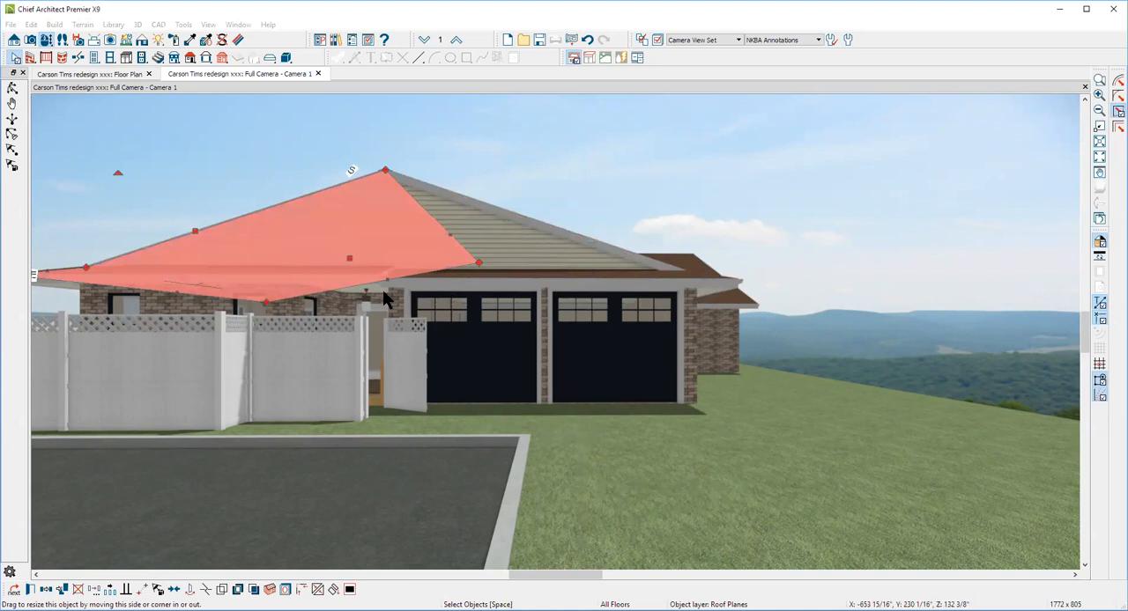
key("Escape")
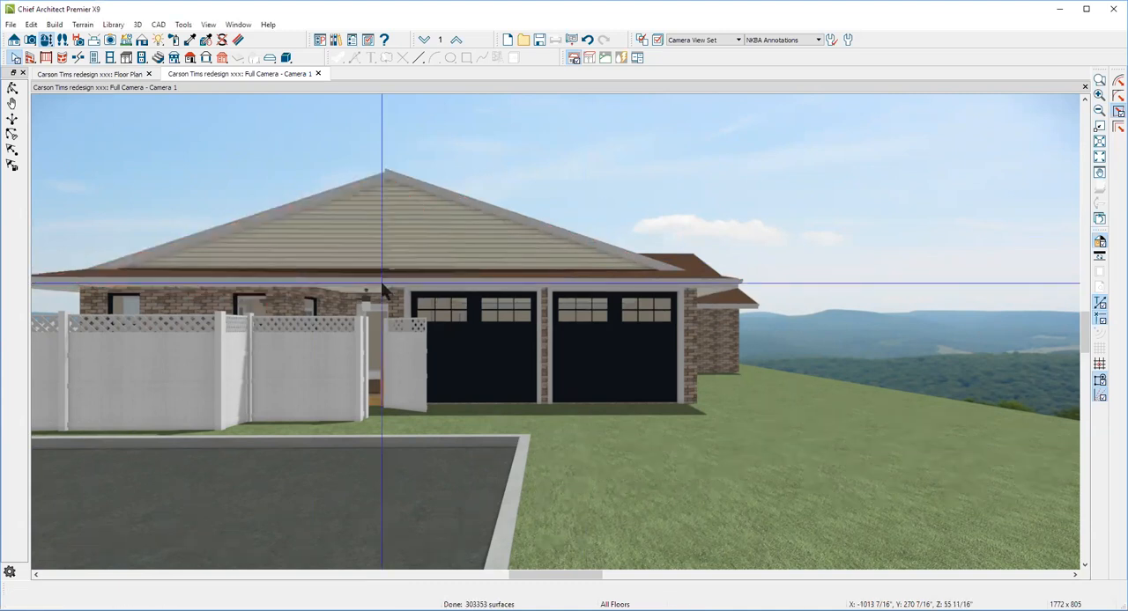
left_click(304, 281)
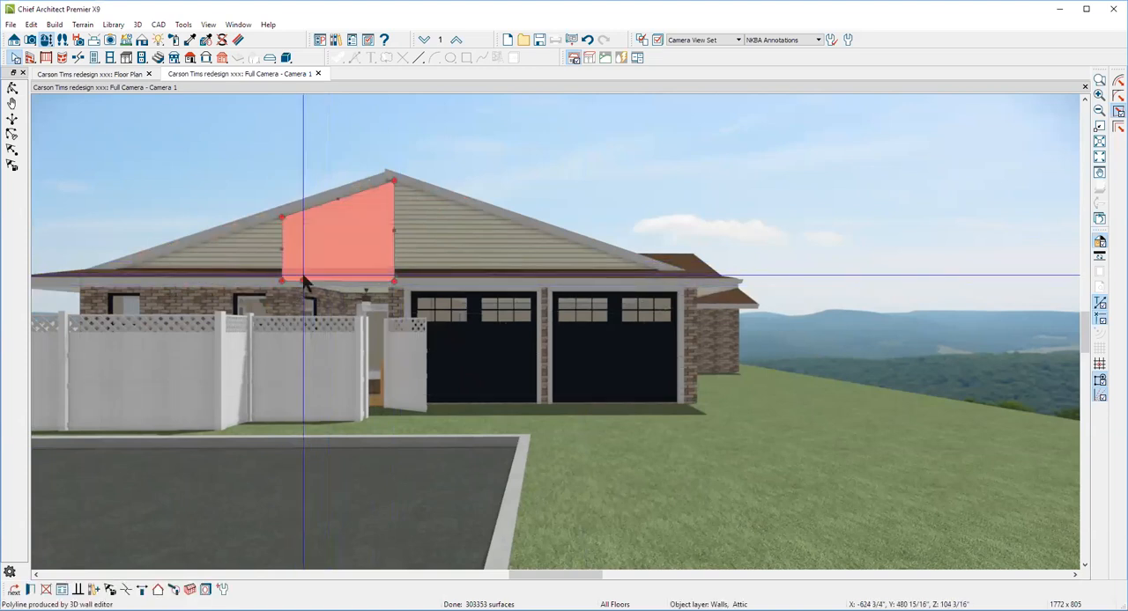
key("Escape")
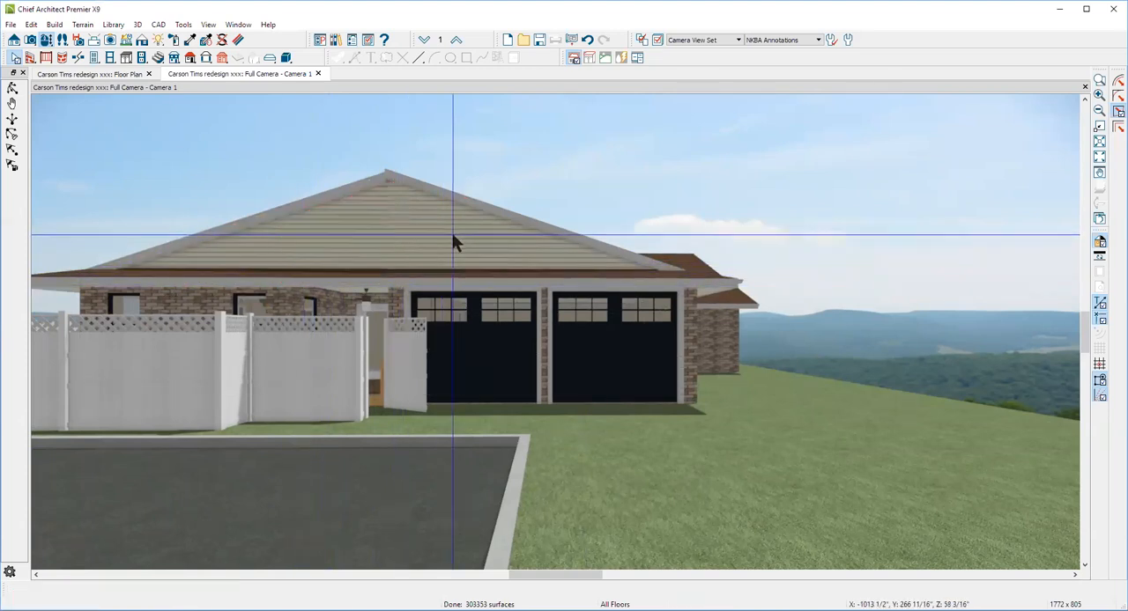
Show floor 1 in the floor plan view with the reference floor display turned off
key("ctrl+Tab")
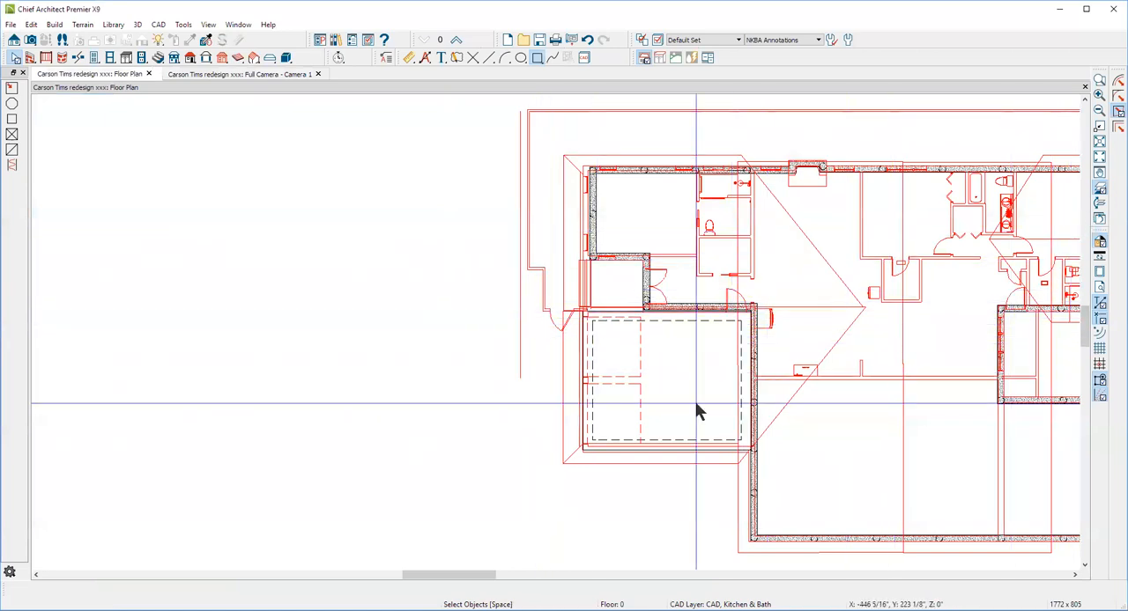
left_click(457, 40)
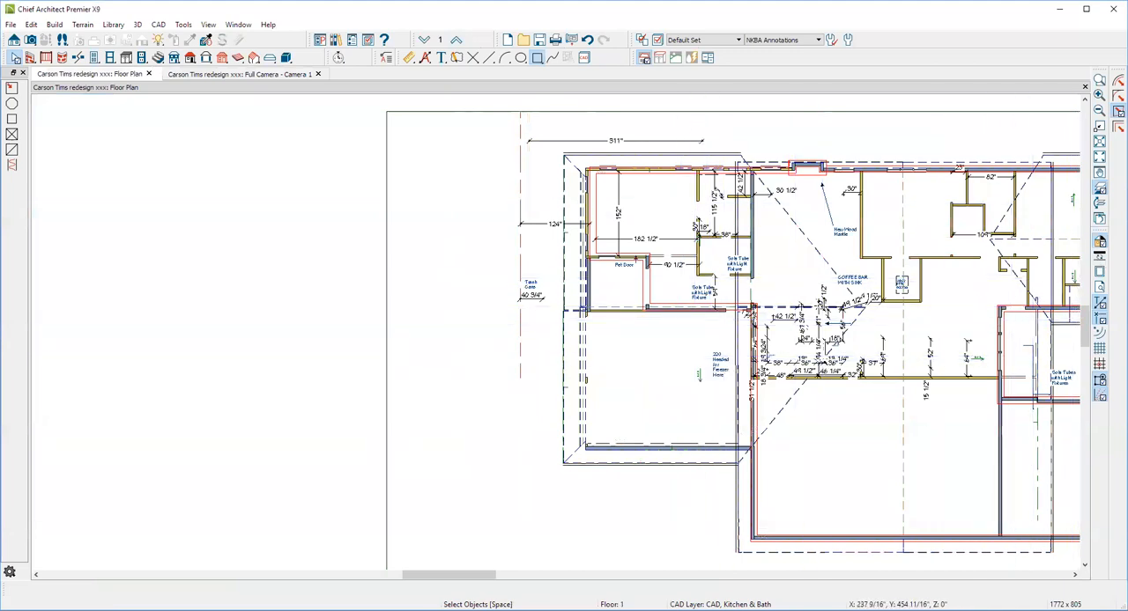
left_click(1103, 188)
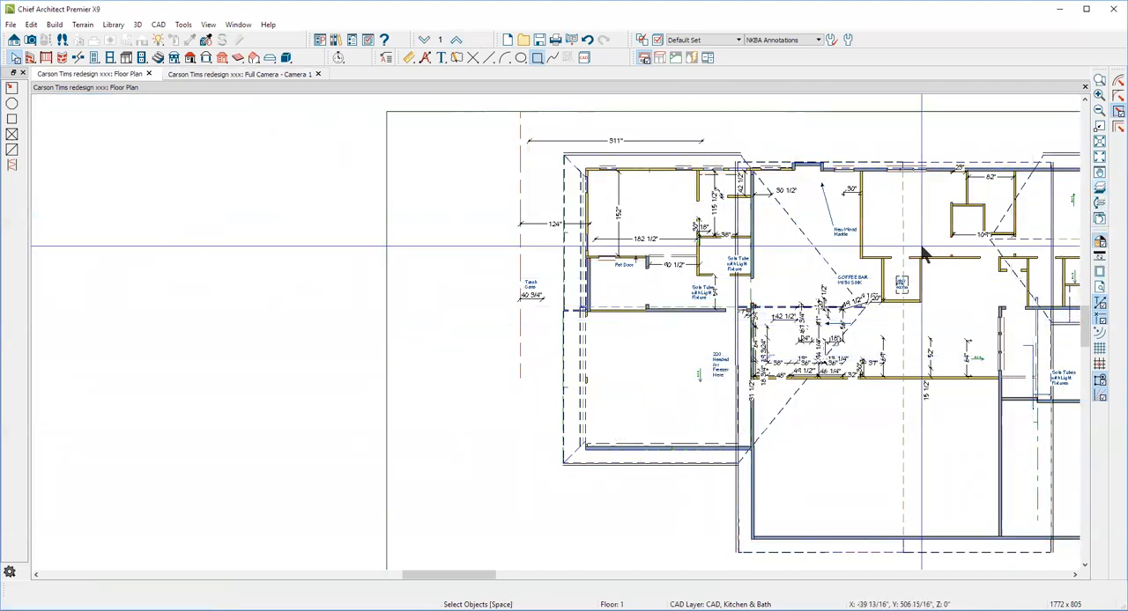
Examine the outlines of the two roof planes over the garage end of the house and their narrow eave overhang
scroll(559, 392, "up", 3)
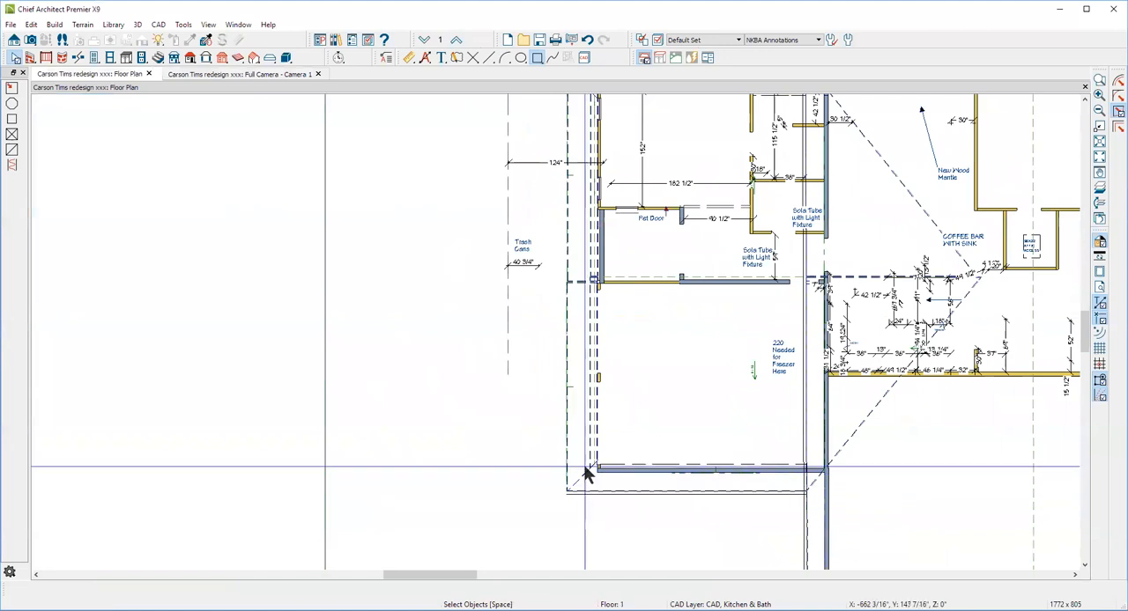
left_click(583, 475)
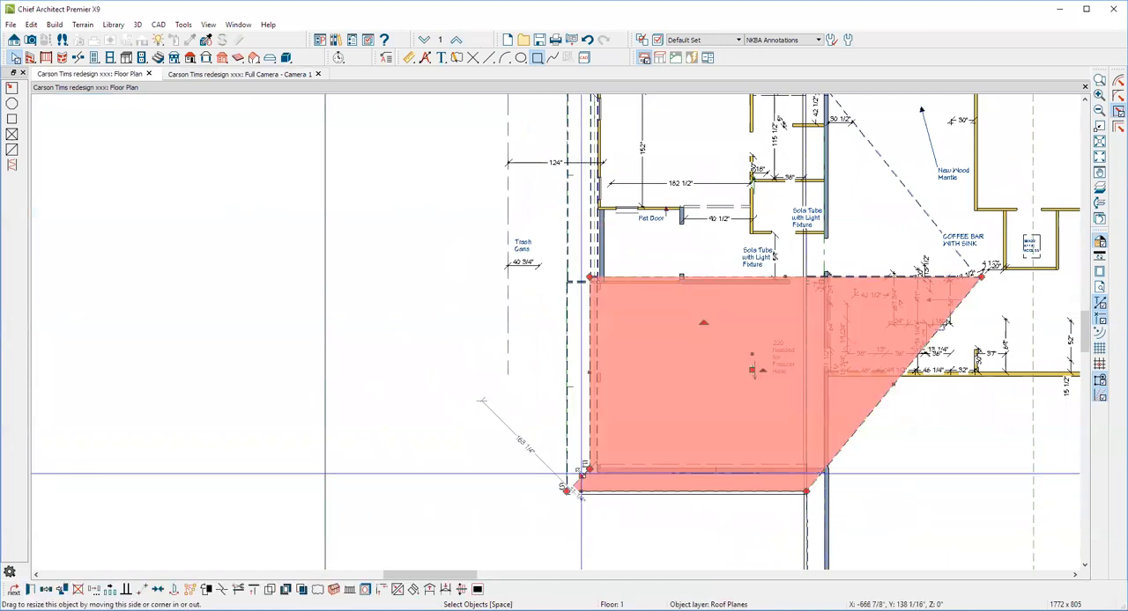
key("Escape")
scroll(580, 458, "down", 5)
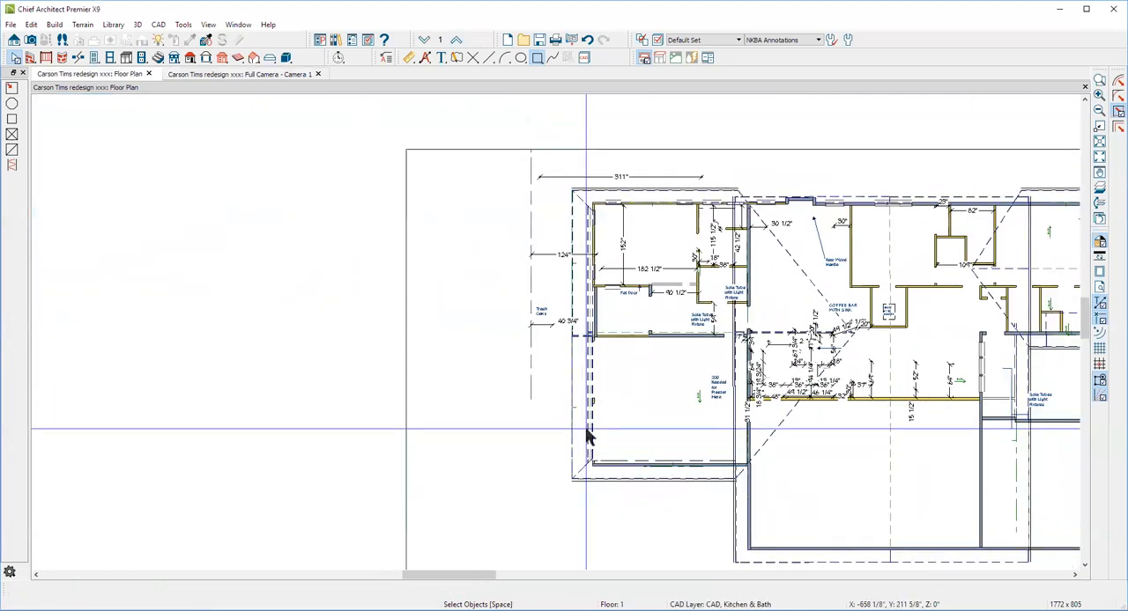
left_click(578, 211)
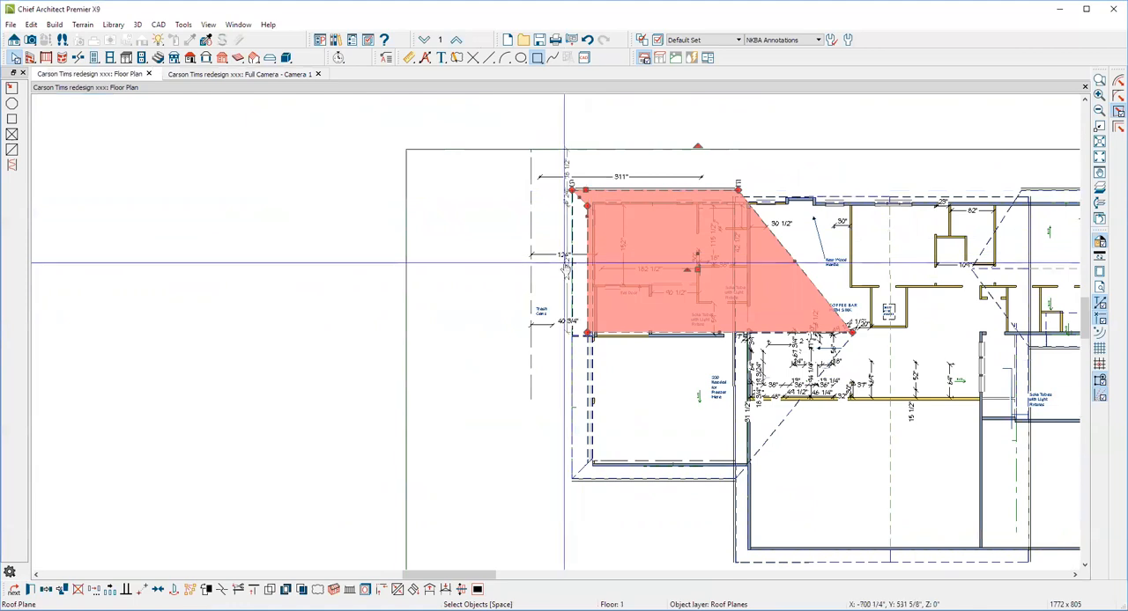
left_click(609, 478)
left_click(581, 372)
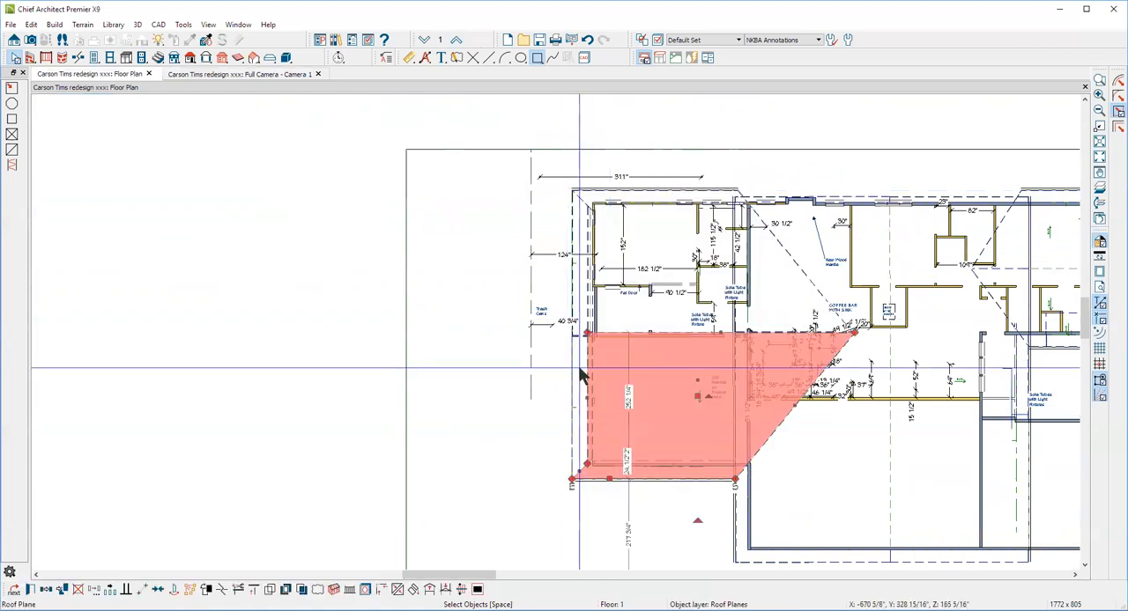
left_click(574, 239)
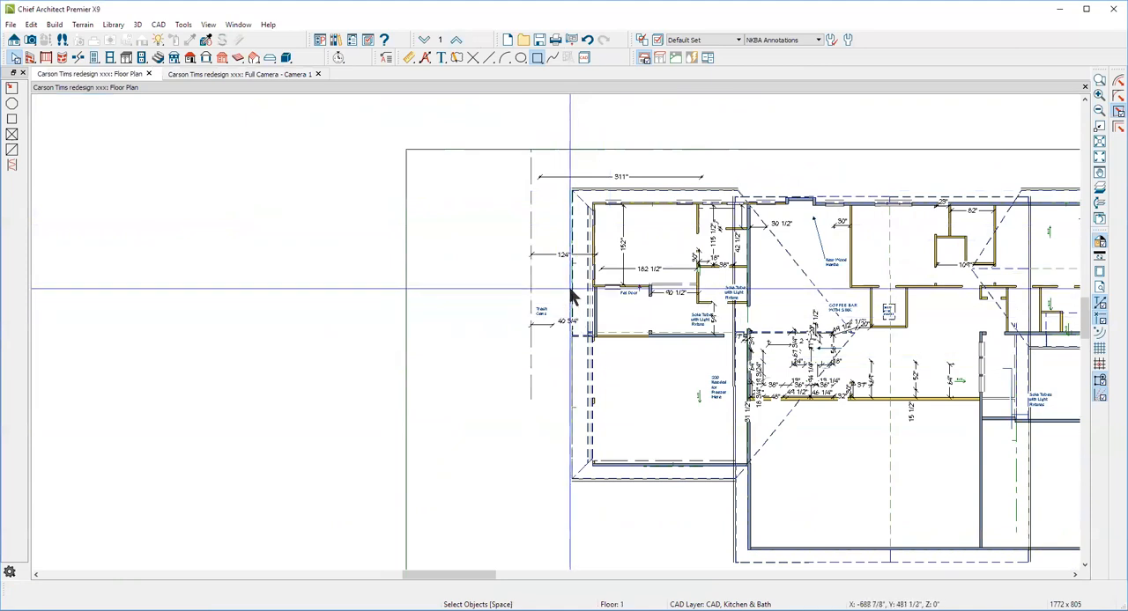
Examine the garage door wall's position relative to the adjoining small room beside the pet door
scroll(570, 298, "up", 2)
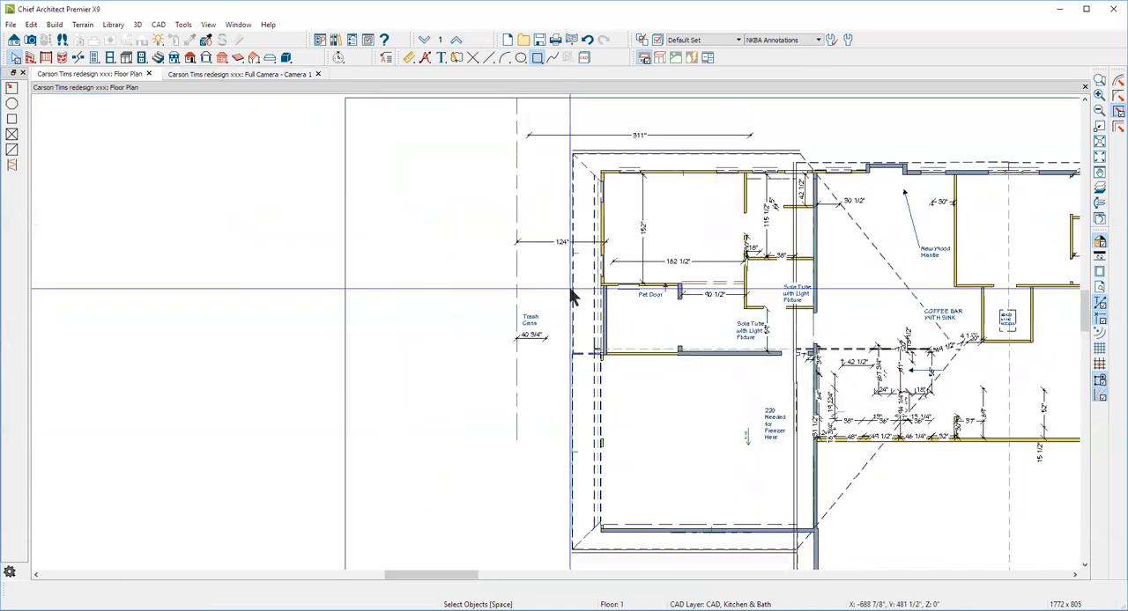
left_click(599, 399)
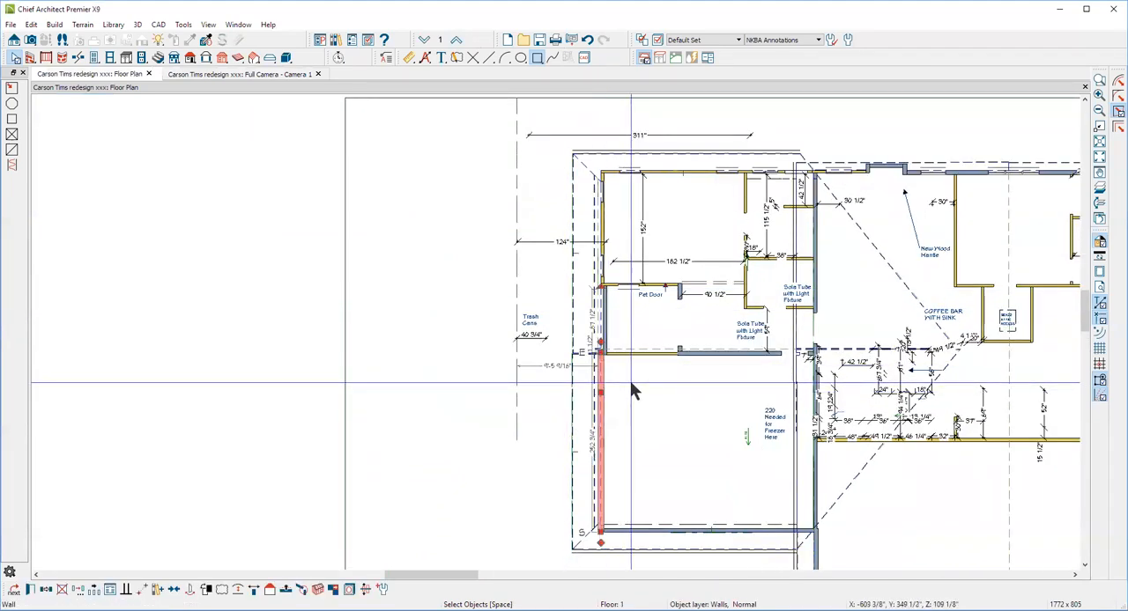
scroll(617, 355, "up", 2)
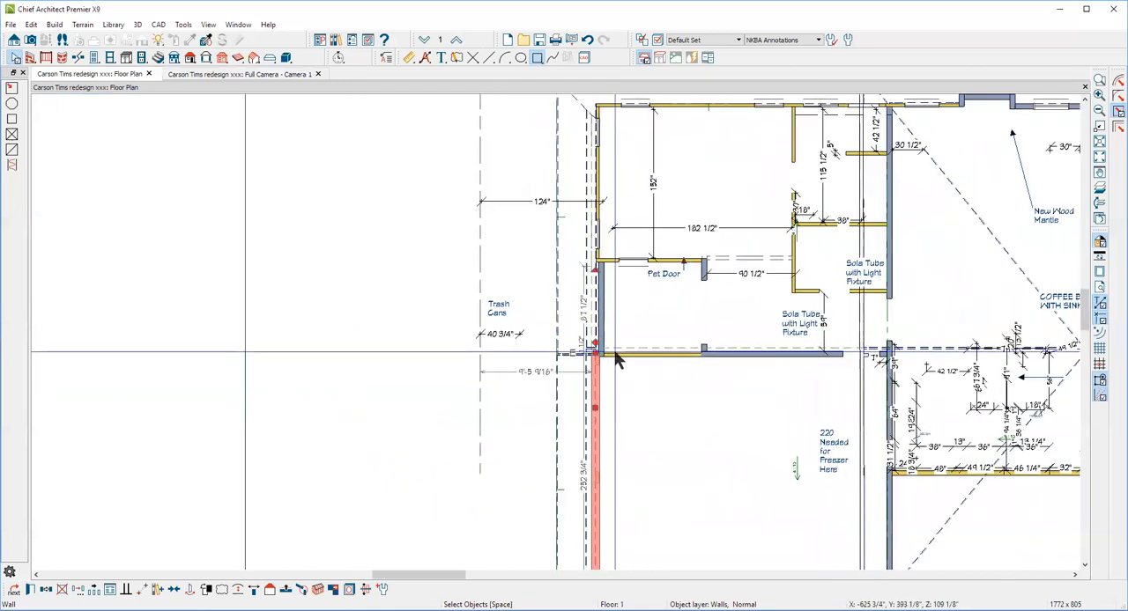
key("Delete")
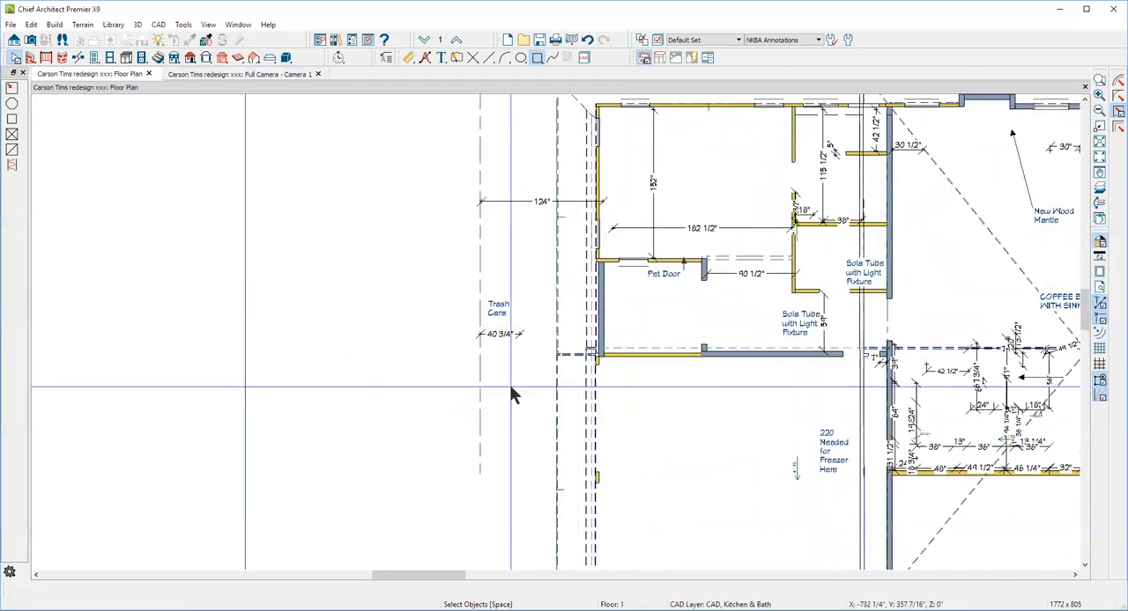
left_click(676, 304)
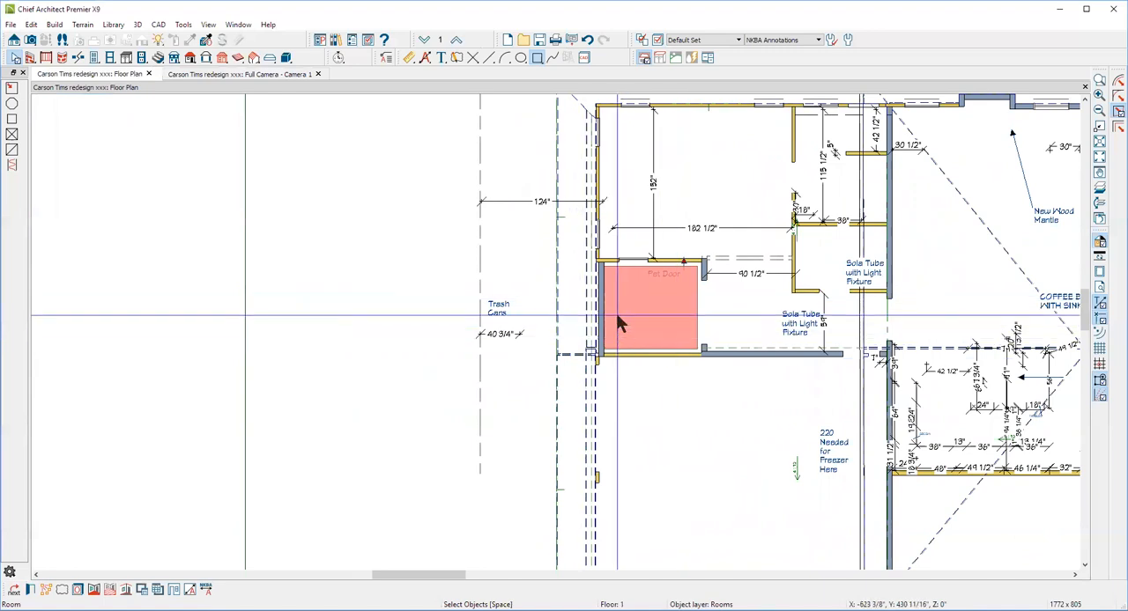
Examine the garage-end gable and the eave over the recessed entry from a higher angle in the camera view
key("Escape")
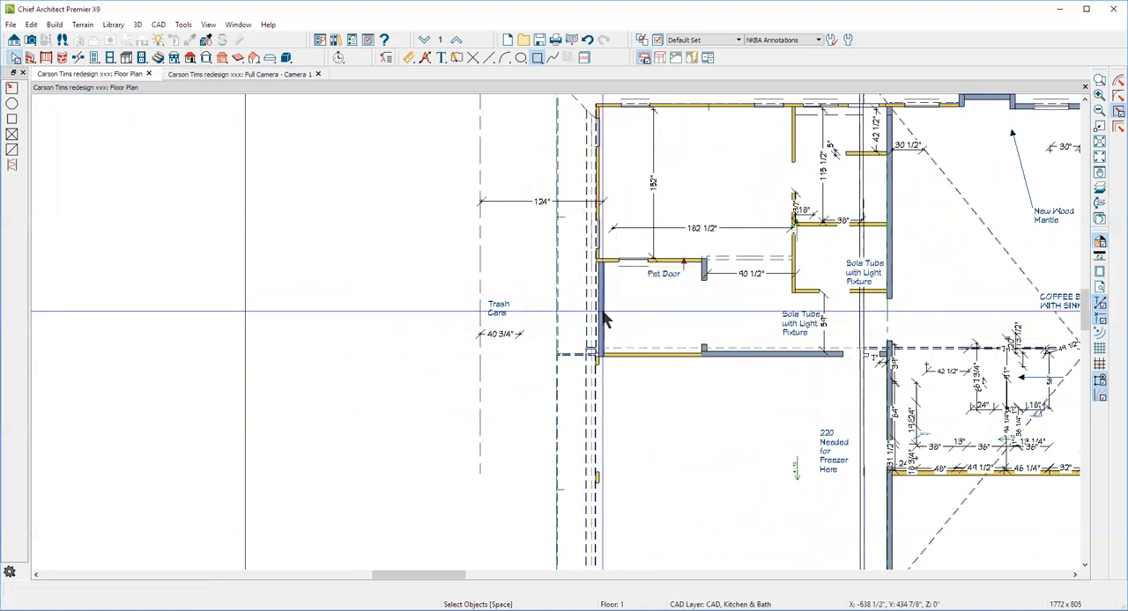
key("ctrl+Tab")
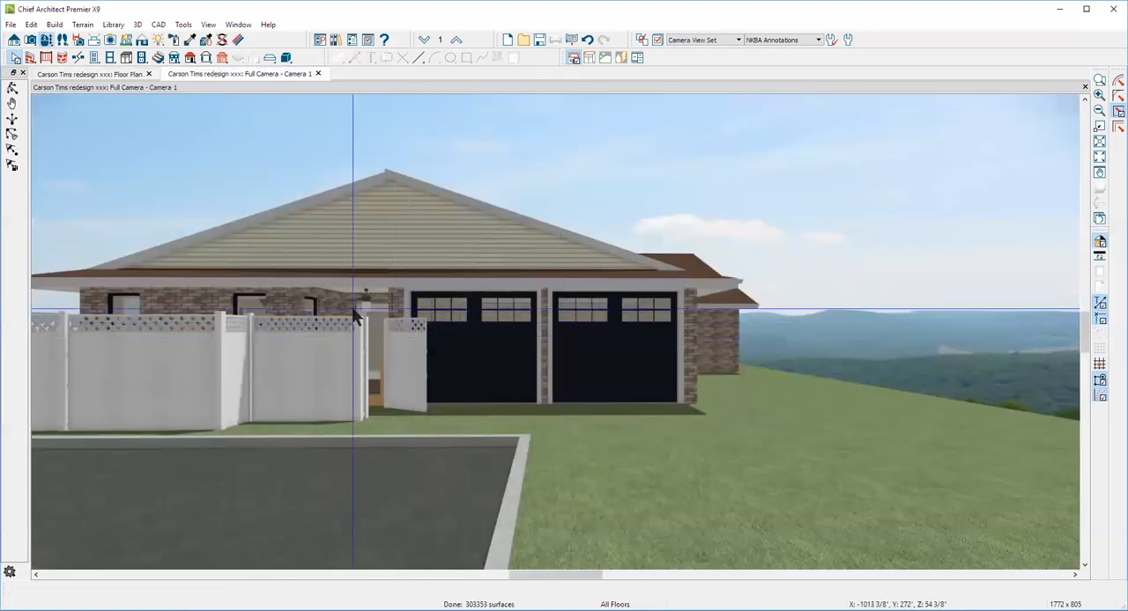
left_click(12, 88)
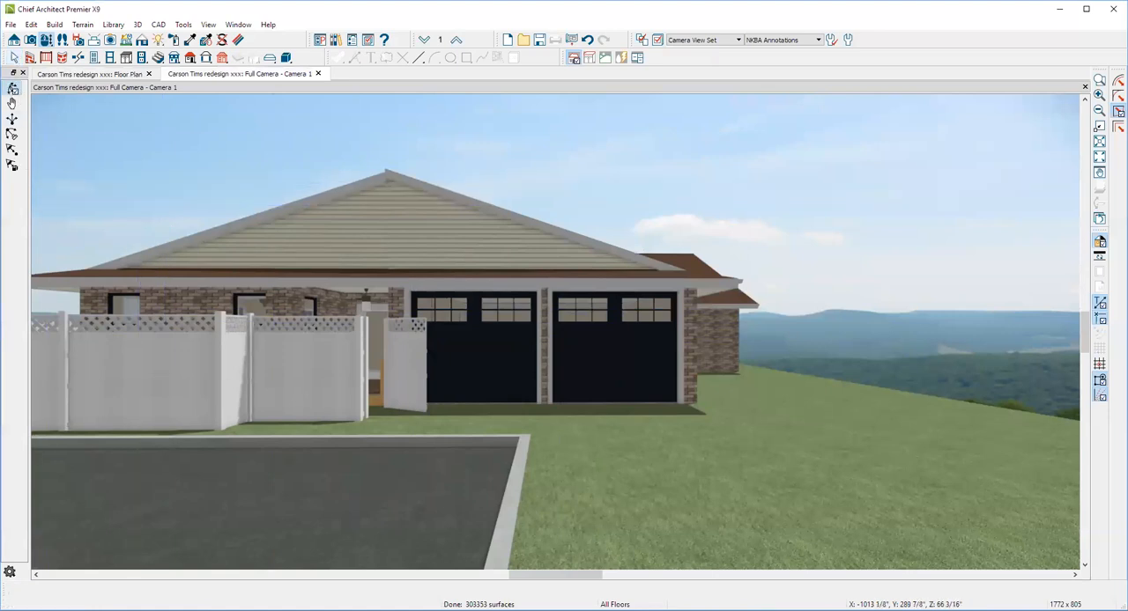
left_click_drag(150, 177, 191, 217)
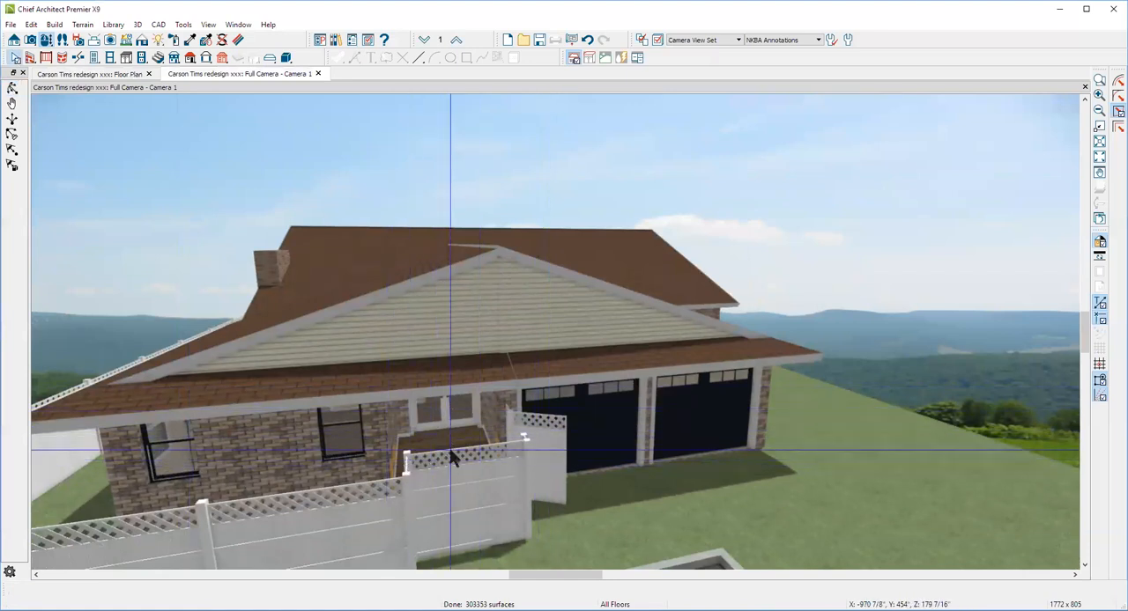
key("ctrl+Tab")
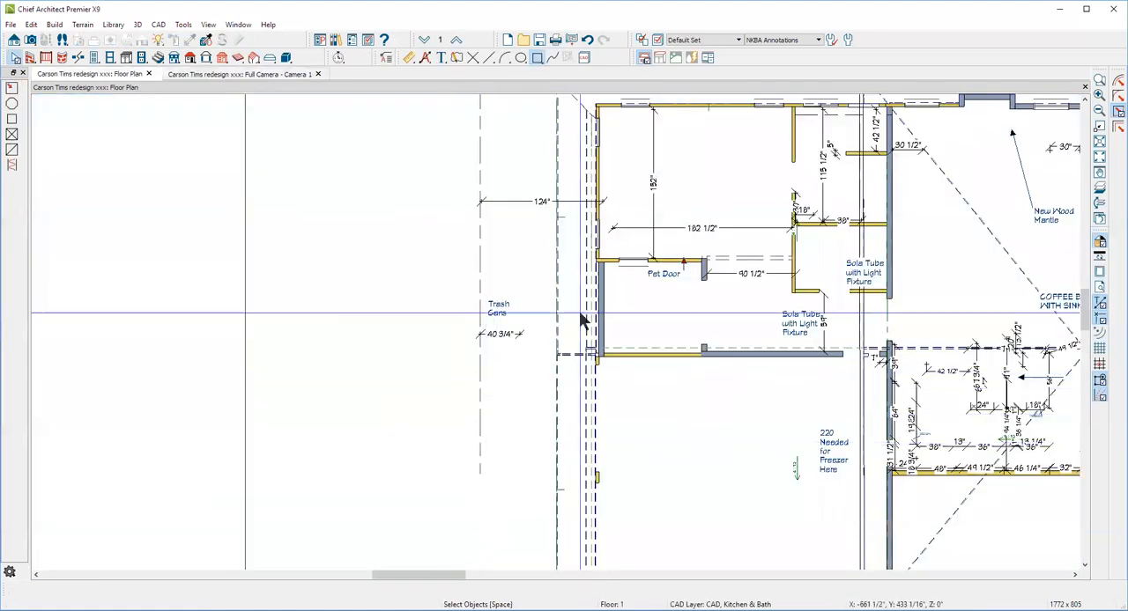
Make the exterior wall that closes off the small room beside the pet door invisible
left_click(603, 317)
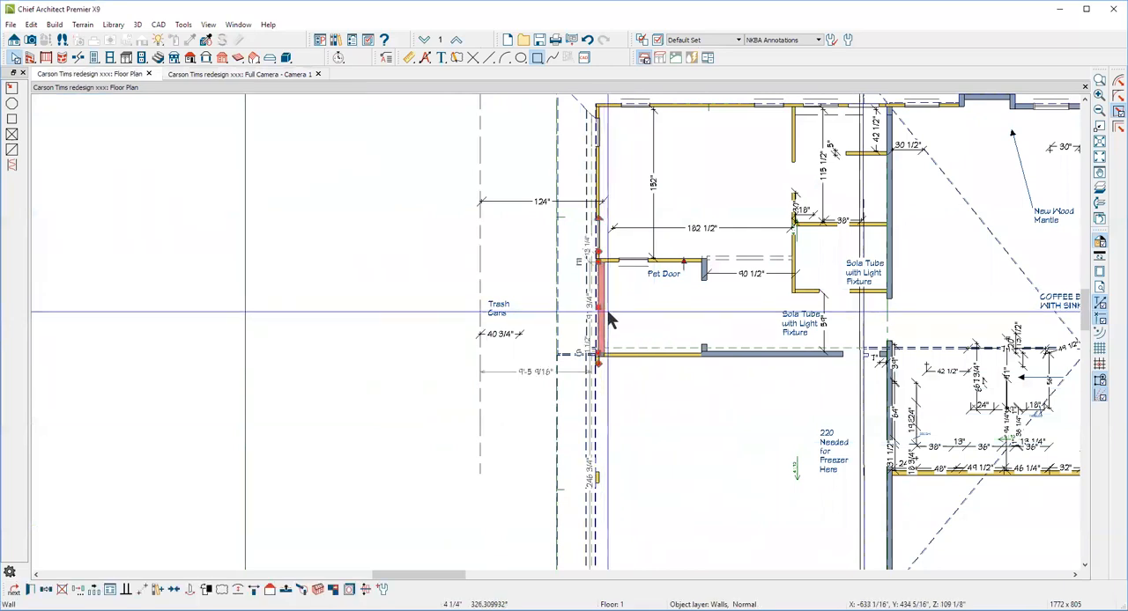
left_click(34, 592)
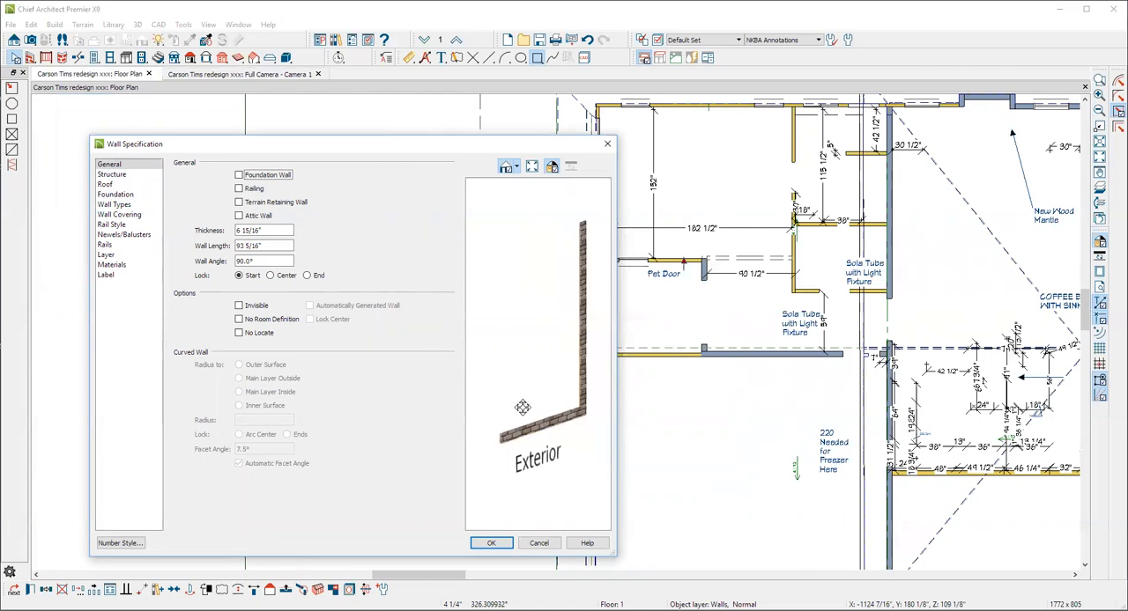
left_click(532, 546)
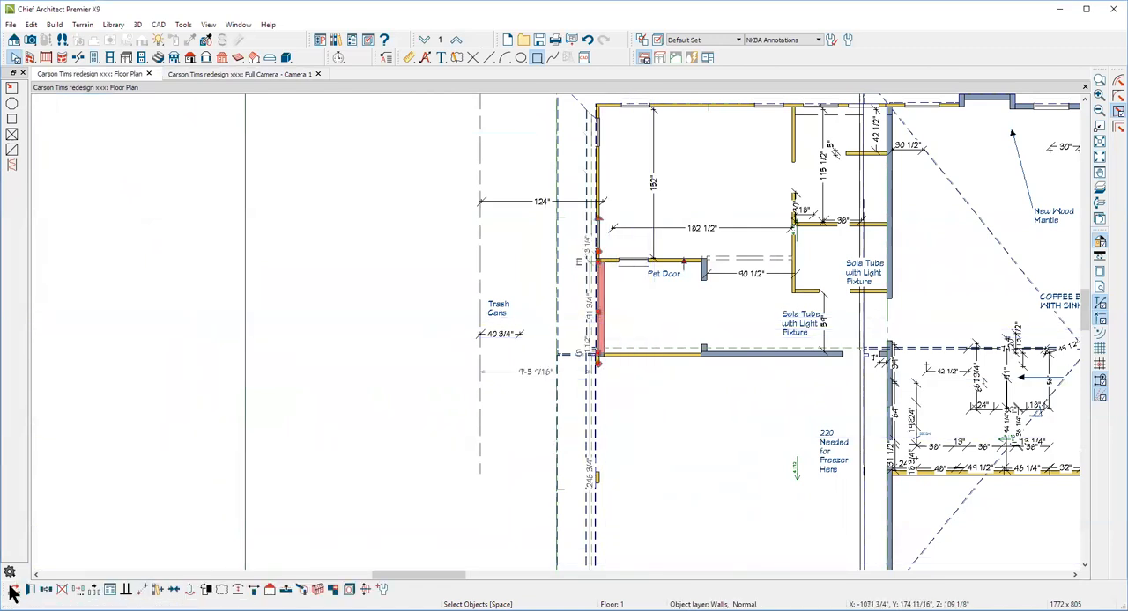
left_click(31, 590)
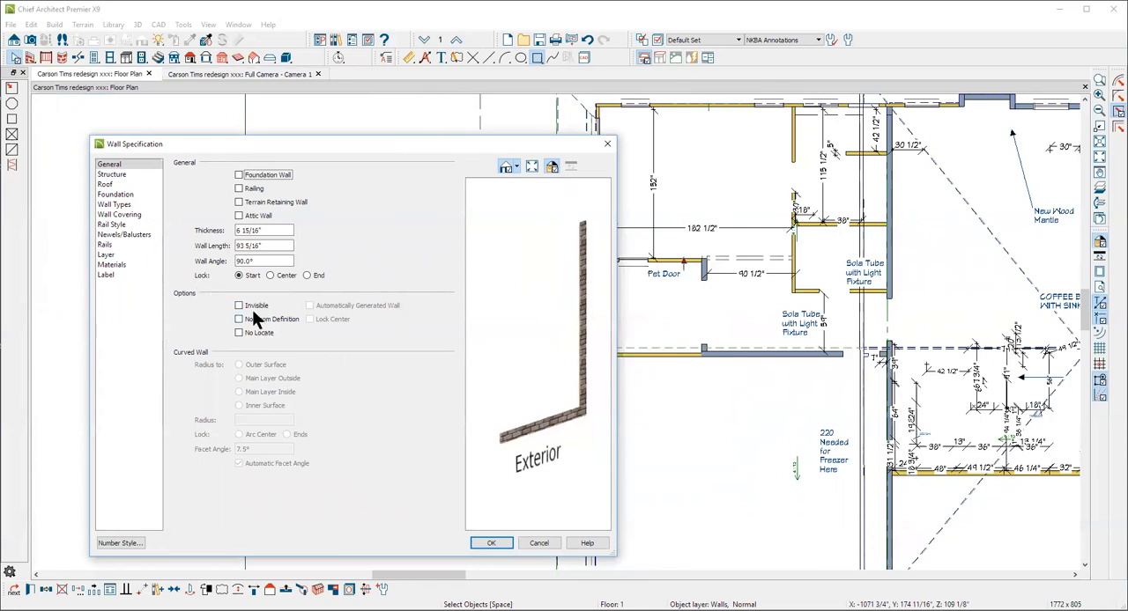
left_click(252, 307)
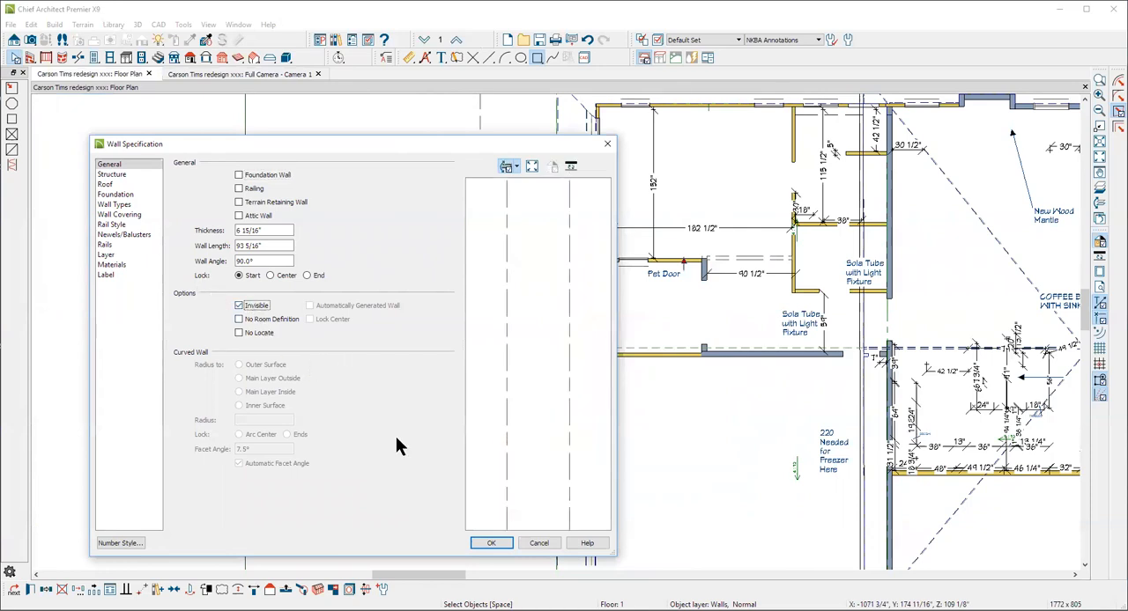
left_click(492, 543)
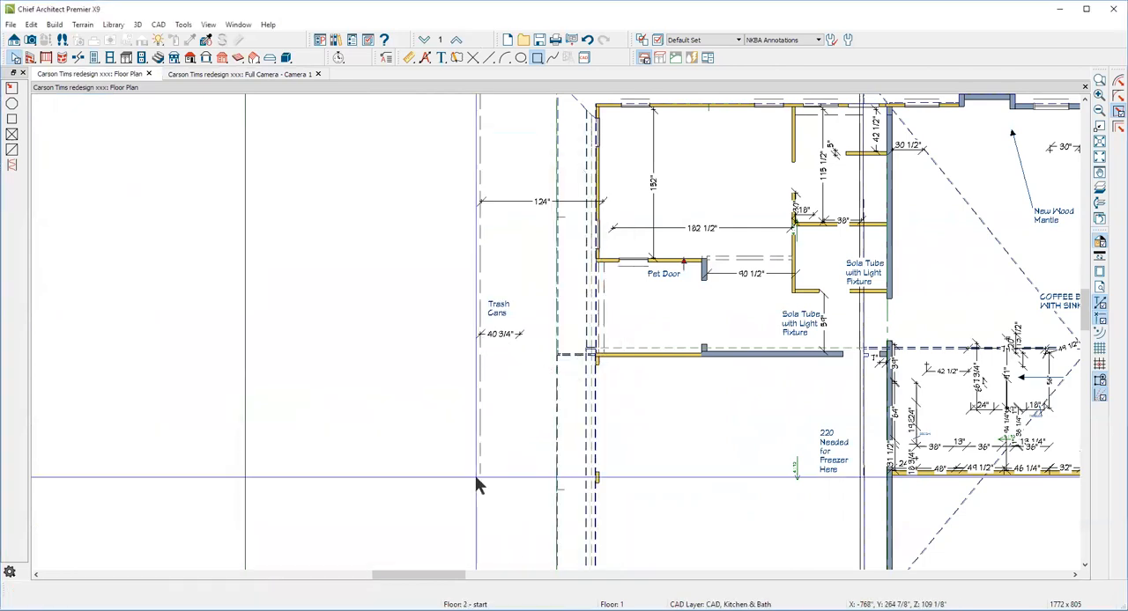
Check the small room beside the pet door in plan and the roof above it in the camera view
left_click(642, 305)
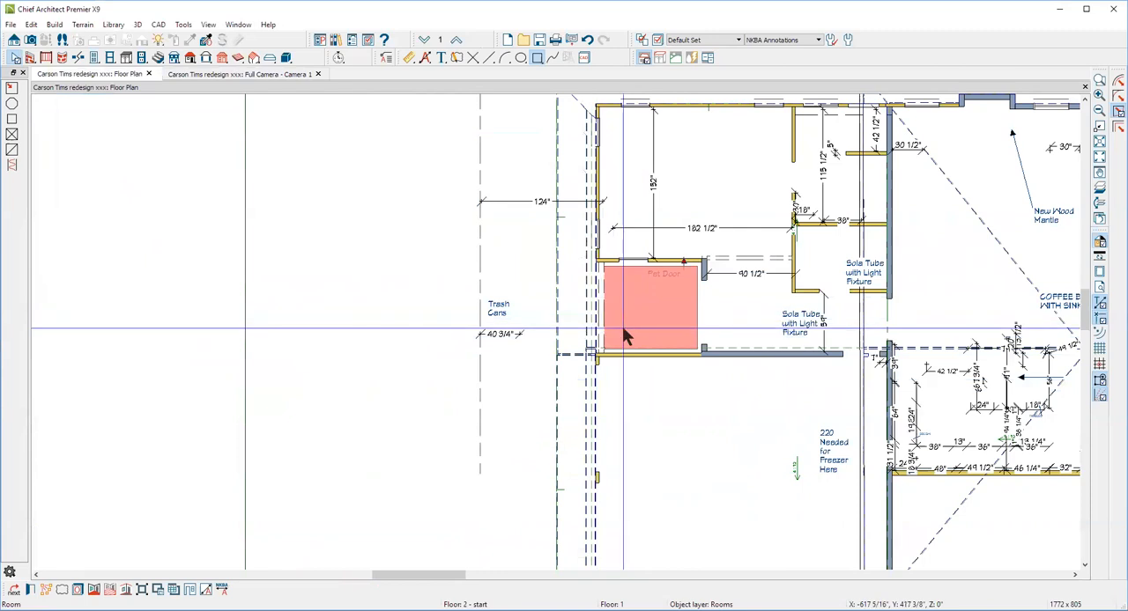
left_click(373, 393)
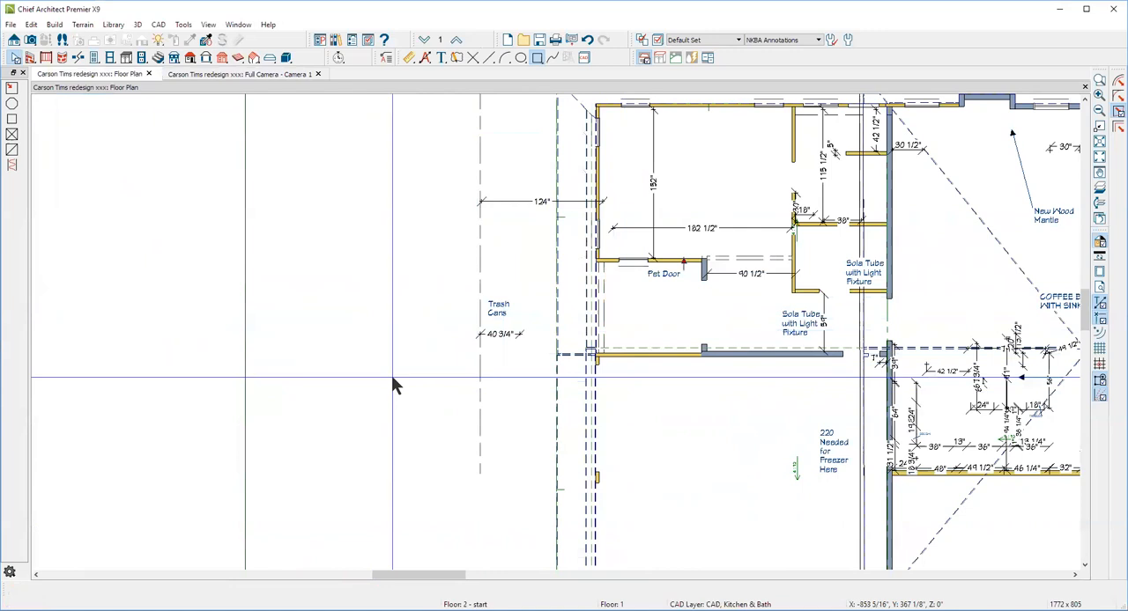
key("ctrl+Tab")
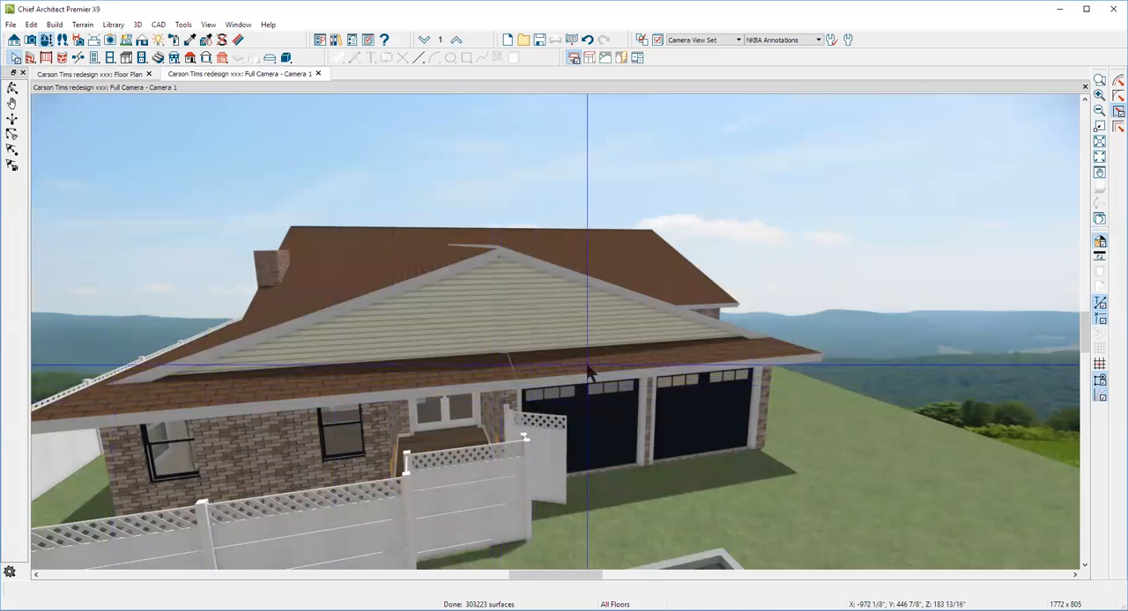
key("ctrl+Tab")
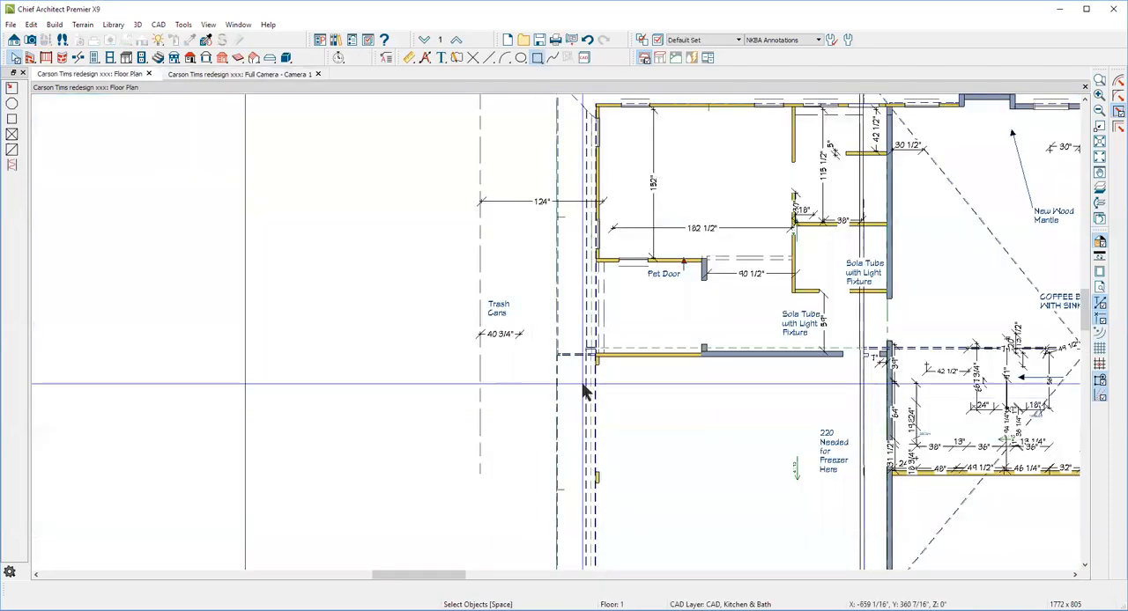
Inspect the roof edges at the garage wall corner and the wall layers' display settings in the Default Set
scroll(578, 361, "up", 1)
scroll(574, 357, "up", 4)
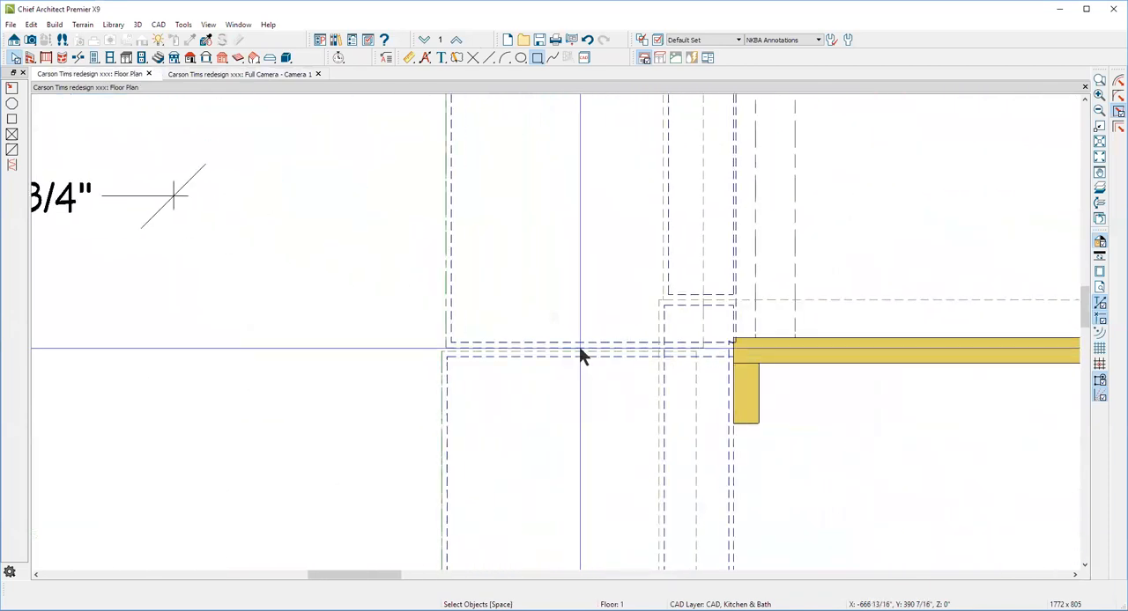
right_click(579, 349)
left_click(516, 345)
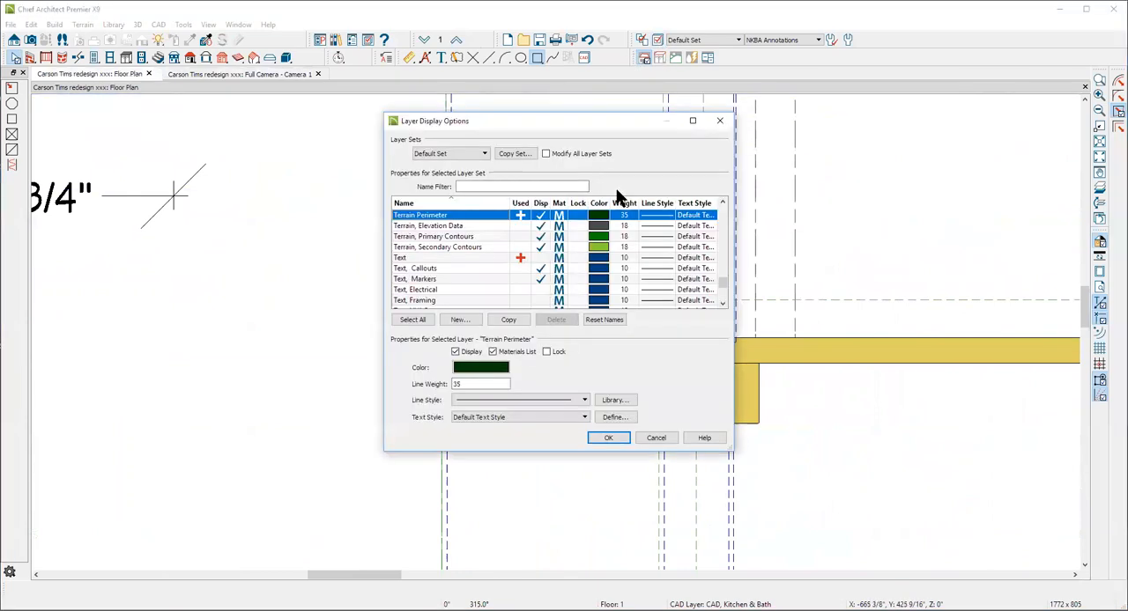
key("w")
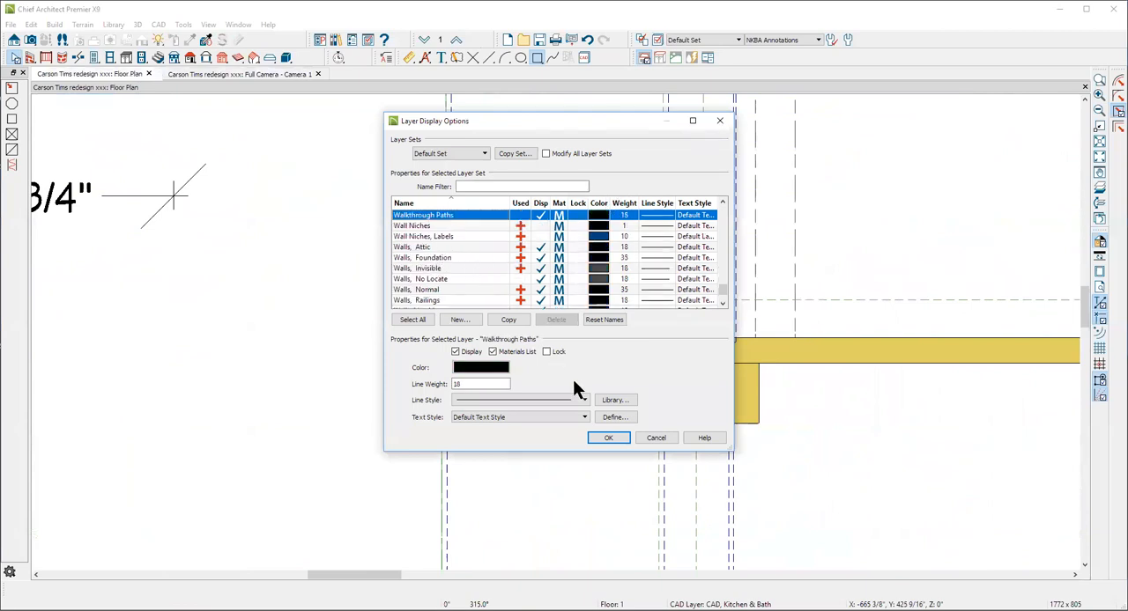
left_click(649, 437)
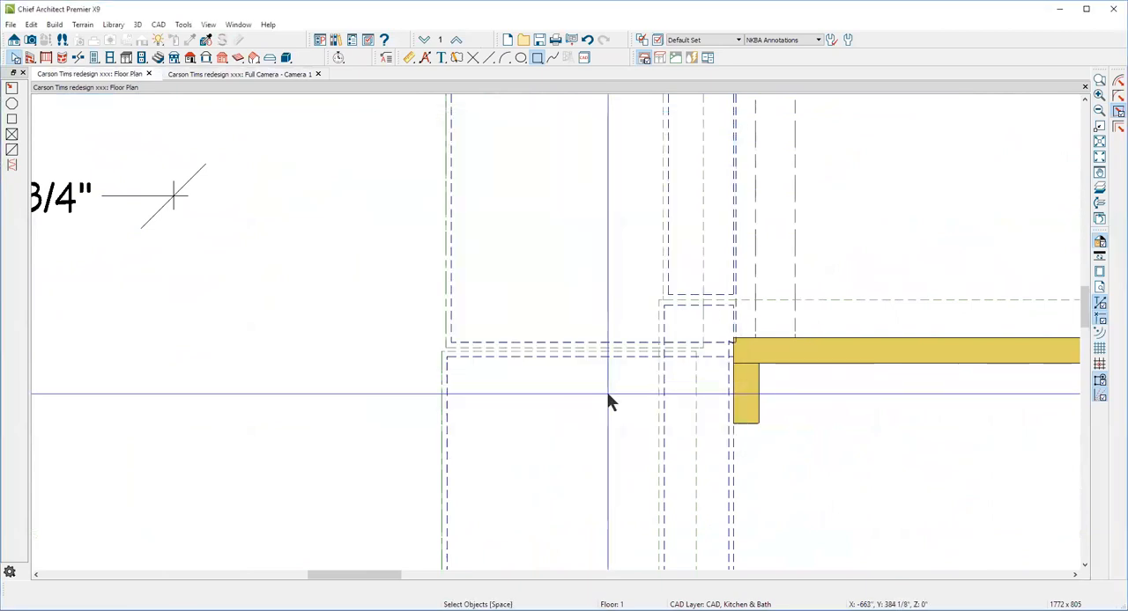
scroll(591, 291, "down", 4)
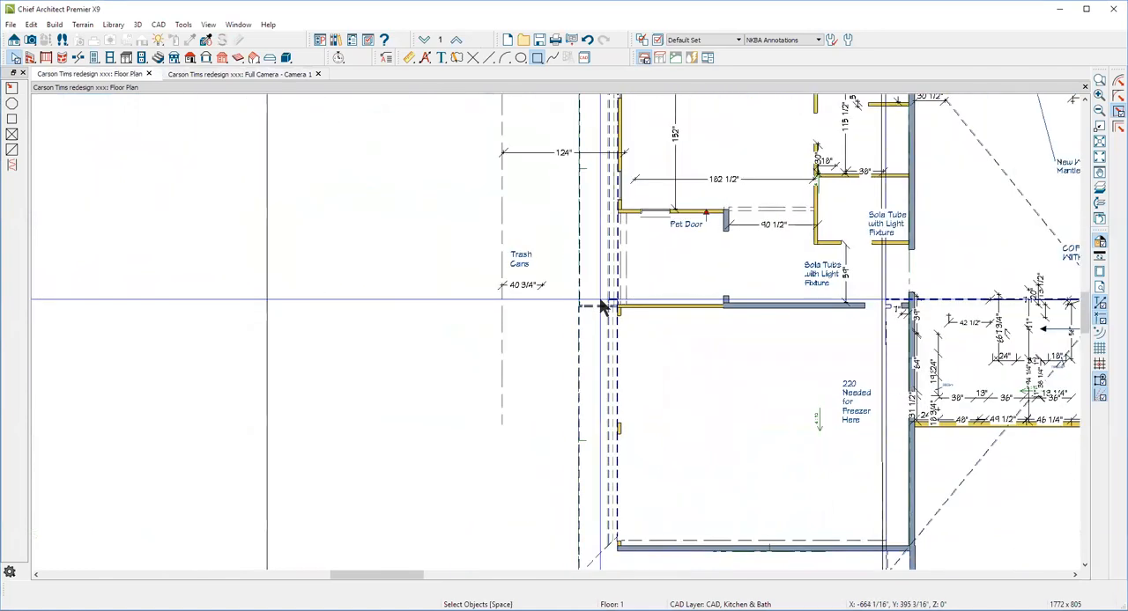
scroll(602, 306, "down", 1)
left_click(543, 257)
left_click(543, 368)
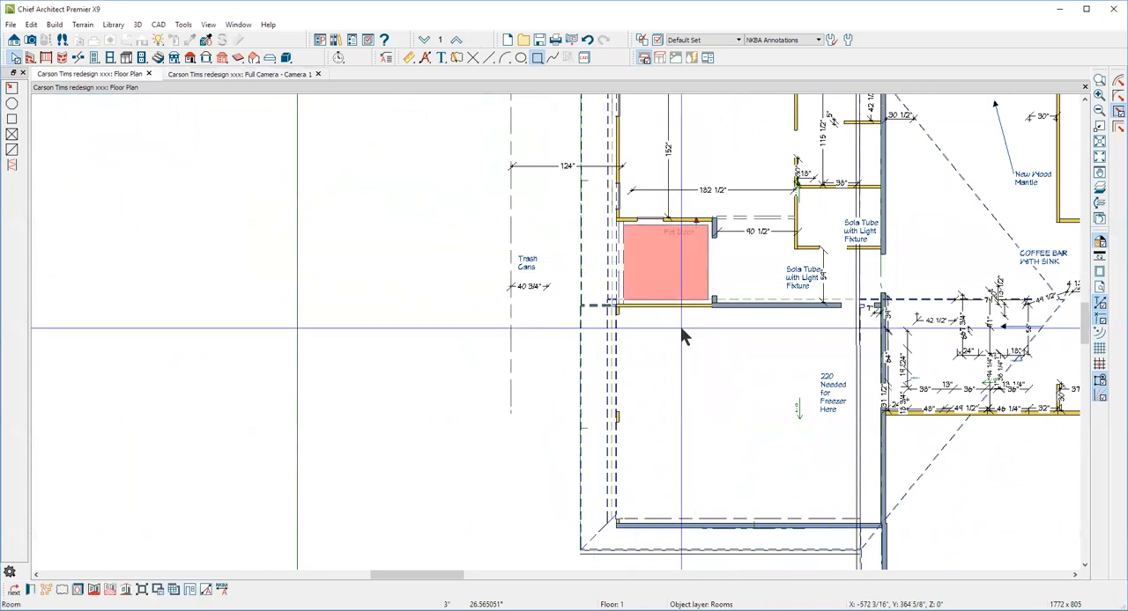
left_click(671, 170)
left_click(658, 176)
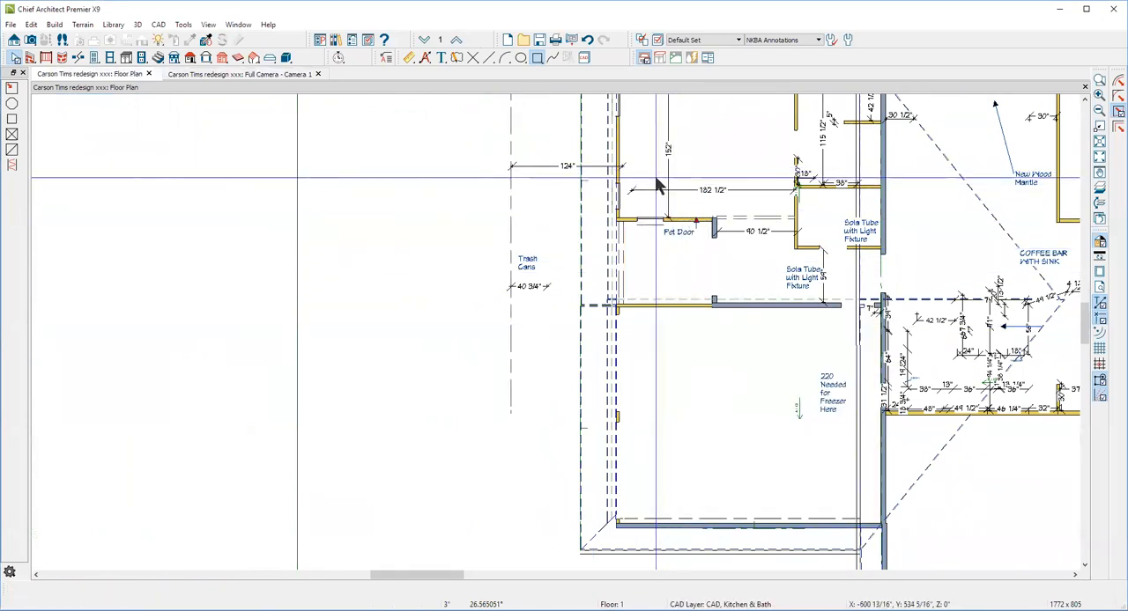
left_click(637, 255)
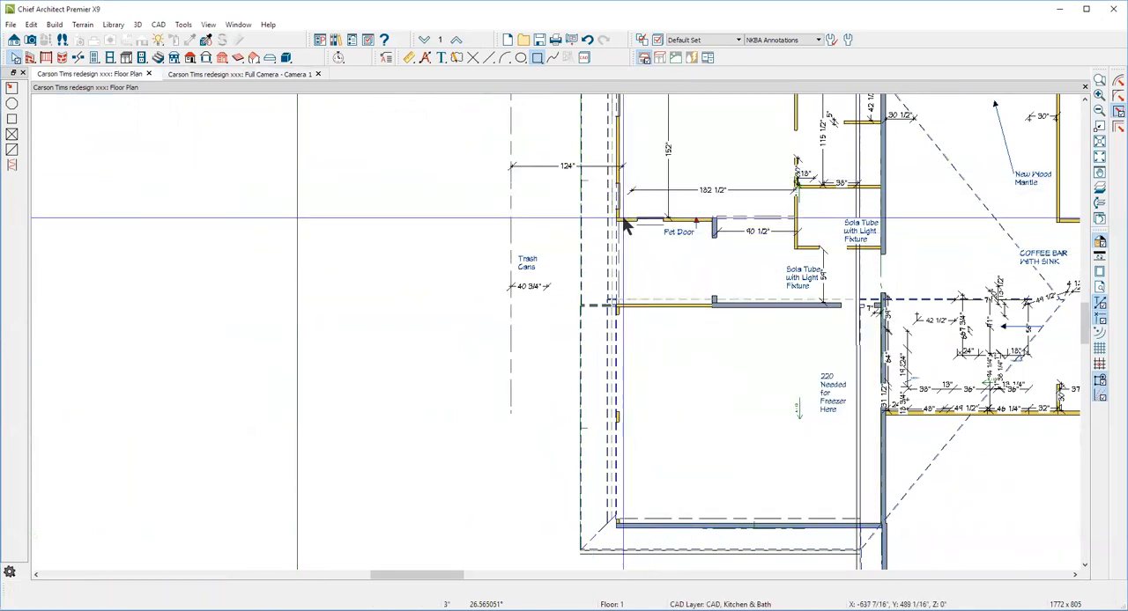
Move the invisible wall beside the pet door outward into line with the adjoining exterior wall
left_click(620, 167)
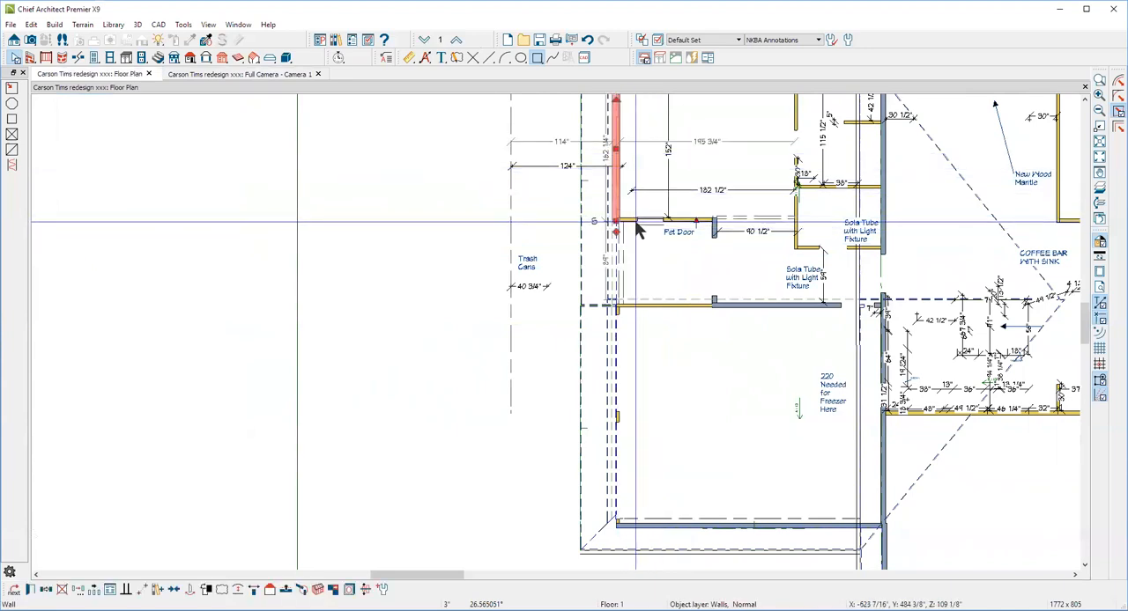
left_click(614, 260, "shift")
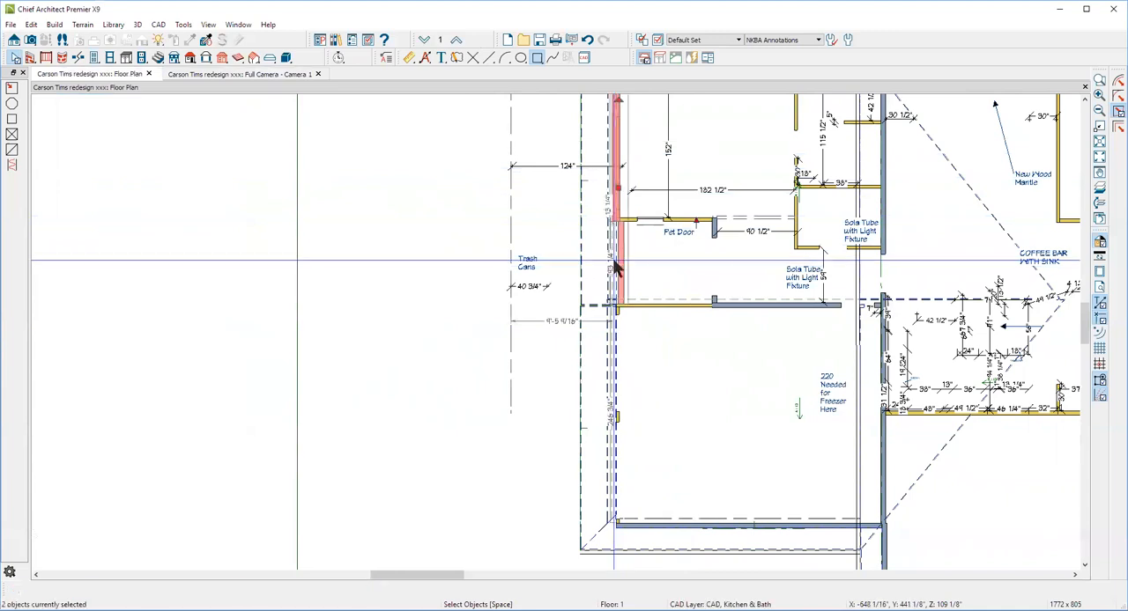
scroll(632, 253, "up", 3)
scroll(615, 234, "down", 2)
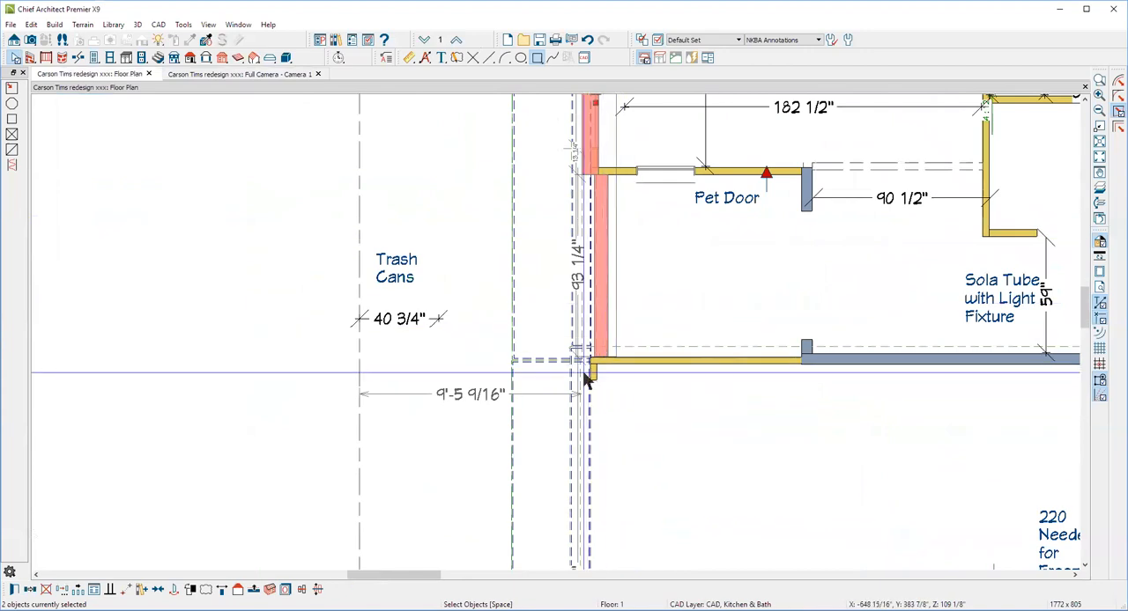
left_click(591, 310)
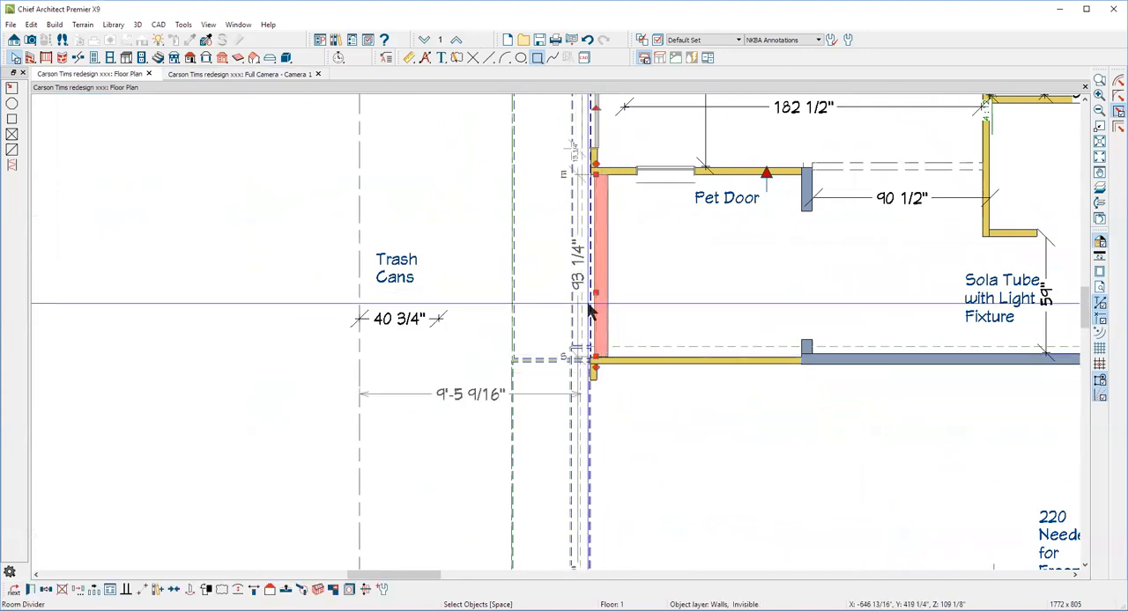
left_click_drag(592, 298, 609, 316)
scroll(642, 298, "down", 1)
scroll(642, 298, "down", 1)
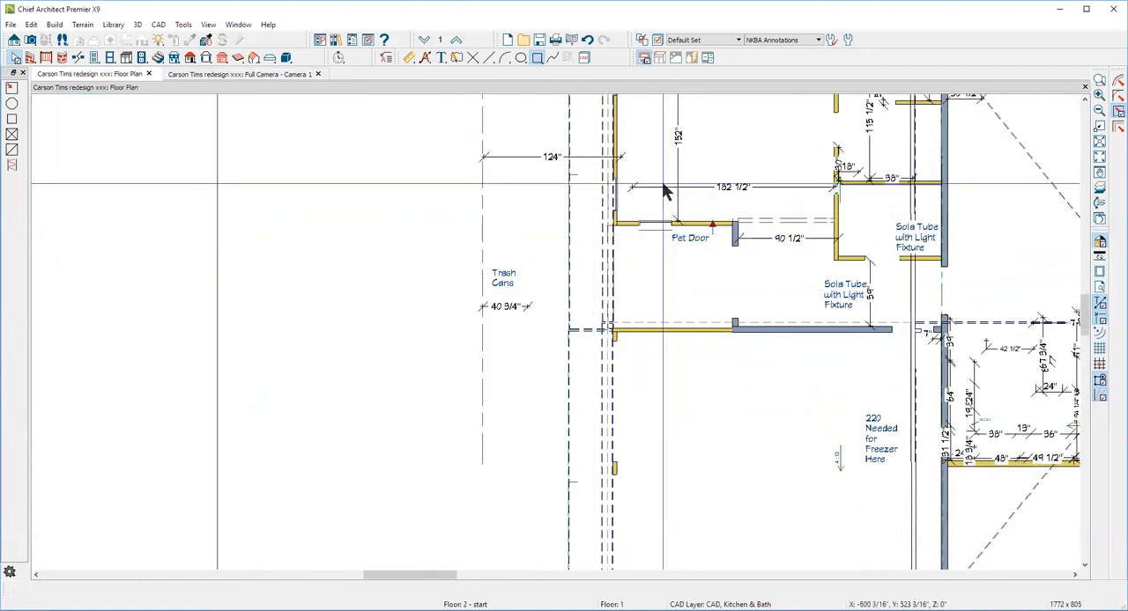
Check the alignment of the invisible wall with the exterior wall at the corner near the pet door
left_click(624, 143)
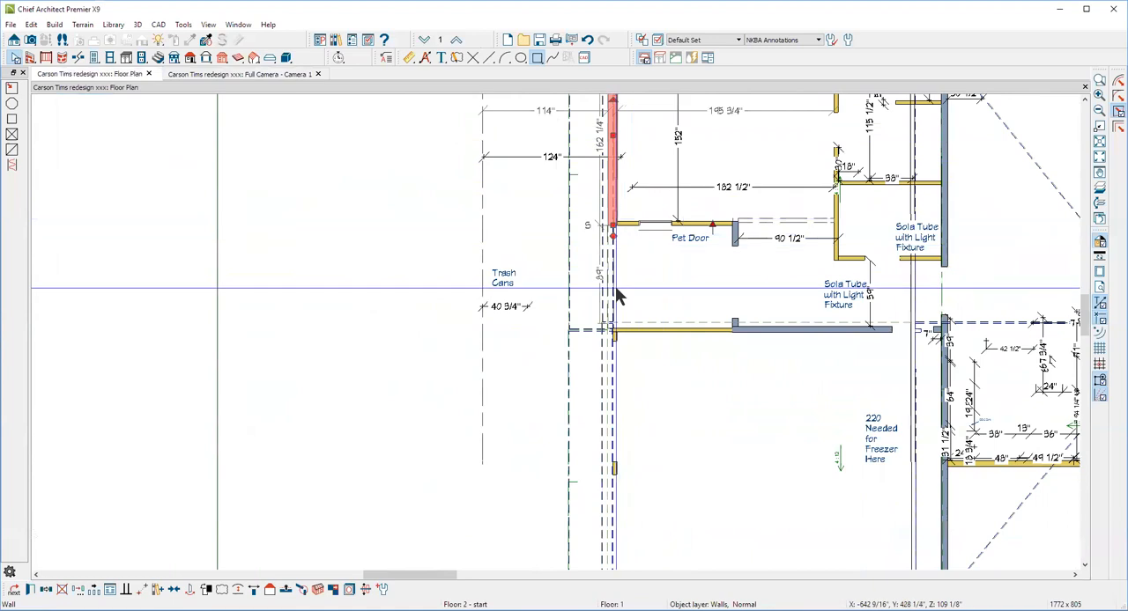
left_click(610, 262)
scroll(621, 220, "up", 4)
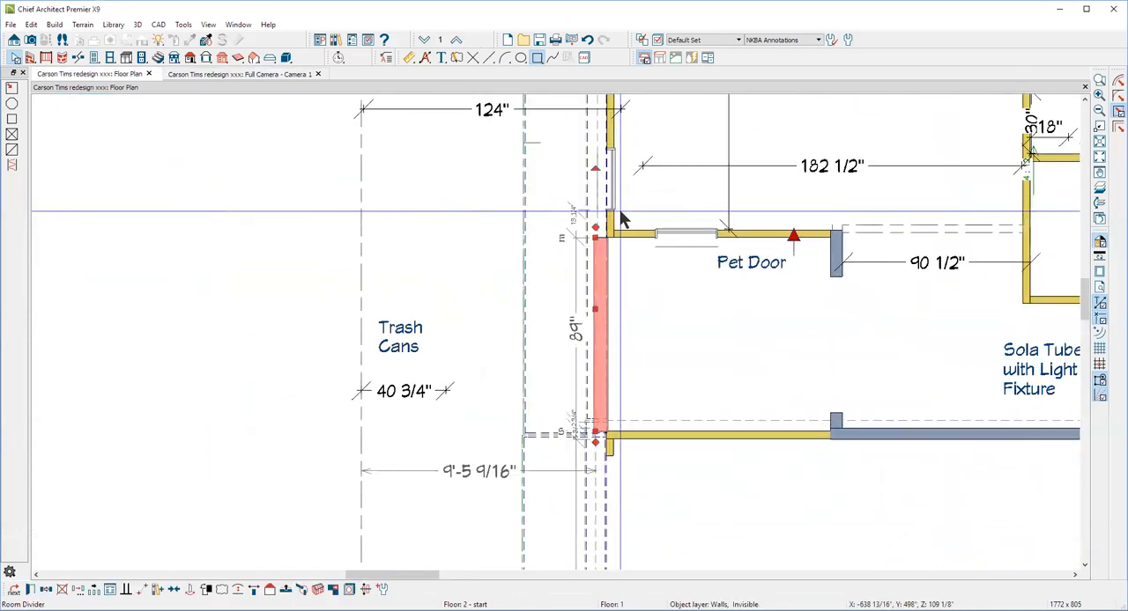
key("Escape")
left_click(610, 235)
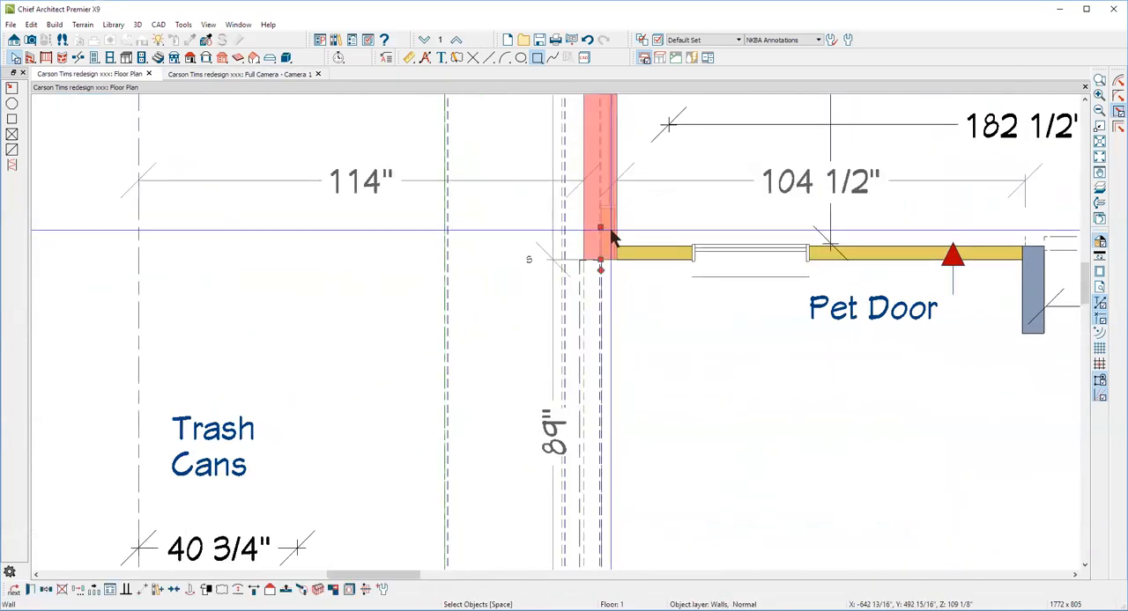
Inspect the wall layers in the Default Set's display options, selecting the Walls, Main Layer Only layer
key("Escape")
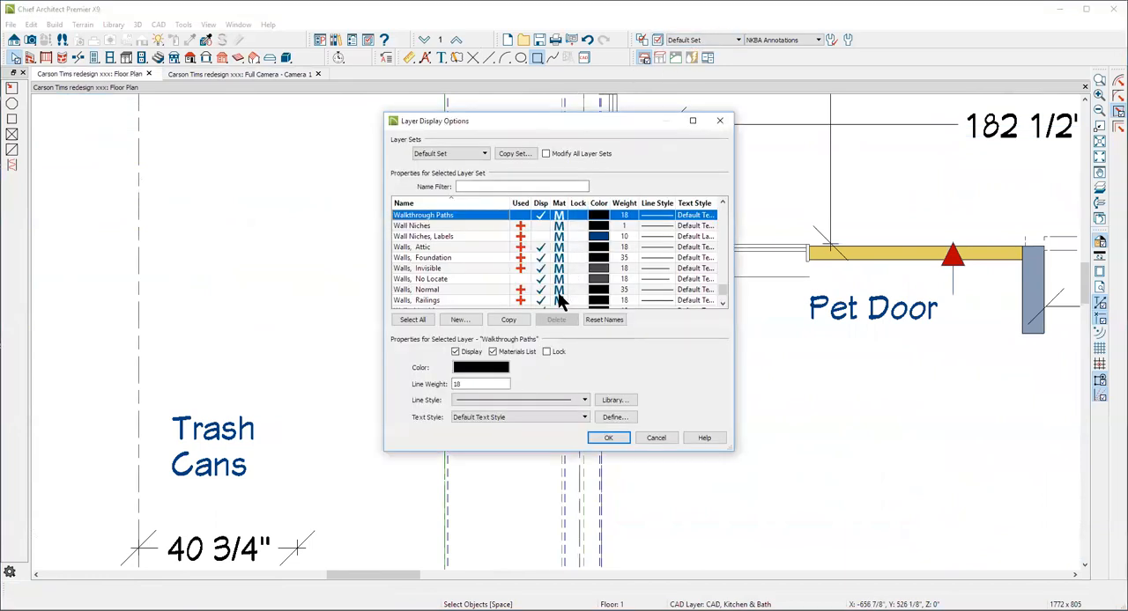
scroll(520, 274, "down", 1)
scroll(520, 274, "down", 2)
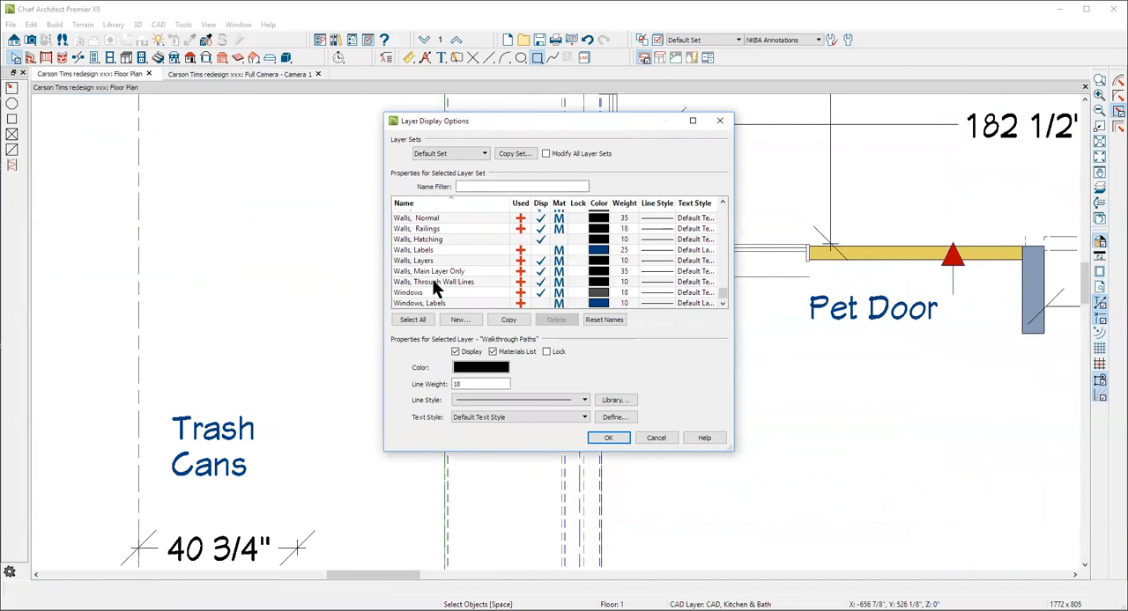
left_click(542, 273)
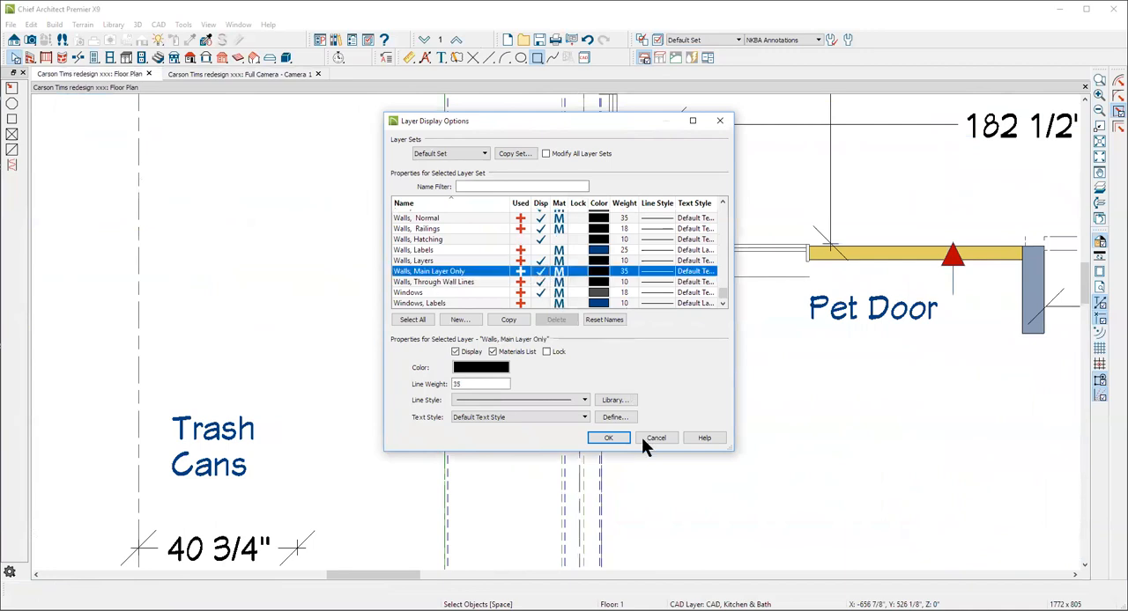
left_click(609, 439)
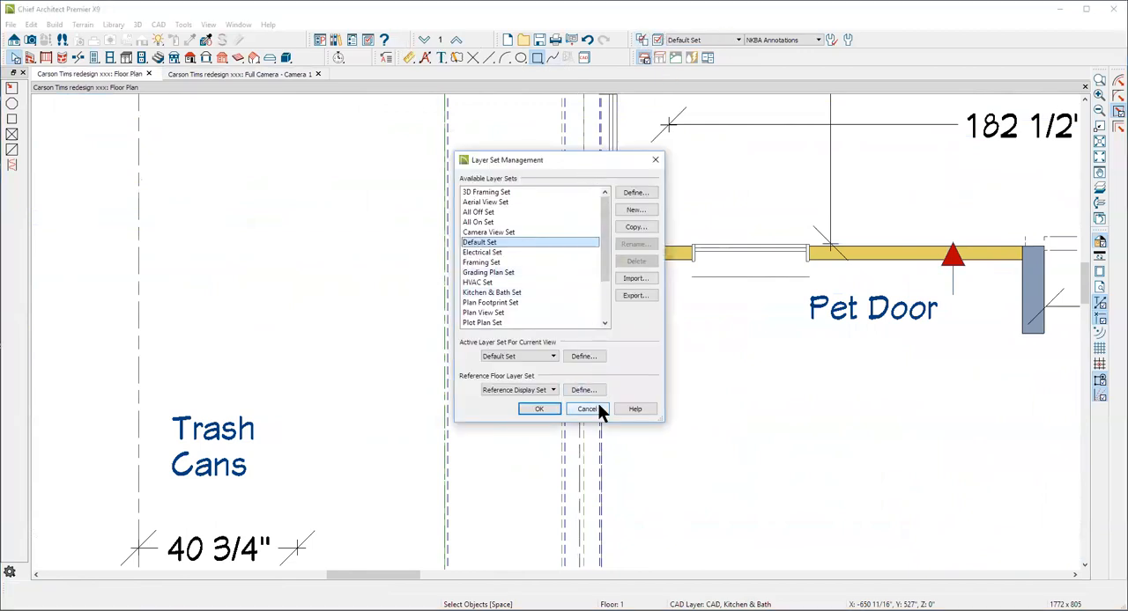
Turn off the Walls, Main Layer Only display in the Default Set and shift the invisible wall into line with the exterior wall's brick face
left_click(600, 408)
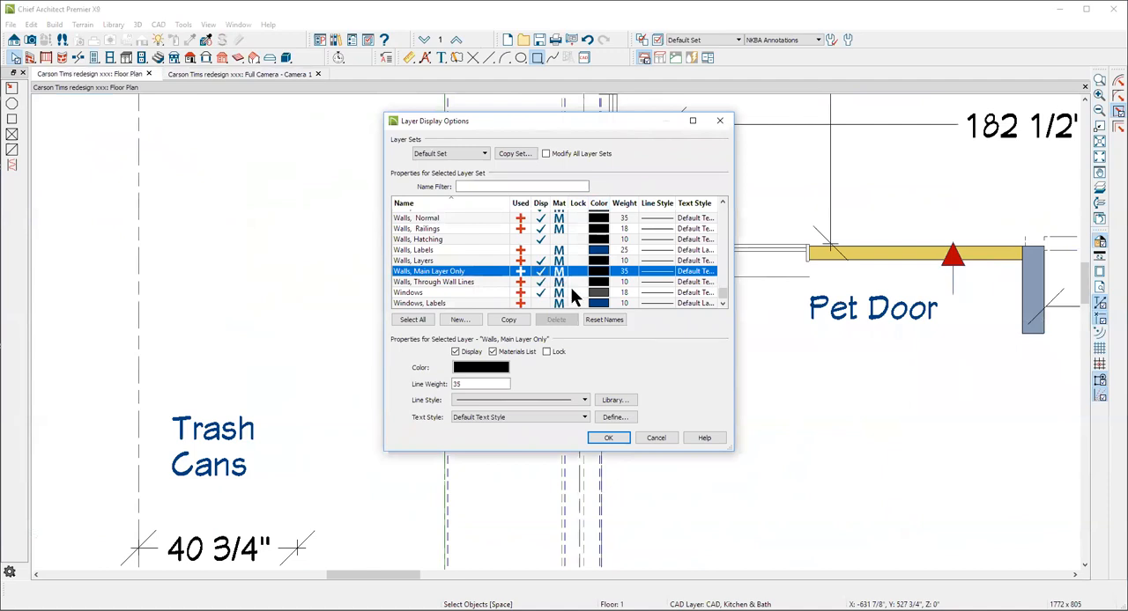
left_click(609, 440)
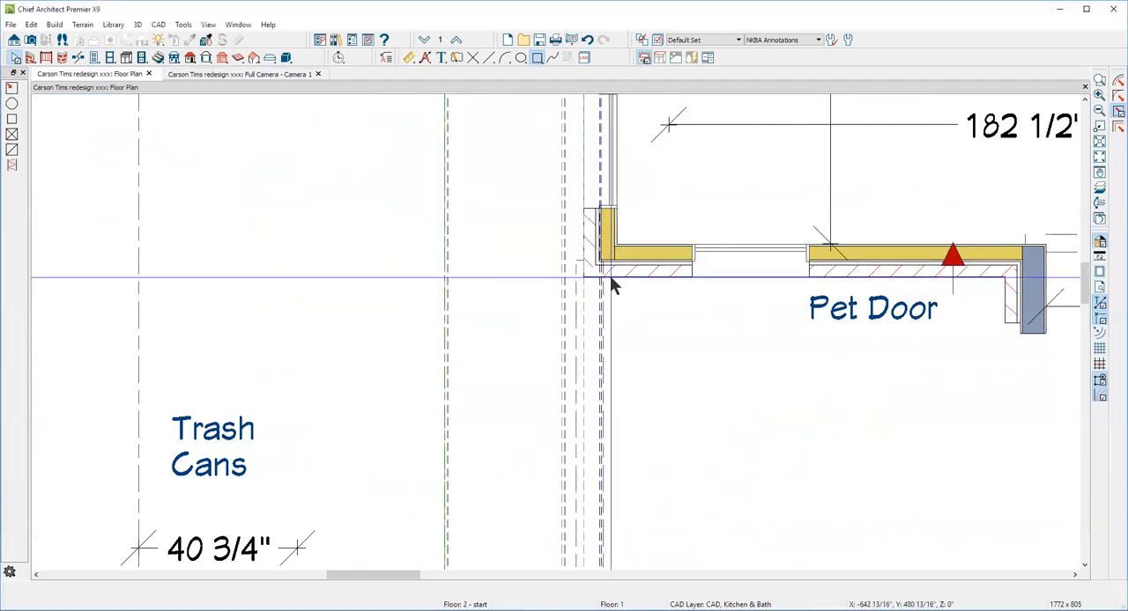
left_click(591, 344)
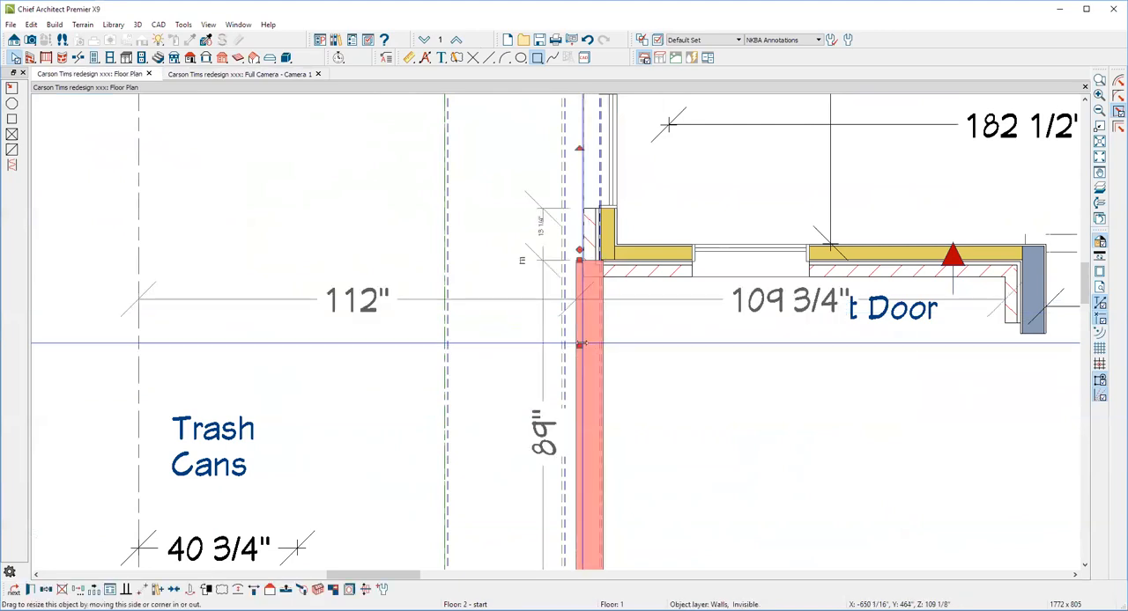
left_click_drag(582, 342, 586, 348)
left_click(689, 291)
scroll(677, 264, "down", 4)
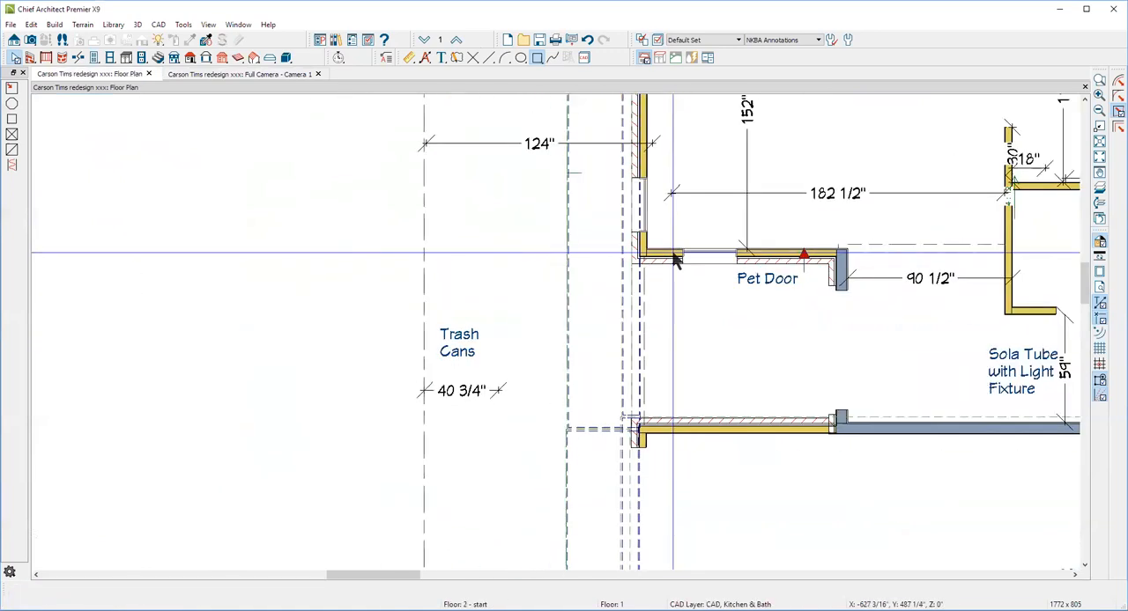
scroll(640, 441, "up", 2)
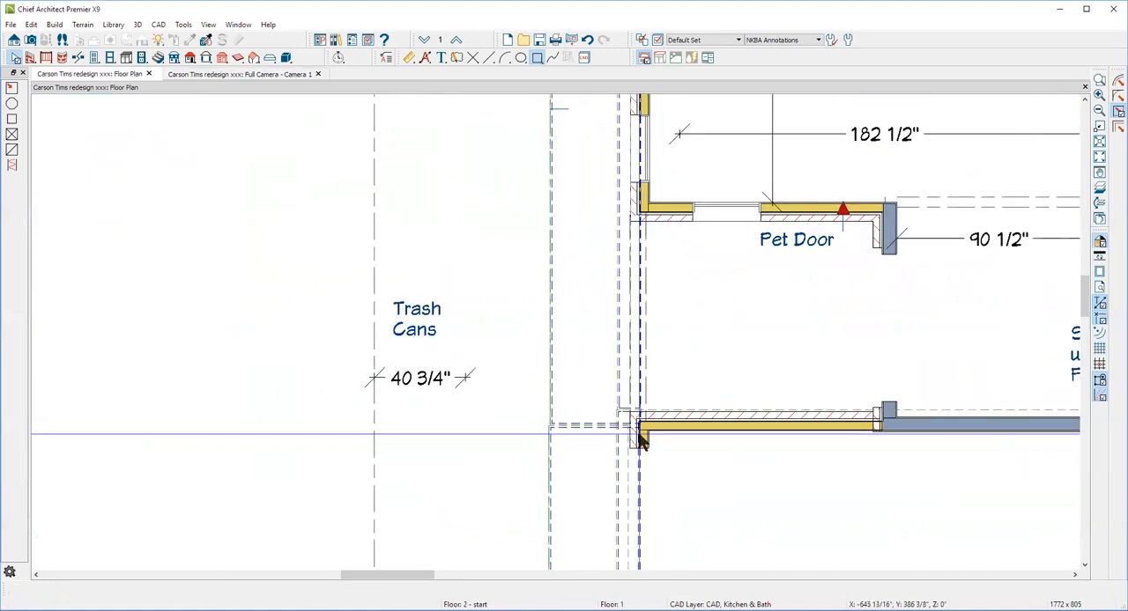
Set the garage-door, invisible and pet-door room end walls to Full Gable Wall with a Full auto roof return, and check the camera view
left_click(641, 447)
scroll(648, 436, "down", 2)
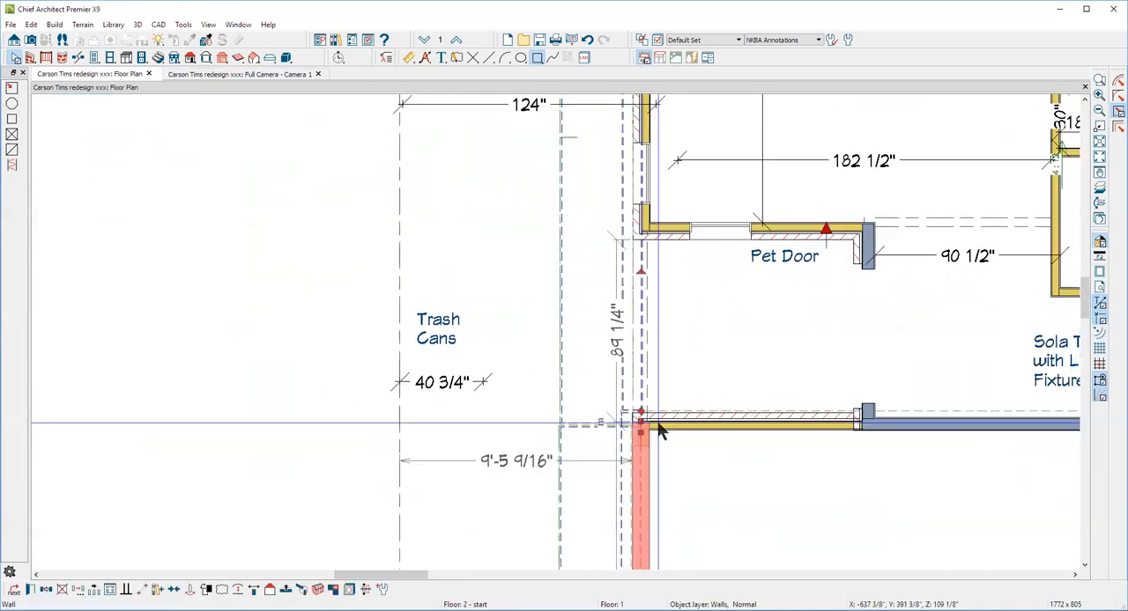
left_click(648, 336, "shift")
left_click(650, 179, "shift")
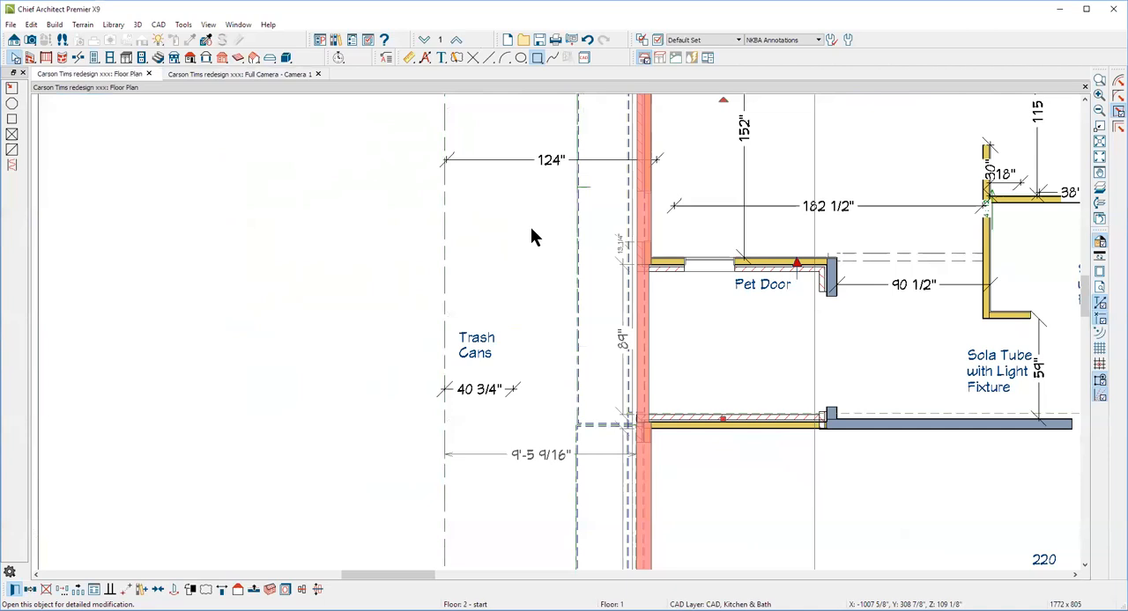
left_click(117, 181)
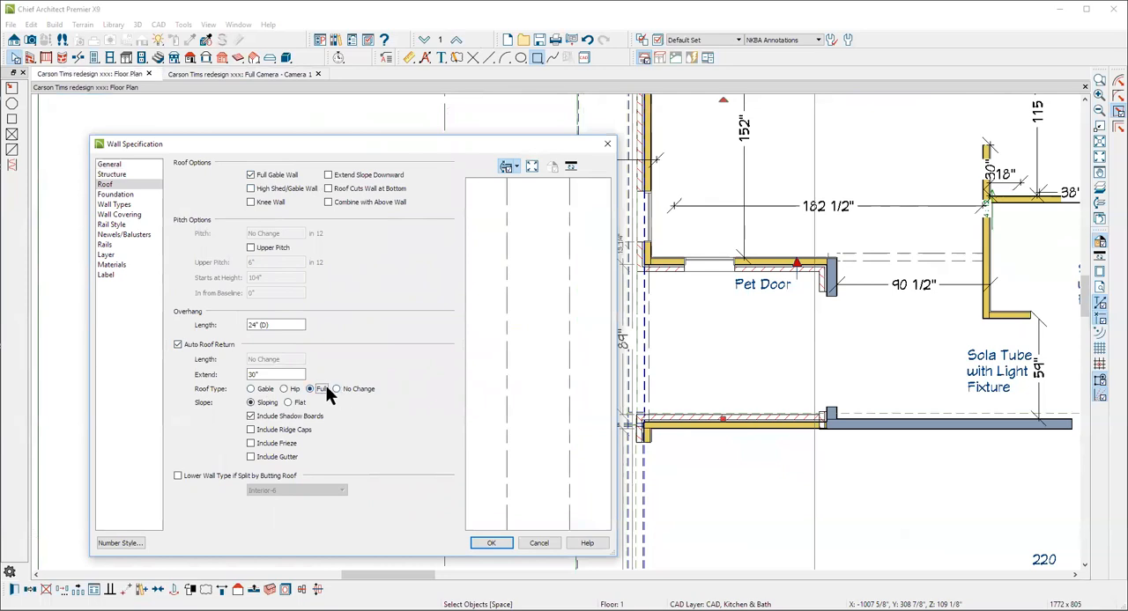
left_click(490, 543)
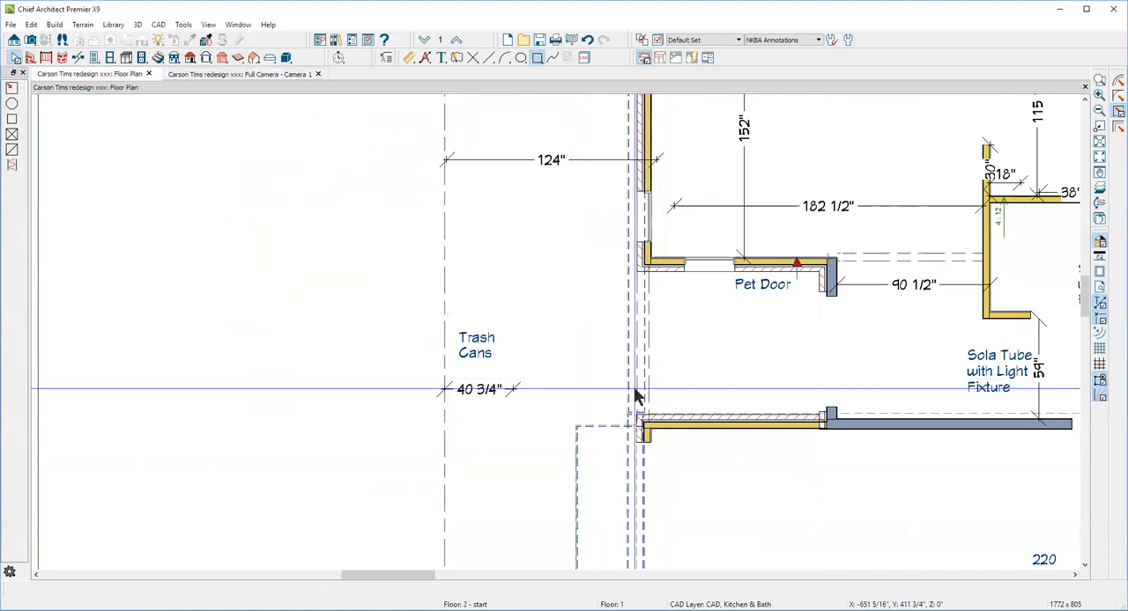
key("ctrl+Tab")
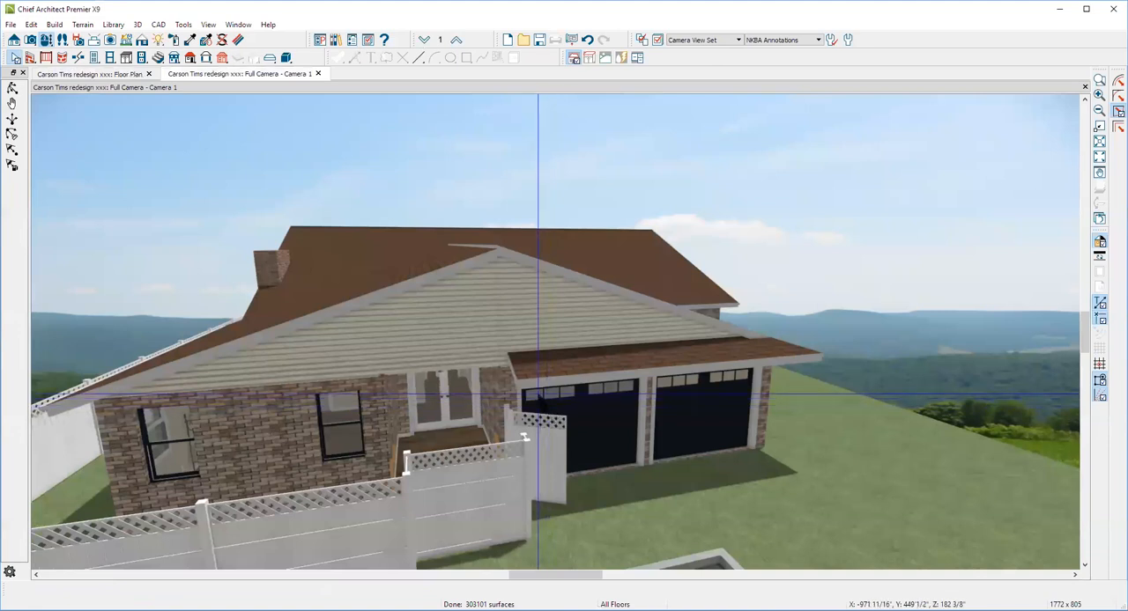
key("ctrl+Tab")
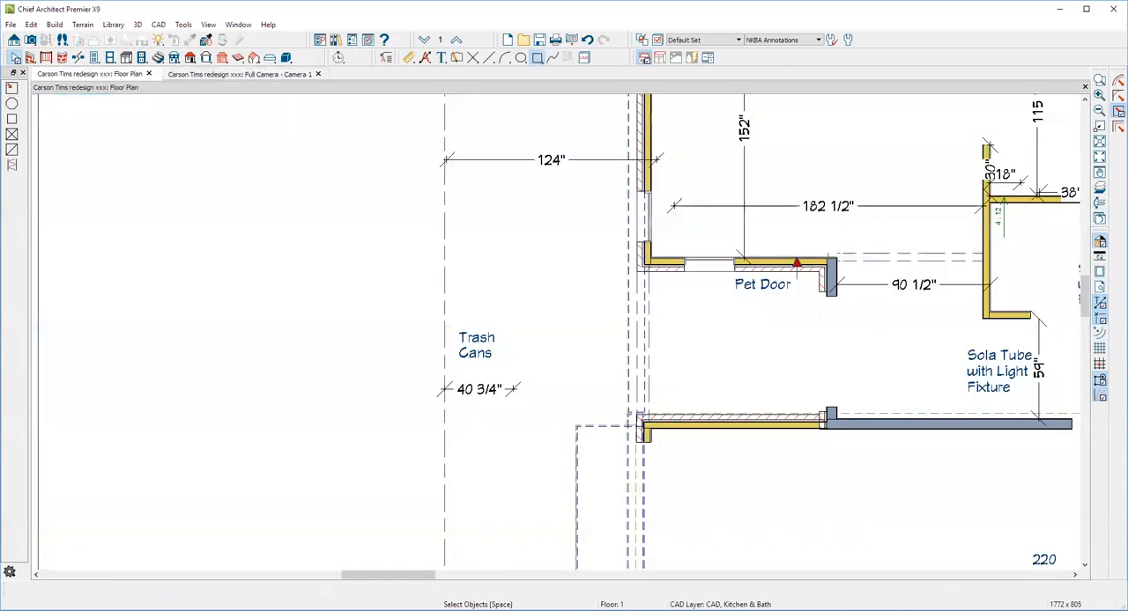
Turn off Auto Roof Return for all three garage-end walls, keeping them as full gable walls
scroll(562, 351, "down", 3)
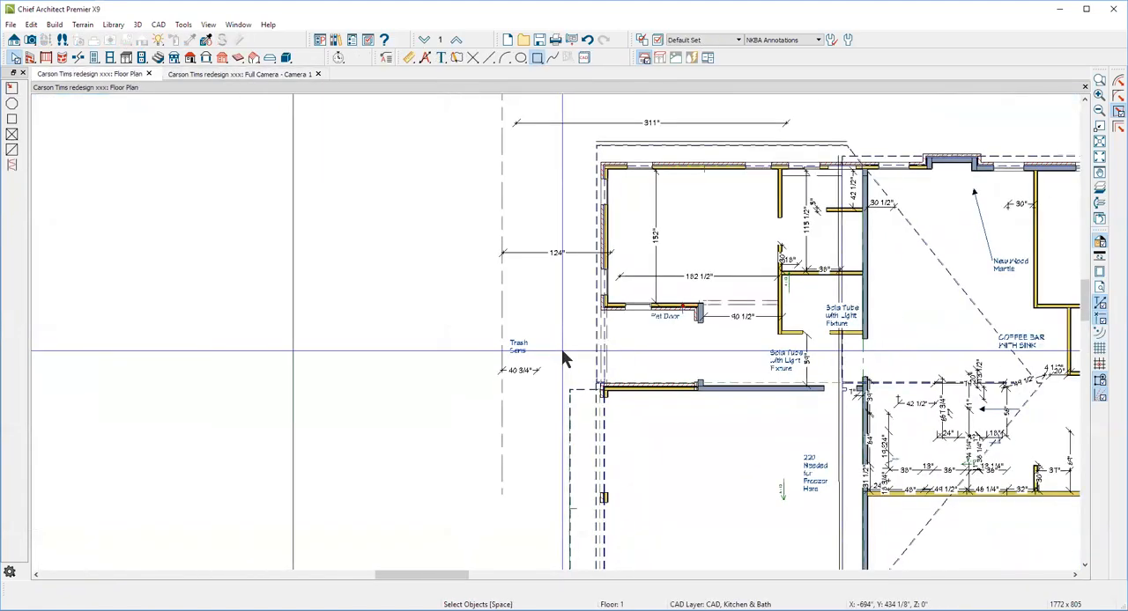
scroll(561, 349, "down", 1)
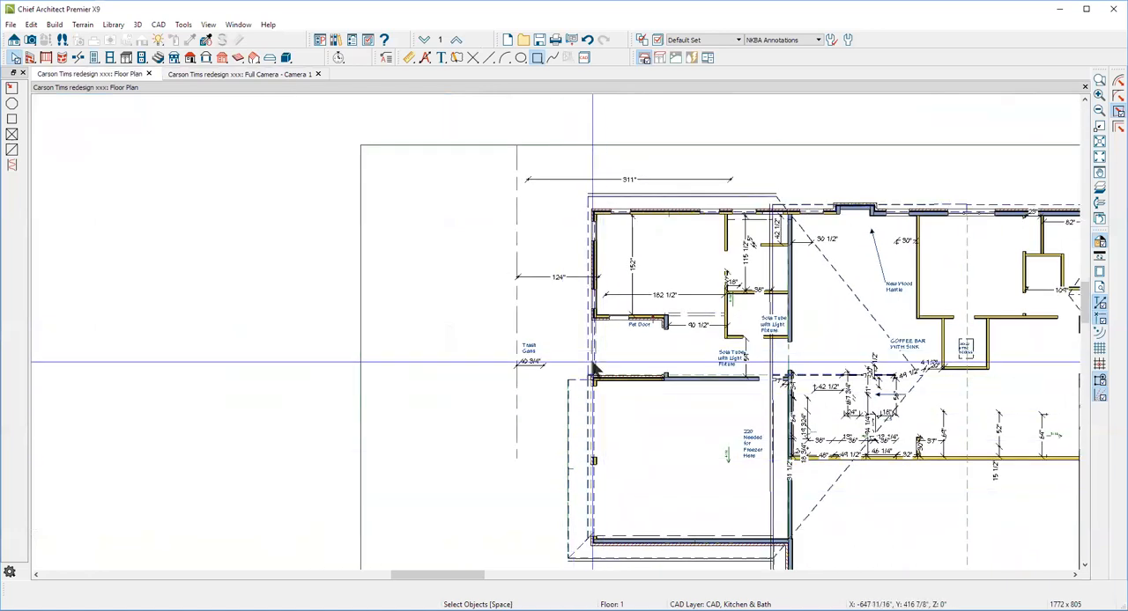
scroll(592, 313, "up", 3)
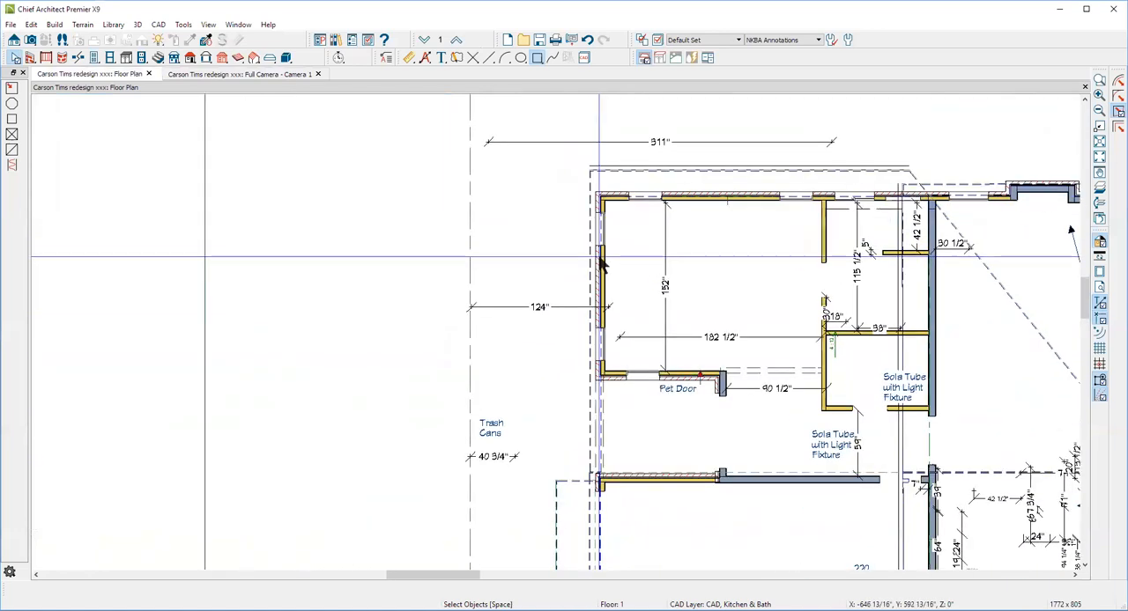
left_click(599, 266)
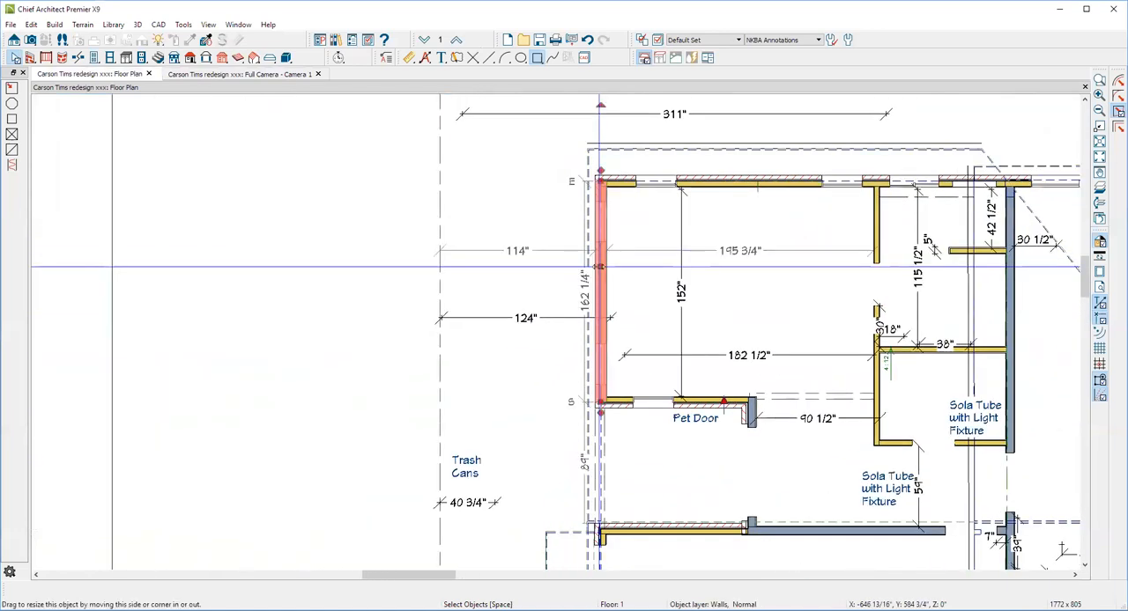
left_click(599, 467)
left_click(599, 476)
scroll(628, 432, "down", 3)
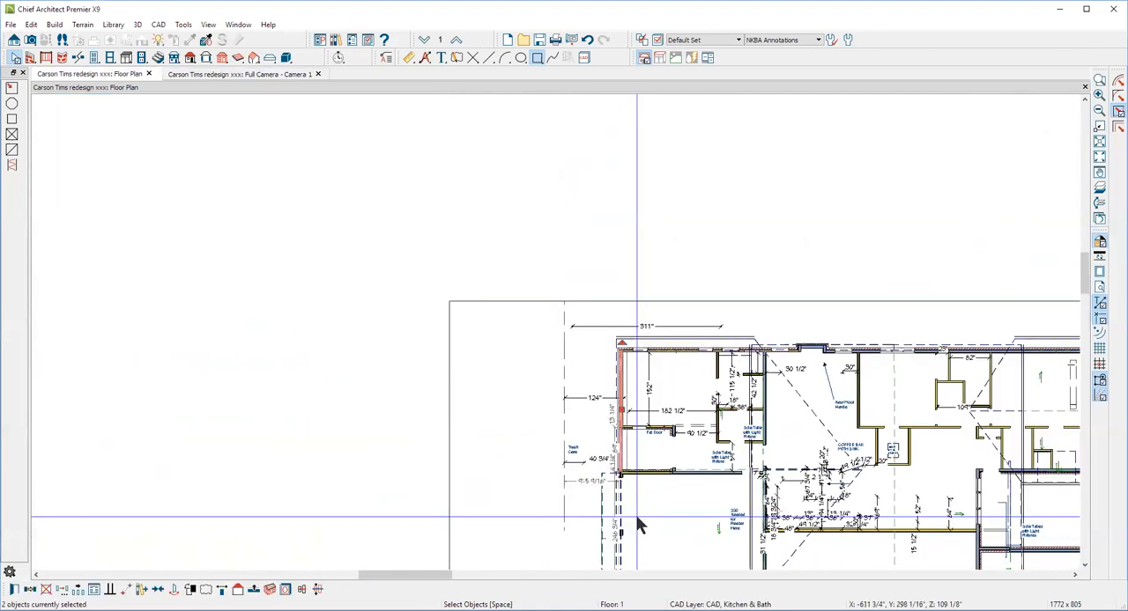
left_click(621, 535, "shift")
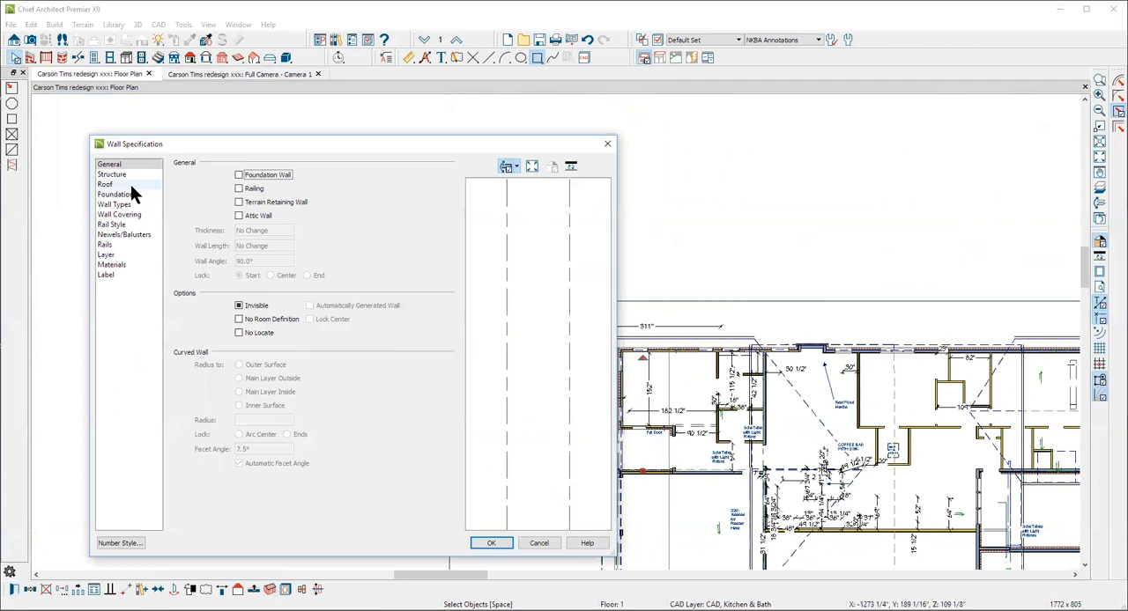
left_click(106, 184)
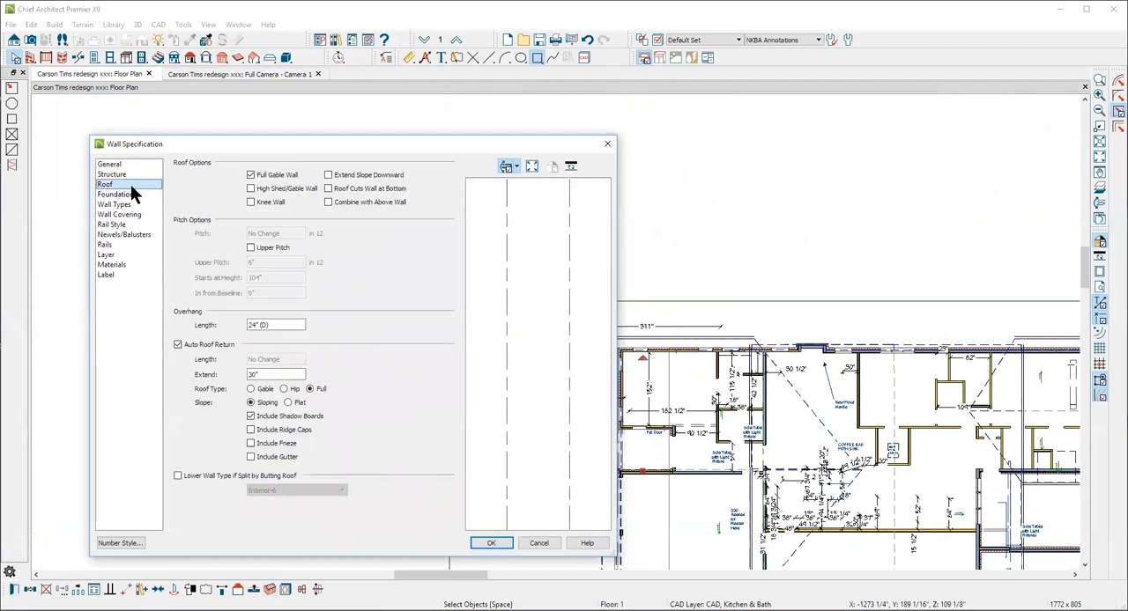
left_click(185, 345)
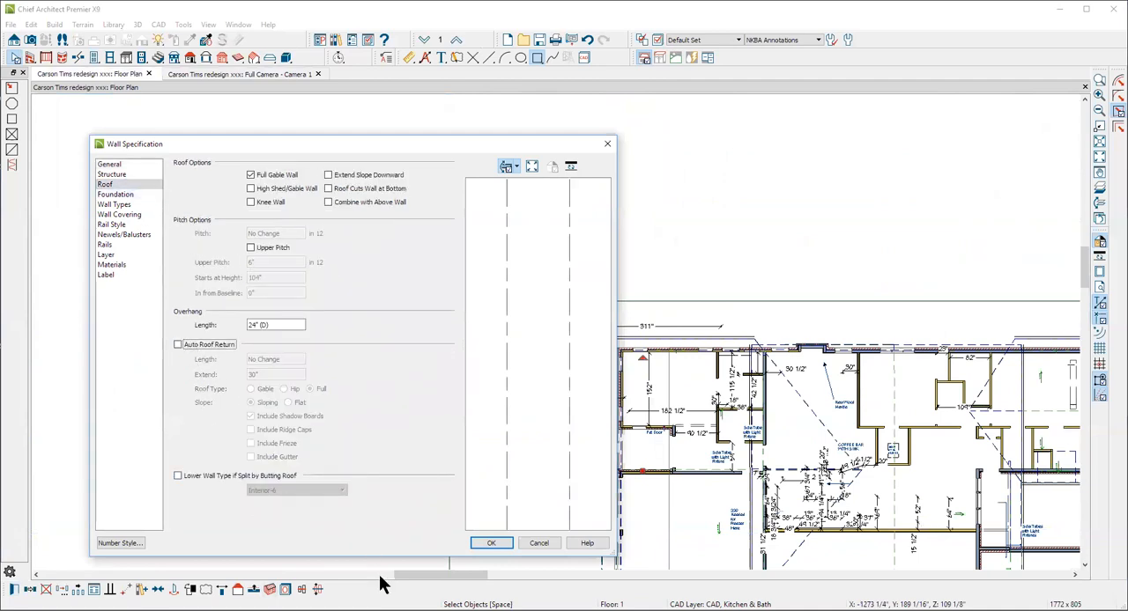
left_click(490, 543)
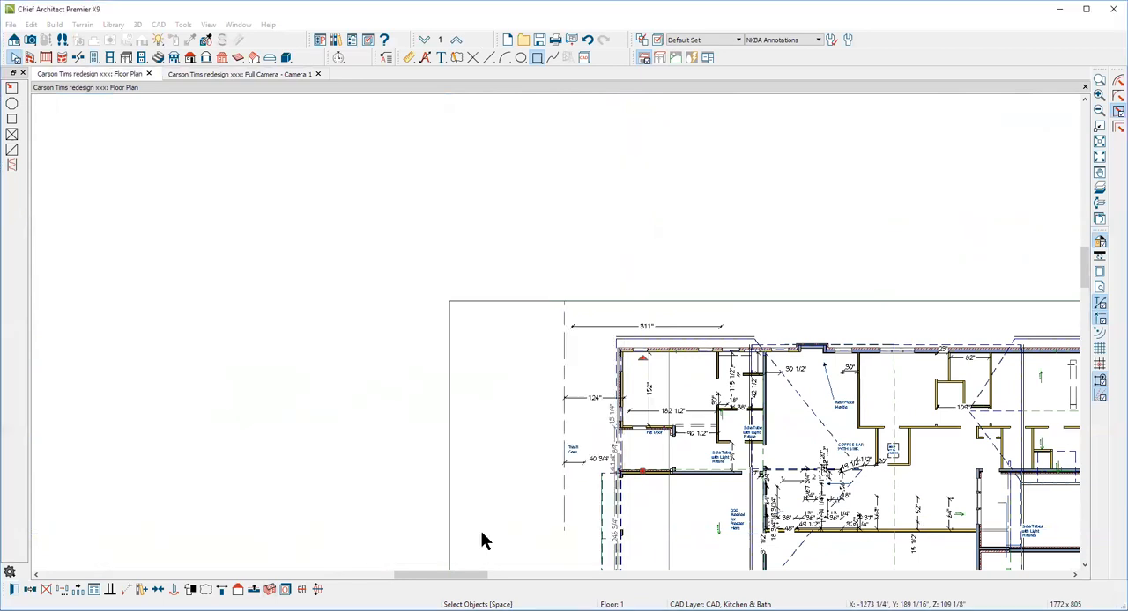
Draw a roof plane with a 4 in 12 pitch along the garage-end wall, from the pet-door room down past the garage pier
scroll(529, 370, "down", 1)
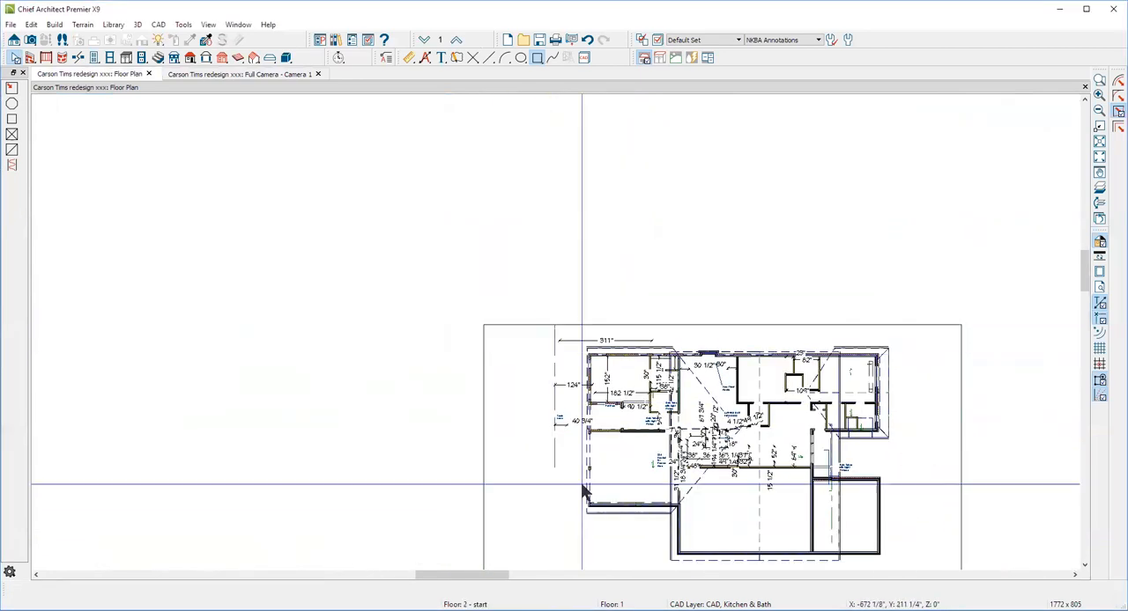
scroll(585, 511, "up", 2)
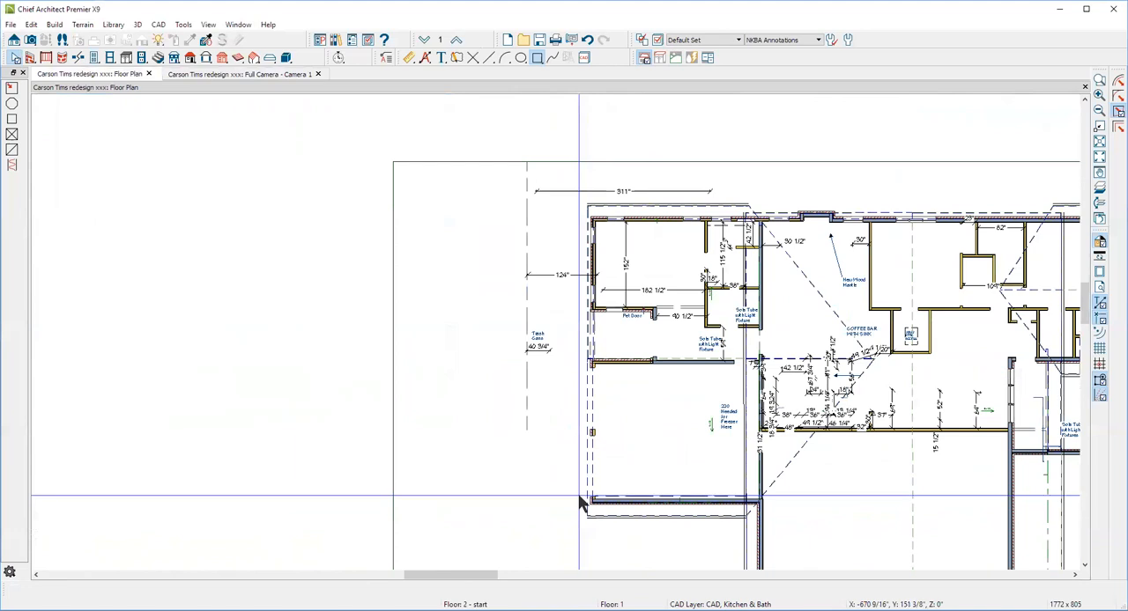
scroll(579, 498, "up", 2)
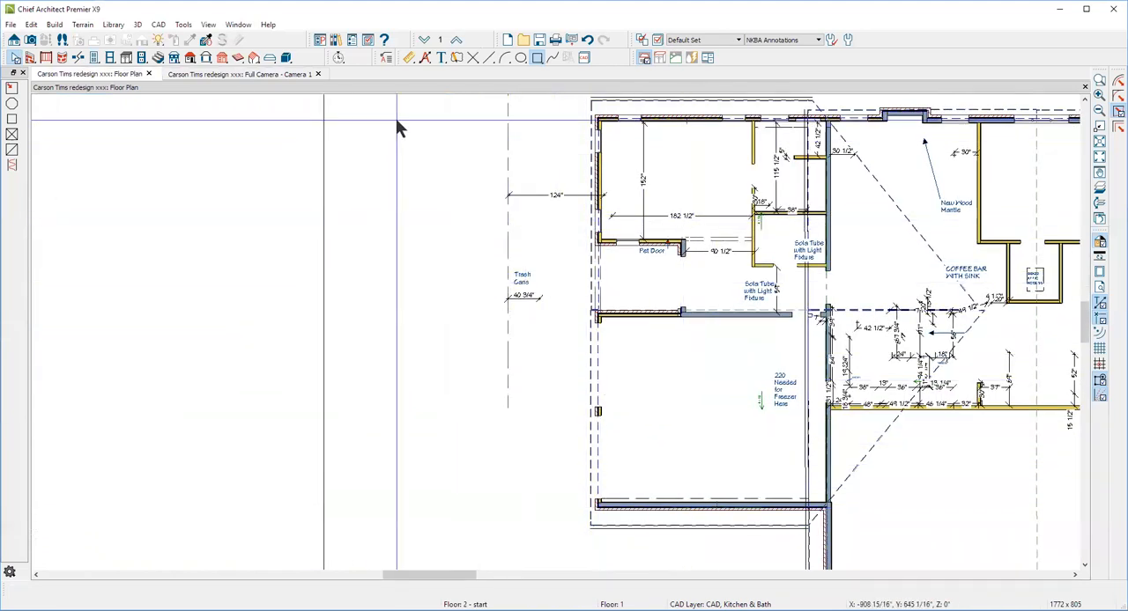
left_click(726, 527)
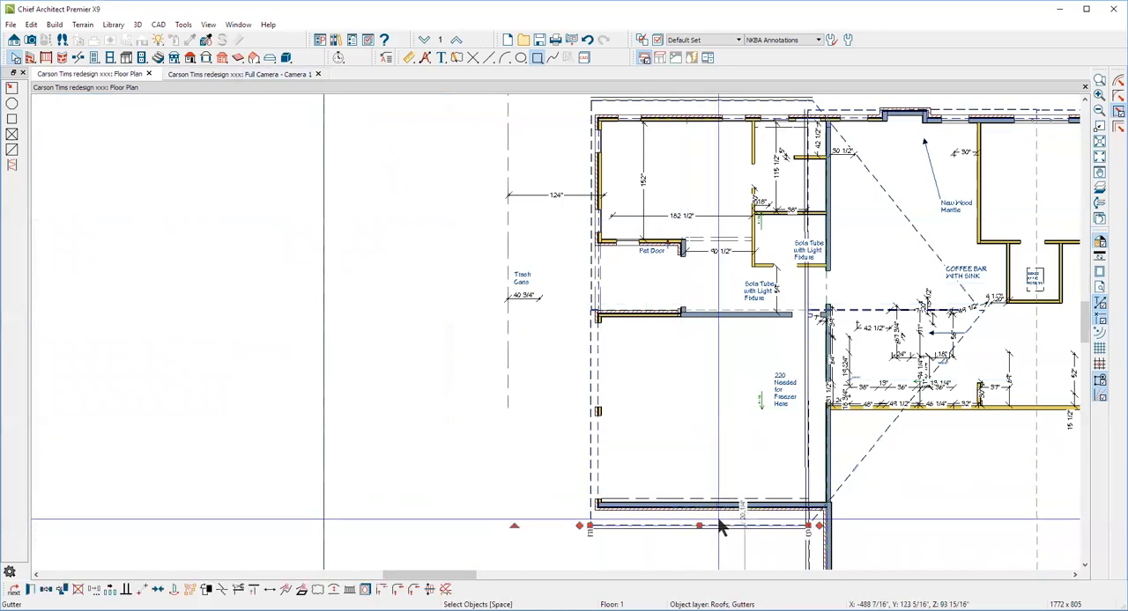
left_click(448, 419)
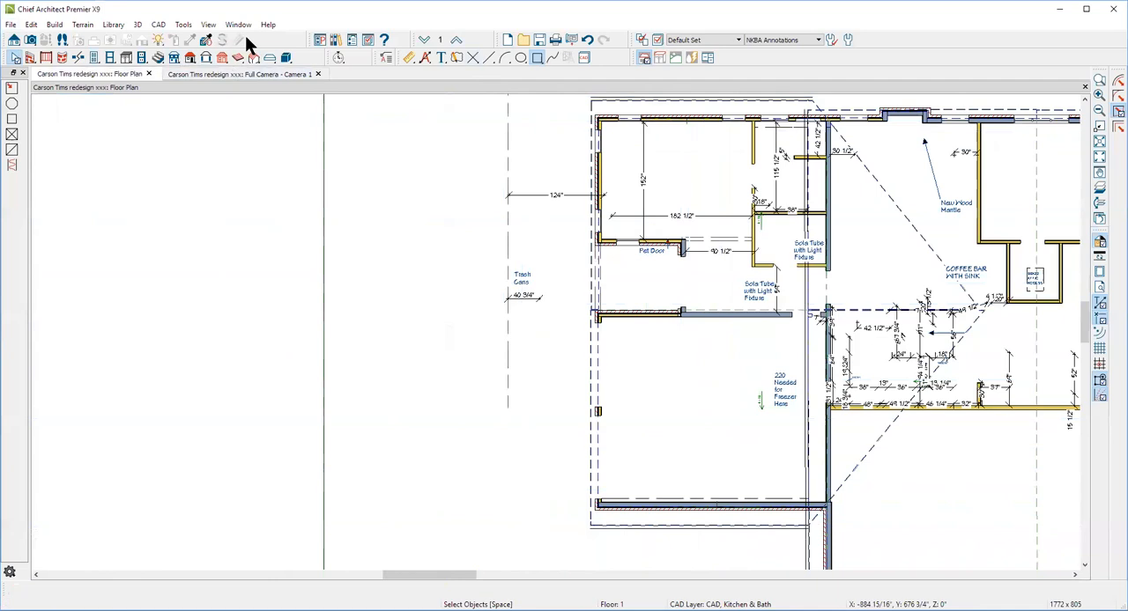
left_click(190, 58)
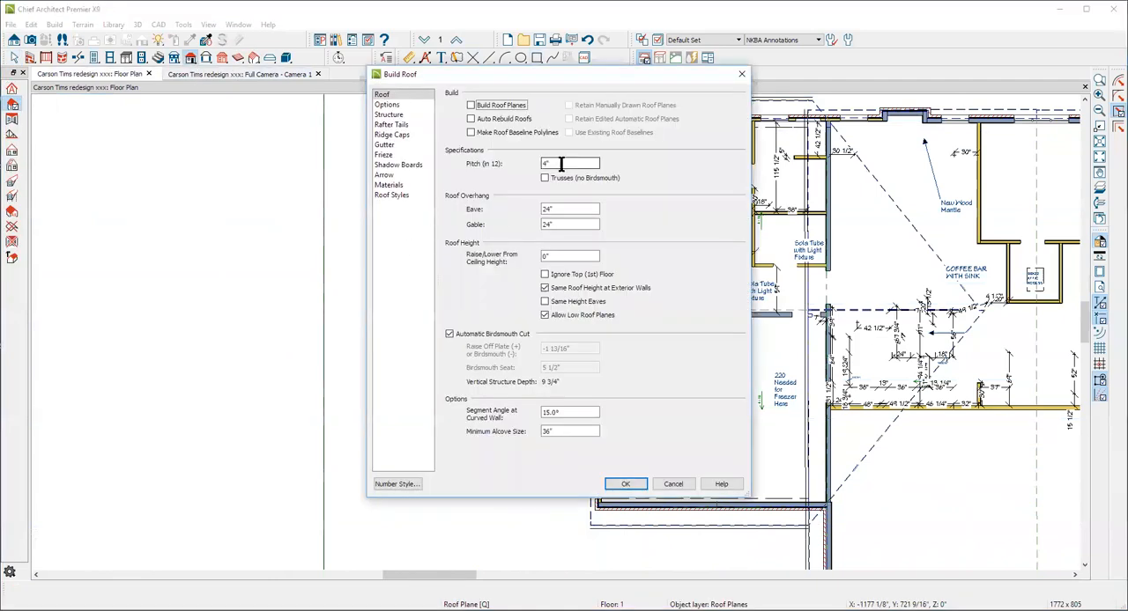
left_click(645, 477)
mouse_move(598, 215)
left_mouse_down()
mouse_move(598, 421)
mouse_move(638, 414)
left_mouse_up()
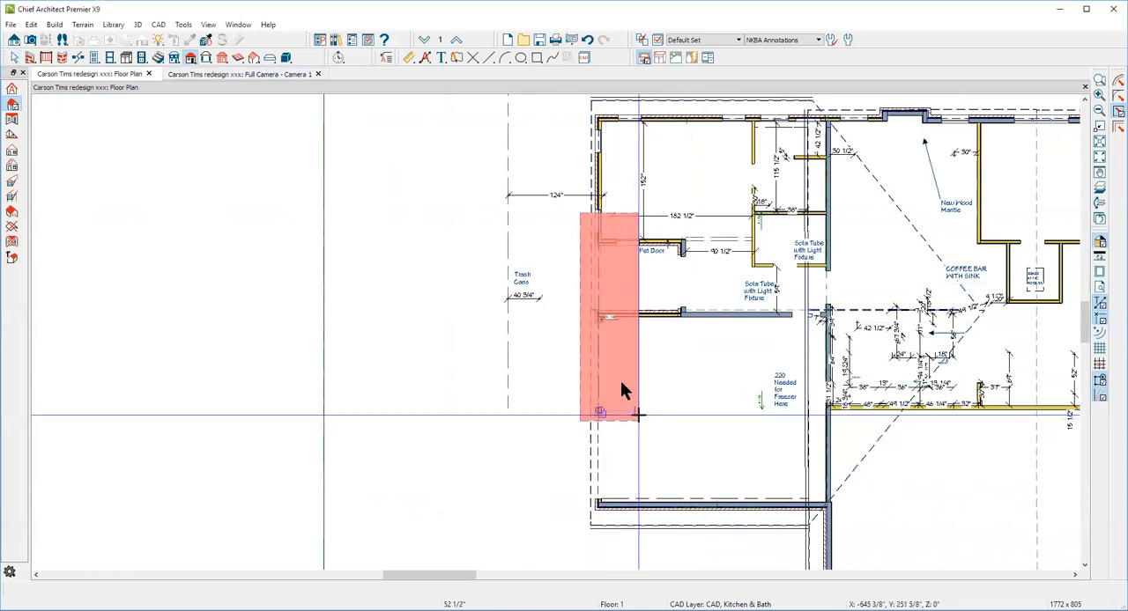
left_click(532, 327)
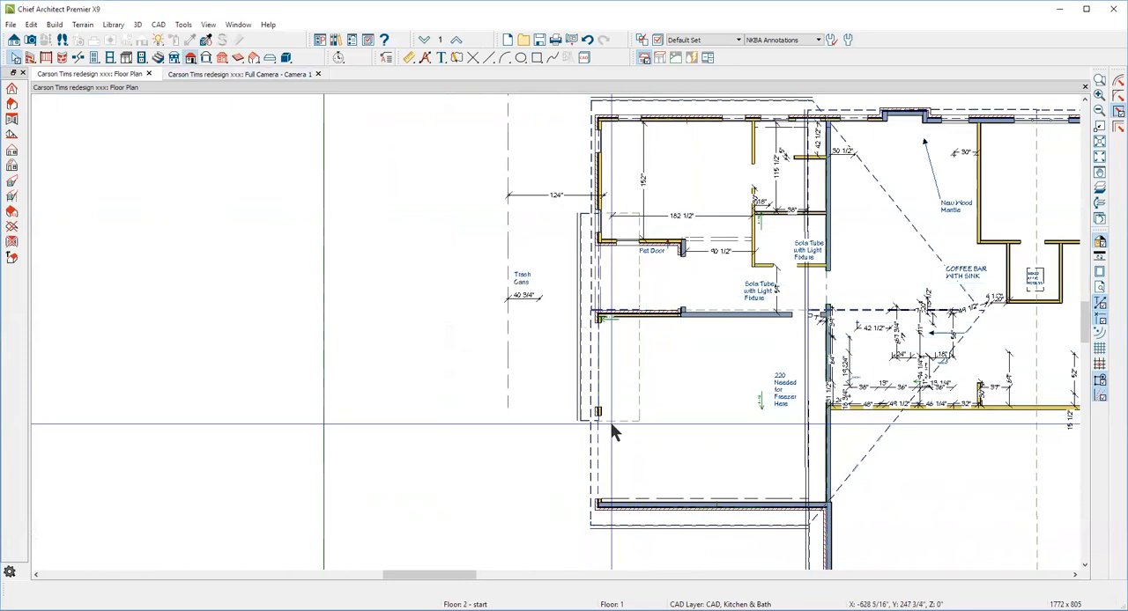
Stretch both ends of the new roof plane to the main roof's eave edges, and activate the 1/4" Scale Annotations set
left_click(609, 421)
left_click_drag(609, 421, 603, 527)
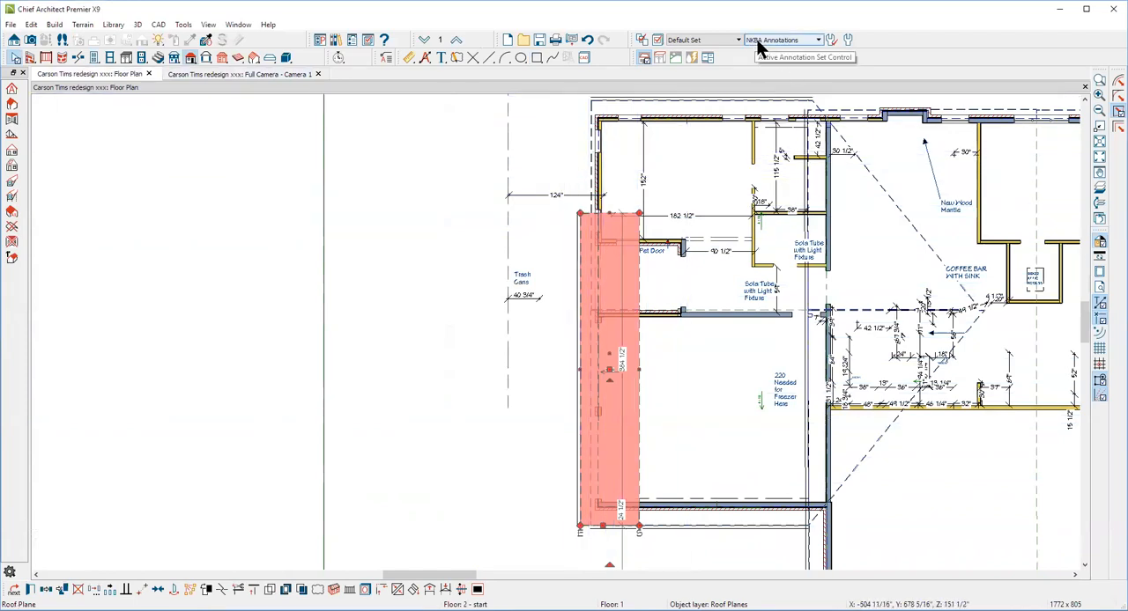
left_click(814, 40)
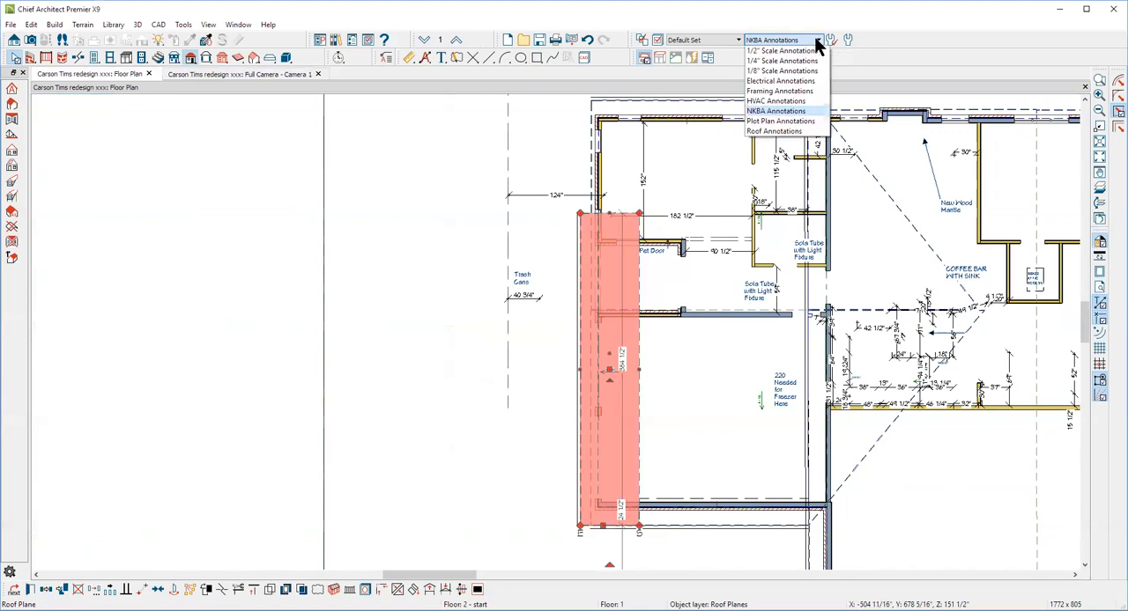
left_click(769, 61)
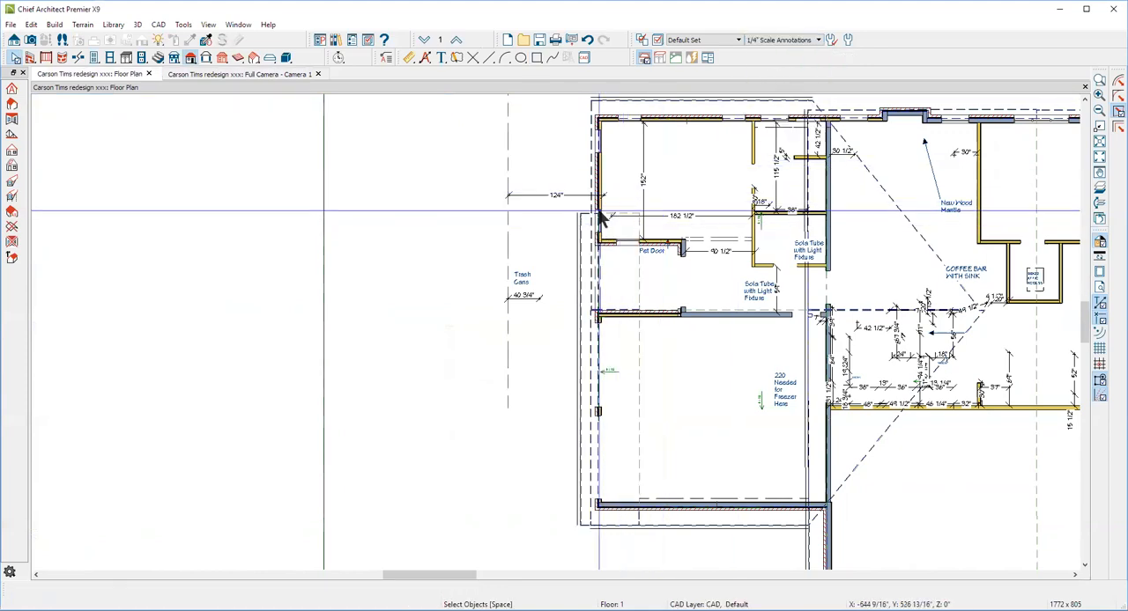
left_click(641, 221)
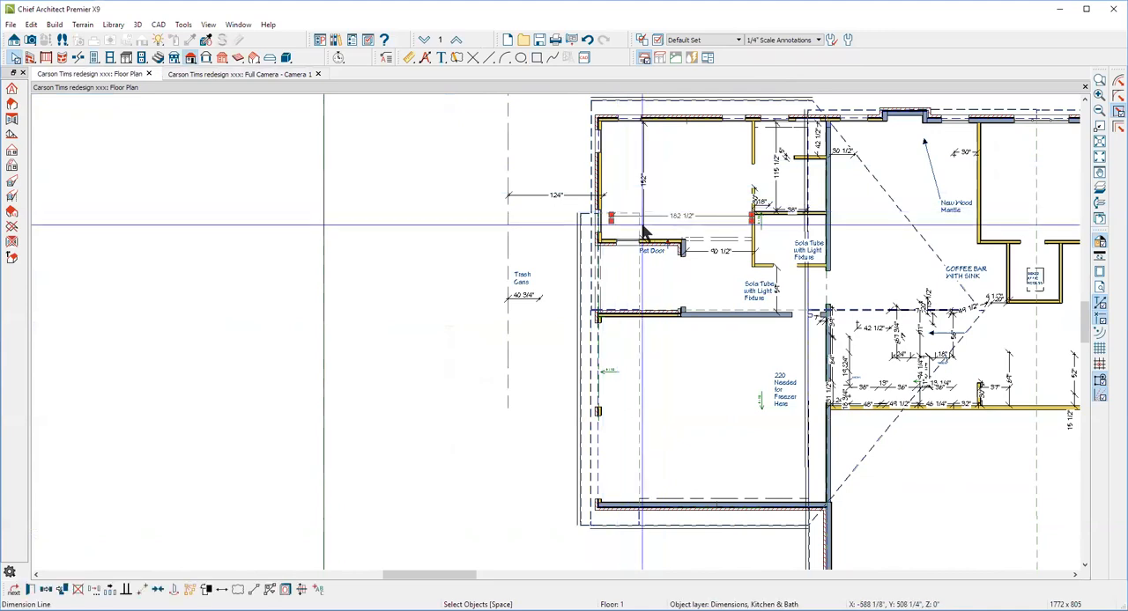
left_click_drag(633, 220, 624, 216)
left_click(622, 216)
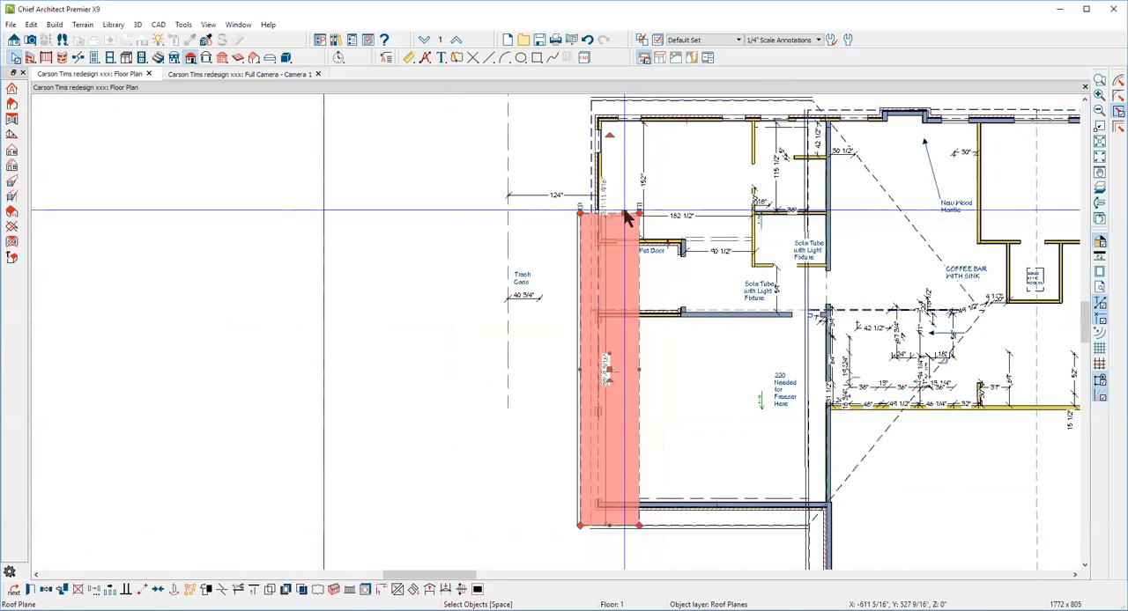
left_click_drag(619, 212, 620, 99)
Pull the inner edge of the new roof plane back to the outer face of the garage-end wall
scroll(550, 285, "up", 3)
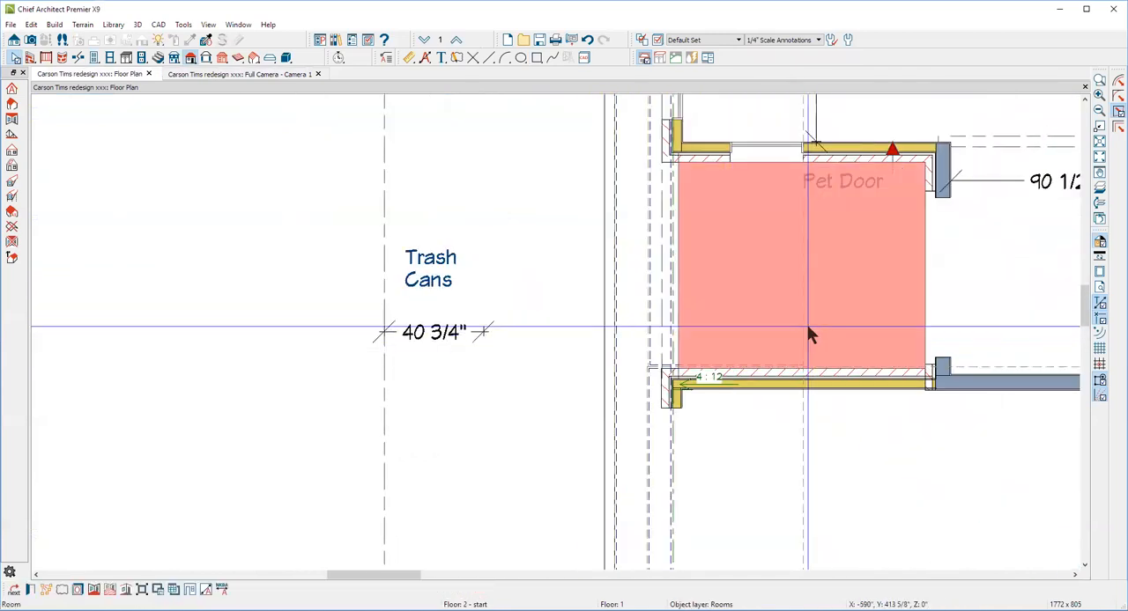
left_click(801, 410)
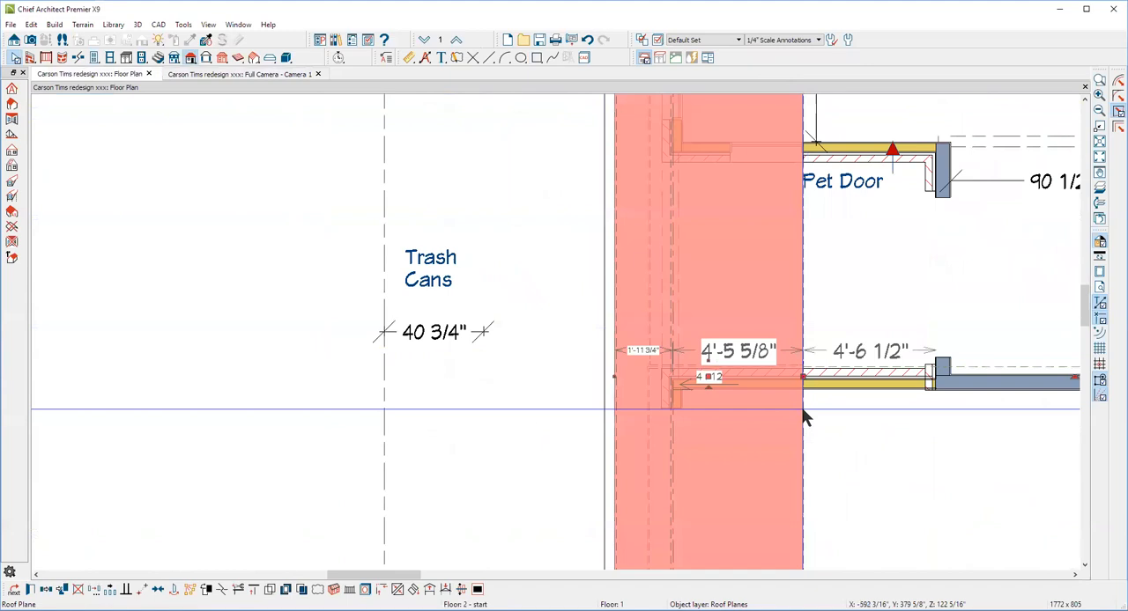
left_click_drag(800, 386, 661, 398)
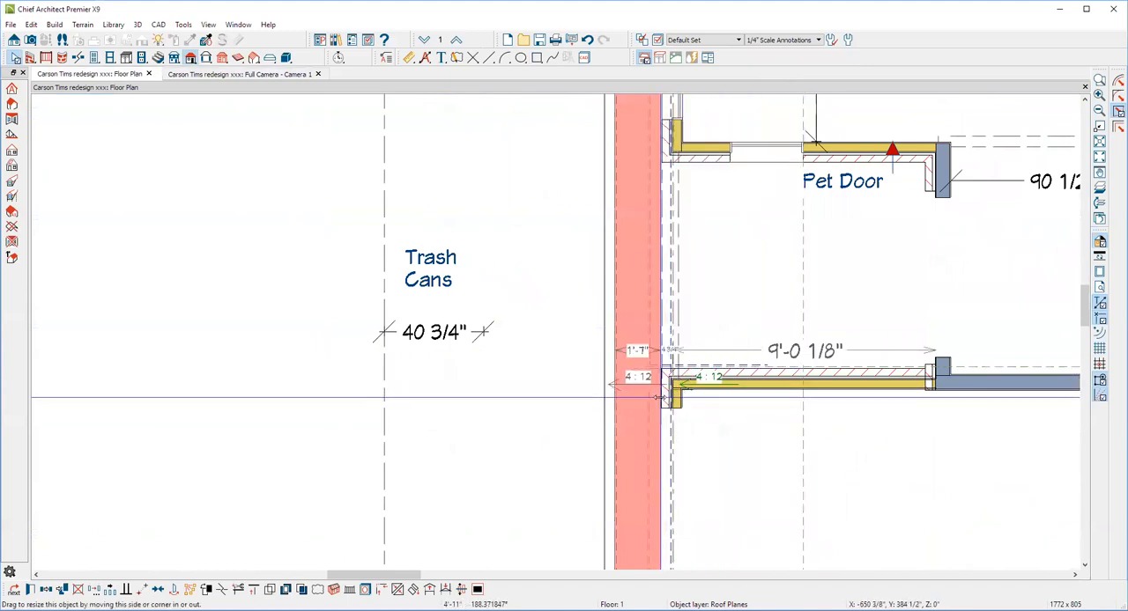
scroll(660, 397, "down", 5)
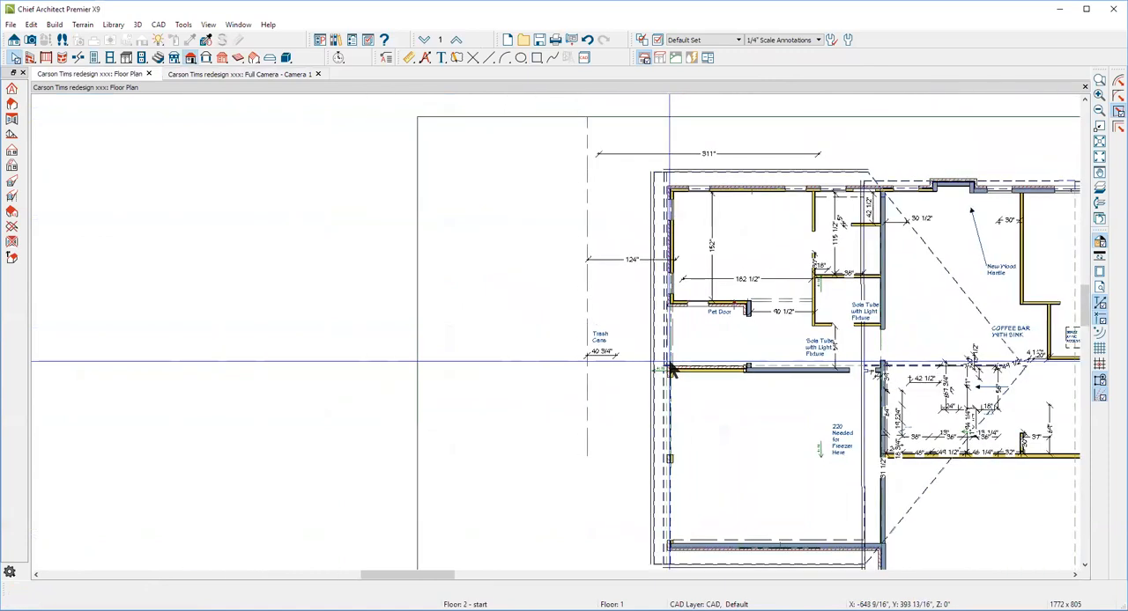
scroll(670, 370, "down", 2)
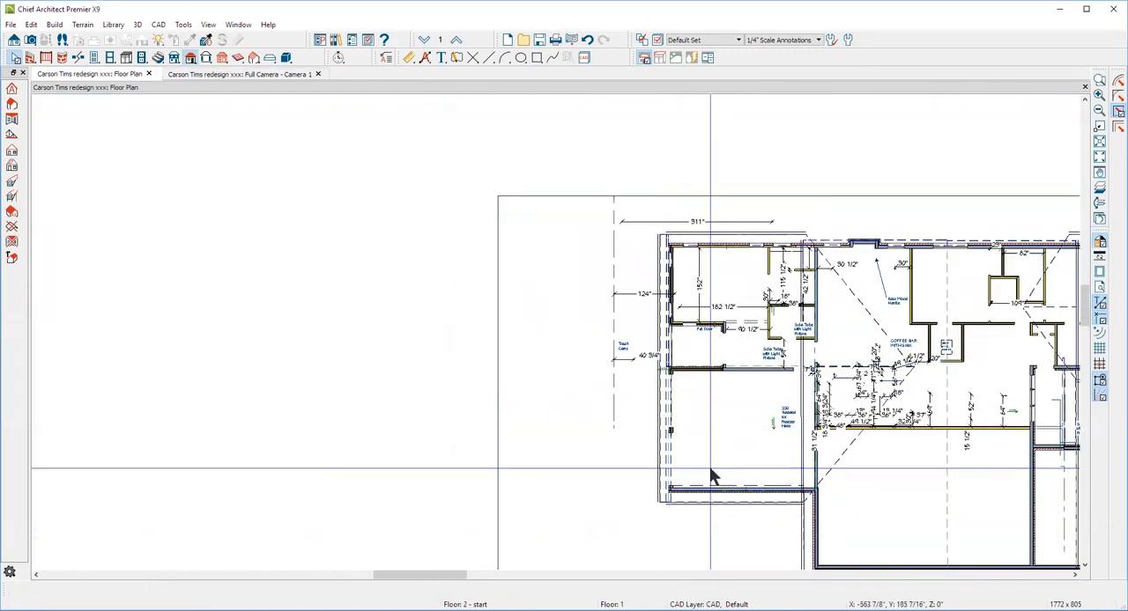
In the camera view, join the two sloping roof planes of the garage gable along their shared ridge
key("ctrl+Tab")
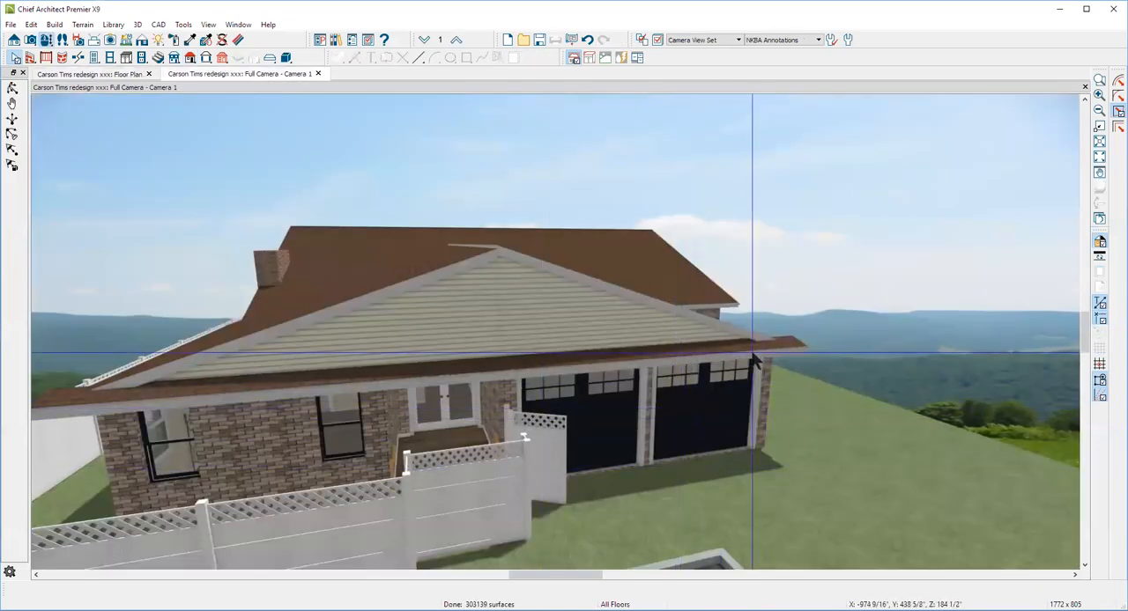
scroll(764, 346, "up", 3)
scroll(763, 344, "down", 4)
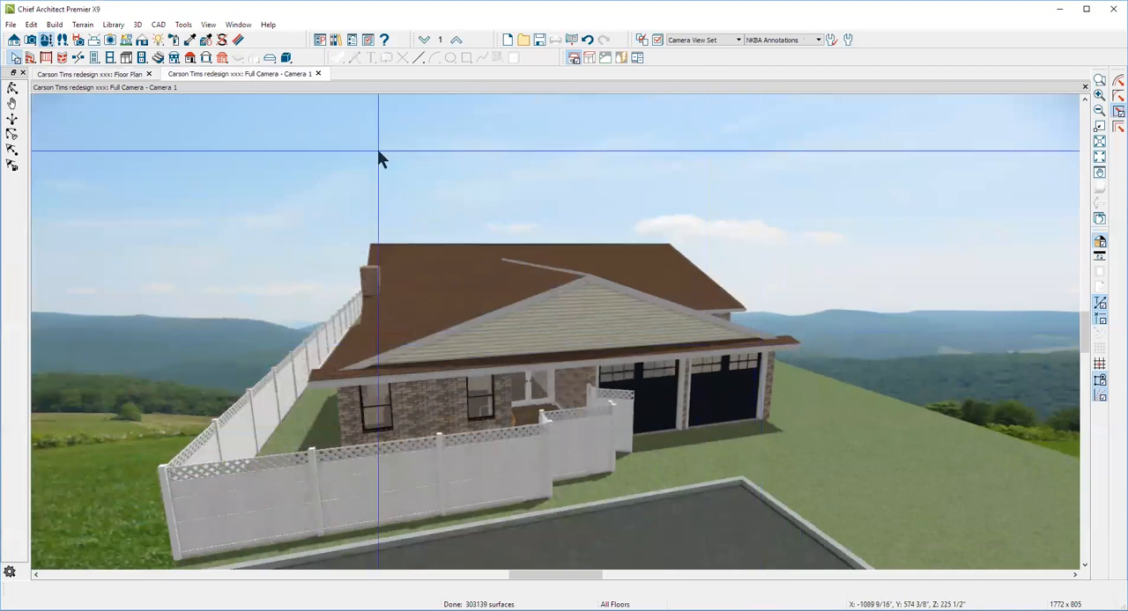
left_click(13, 88)
left_click_drag(522, 230, 628, 356)
key("space")
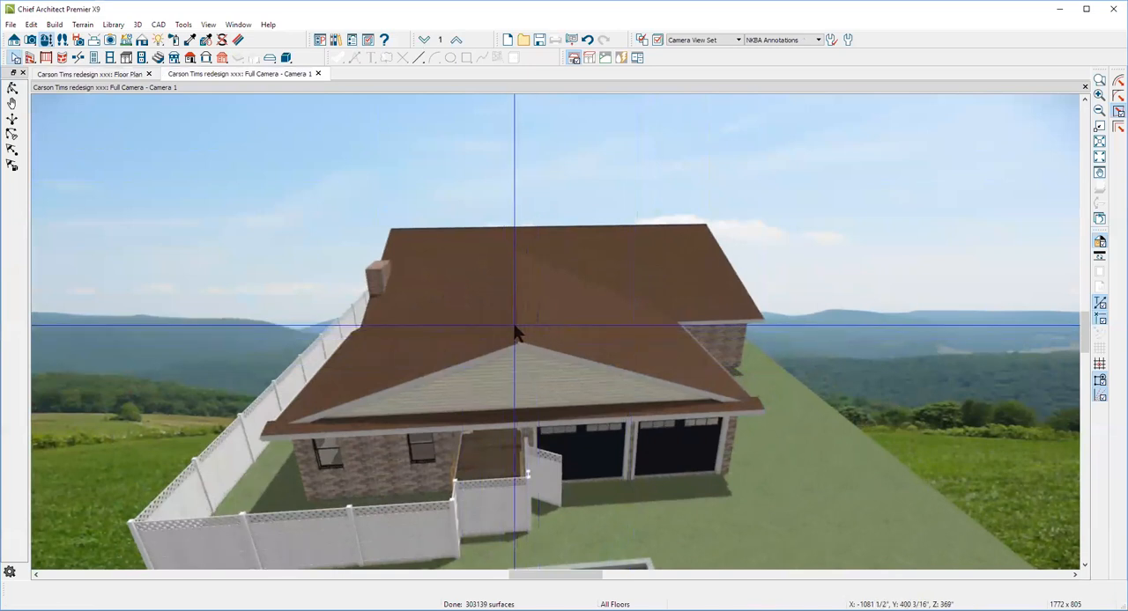
left_click(517, 331)
right_click(517, 329)
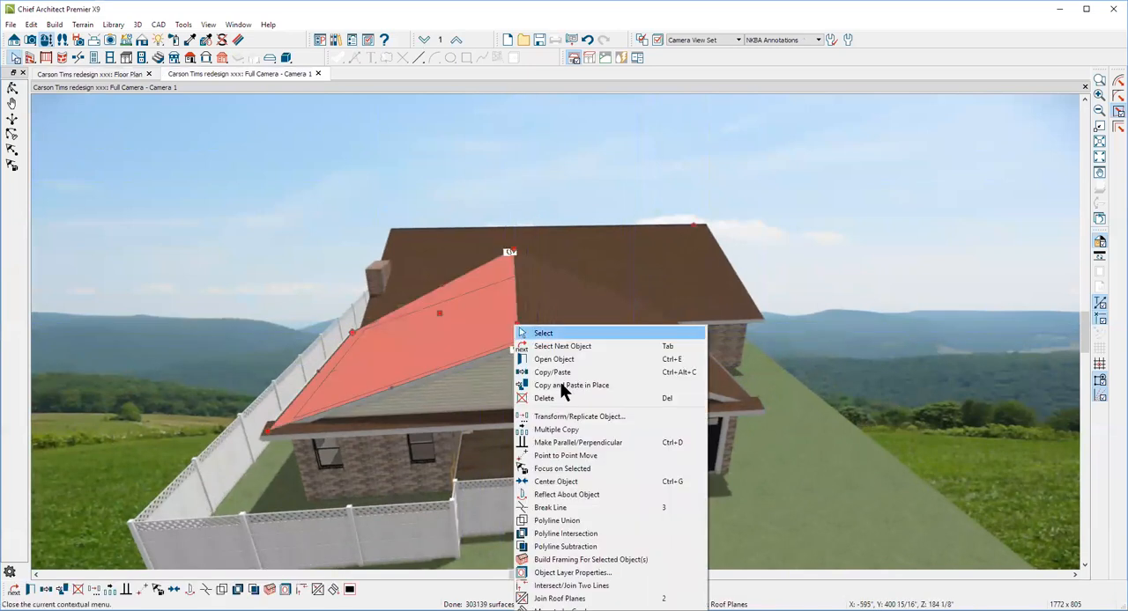
left_click(546, 598)
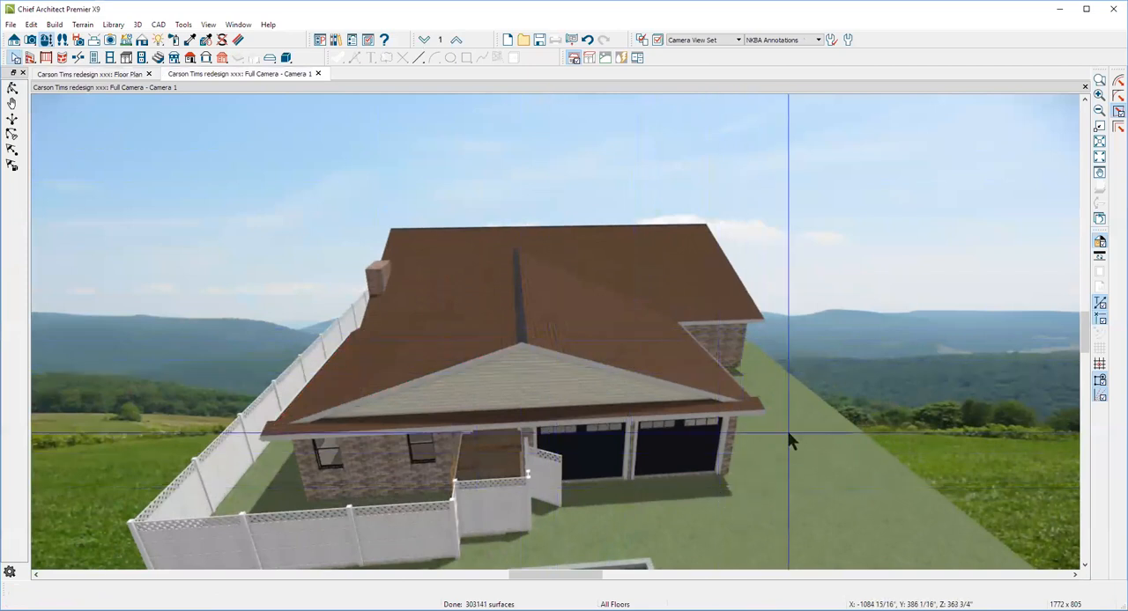
Copy the fascia top height from the specification of the garage gable's main roof plane above the garage-door side, leaving that plane unedited
scroll(783, 421, "up", 3)
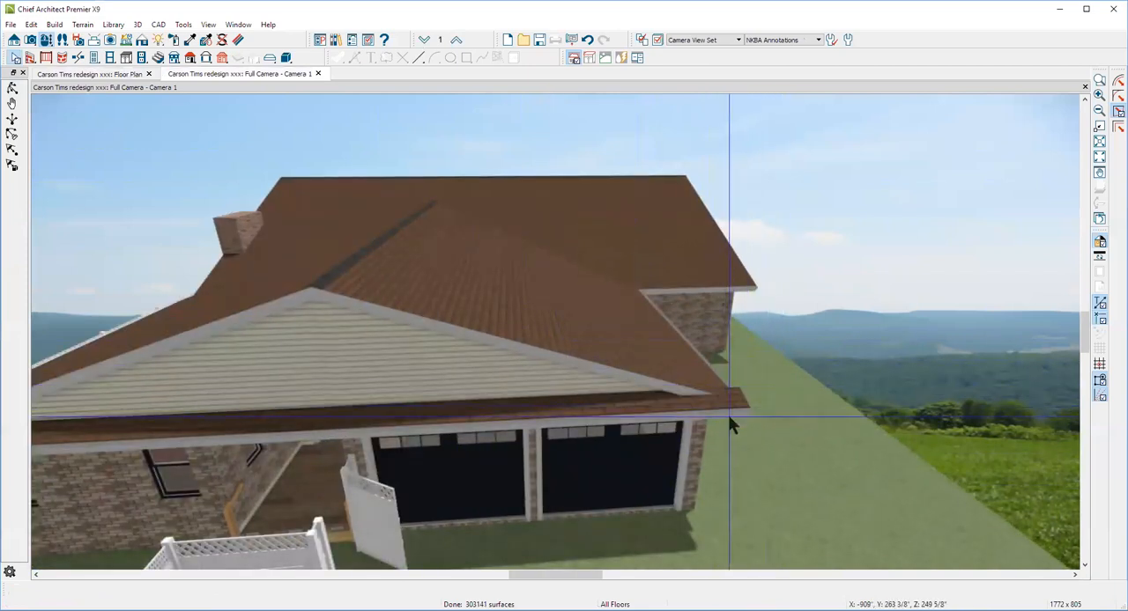
left_click(688, 367)
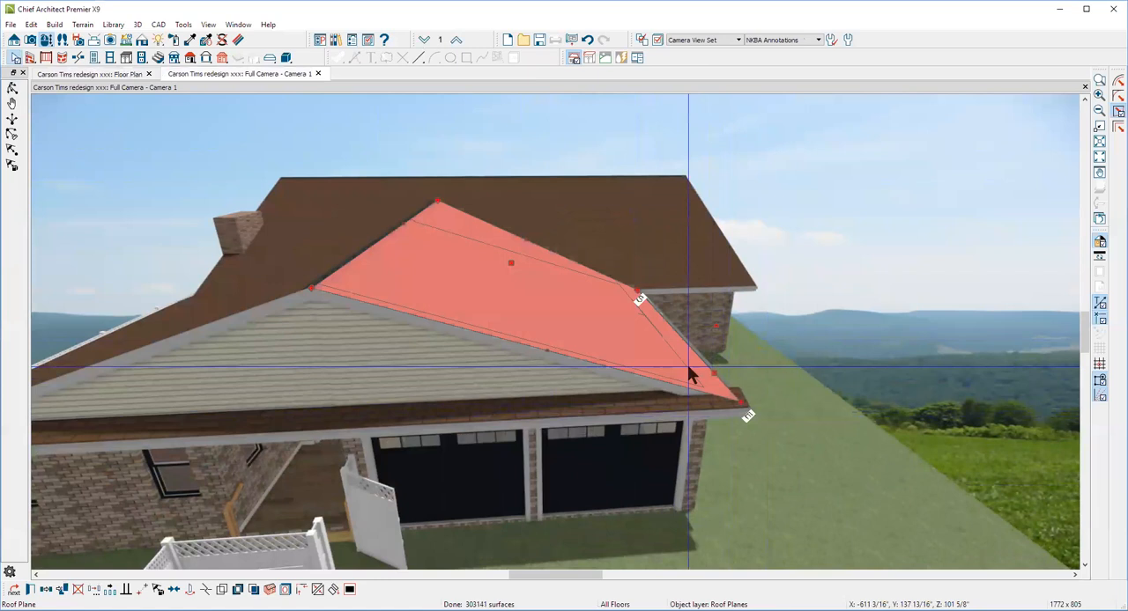
double_click(690, 373)
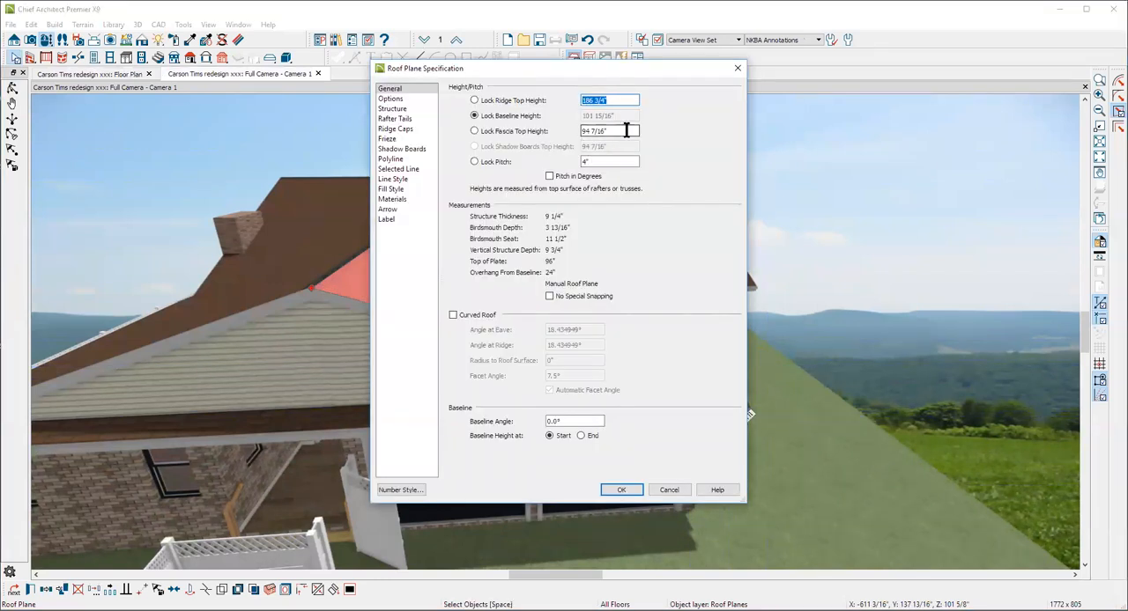
right_click(610, 134)
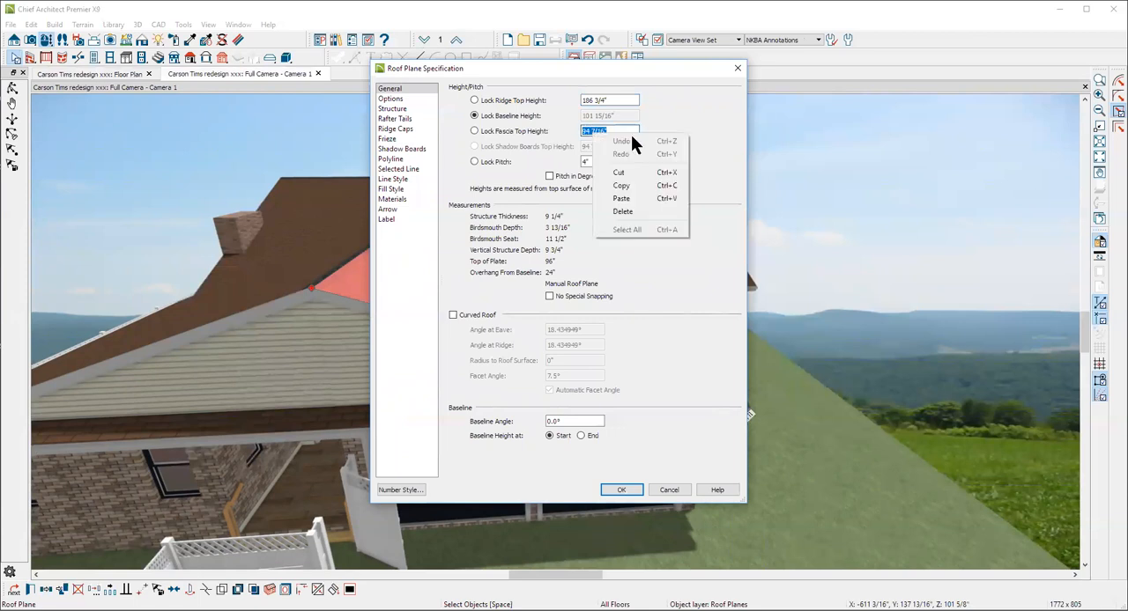
left_click(633, 186)
left_click(673, 490)
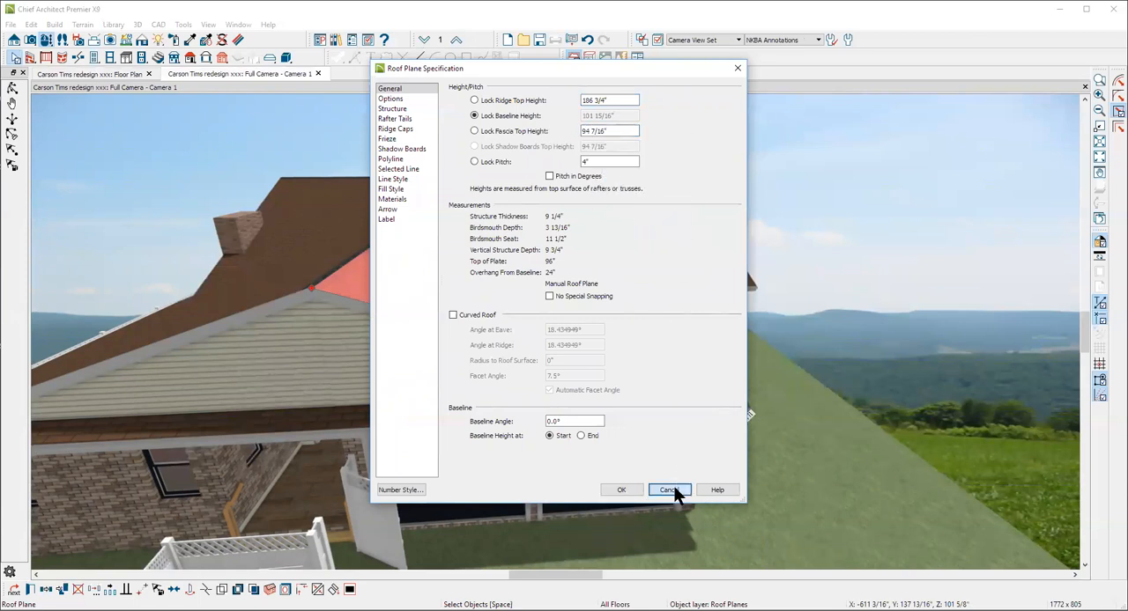
Lock the pitch of the narrow roof plane below the gable and set its fascia top height to 94 7/16"
left_click(711, 407)
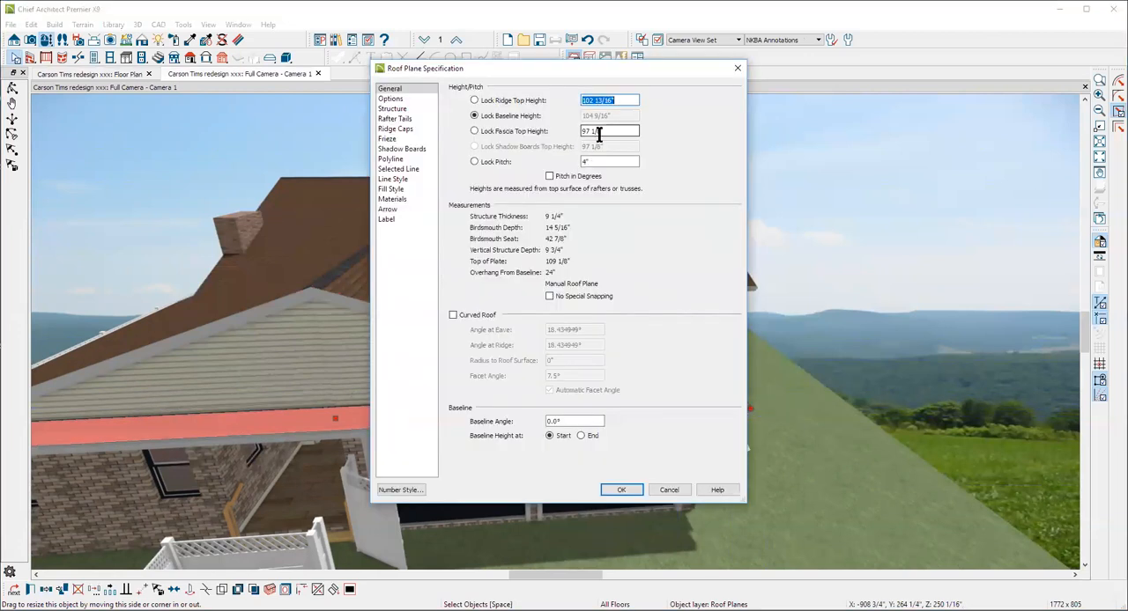
left_click(475, 162)
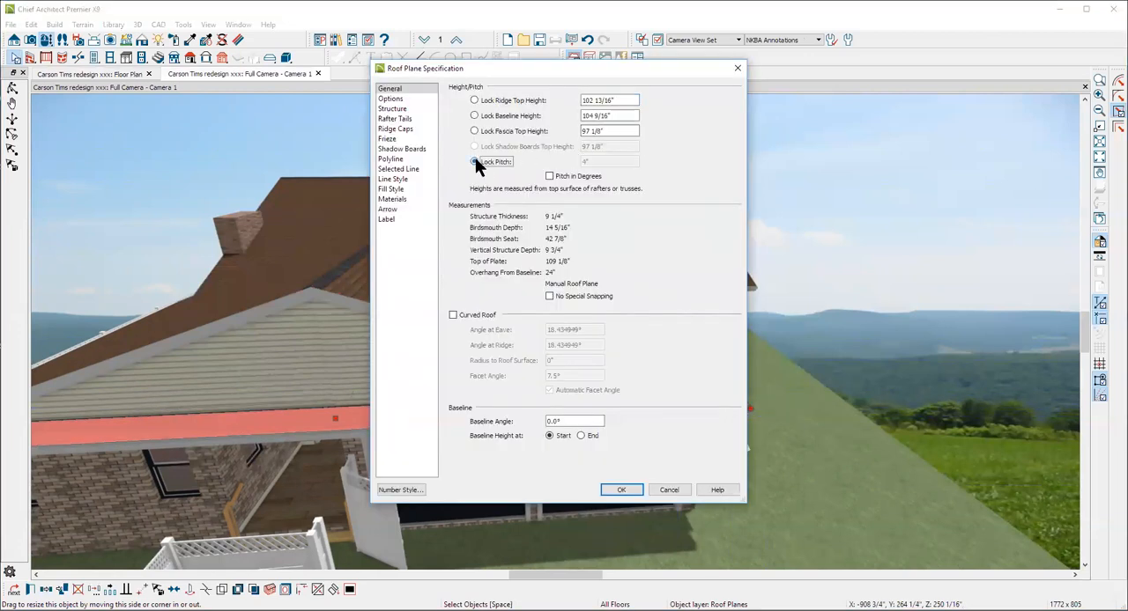
type("94 7/16")
left_click(626, 491)
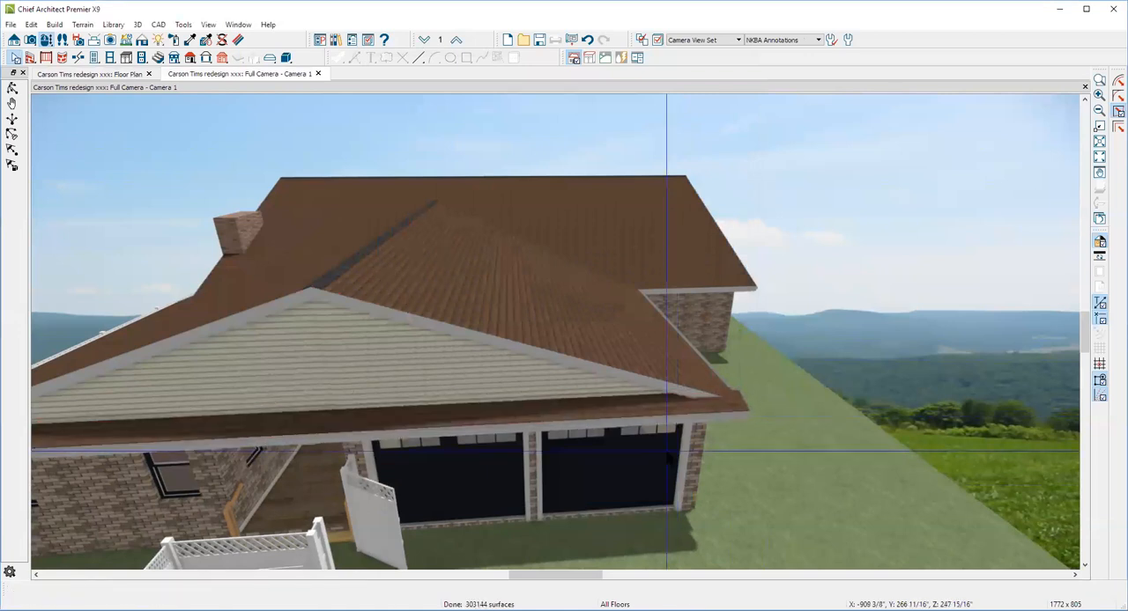
In the floor plan, miter the narrow roof plane's end by pulling its inner corner diagonally to the garage wall's outside corner
key("ctrl+Tab")
scroll(715, 463, "down", 2)
scroll(645, 526, "up", 4)
scroll(663, 526, "up", 5)
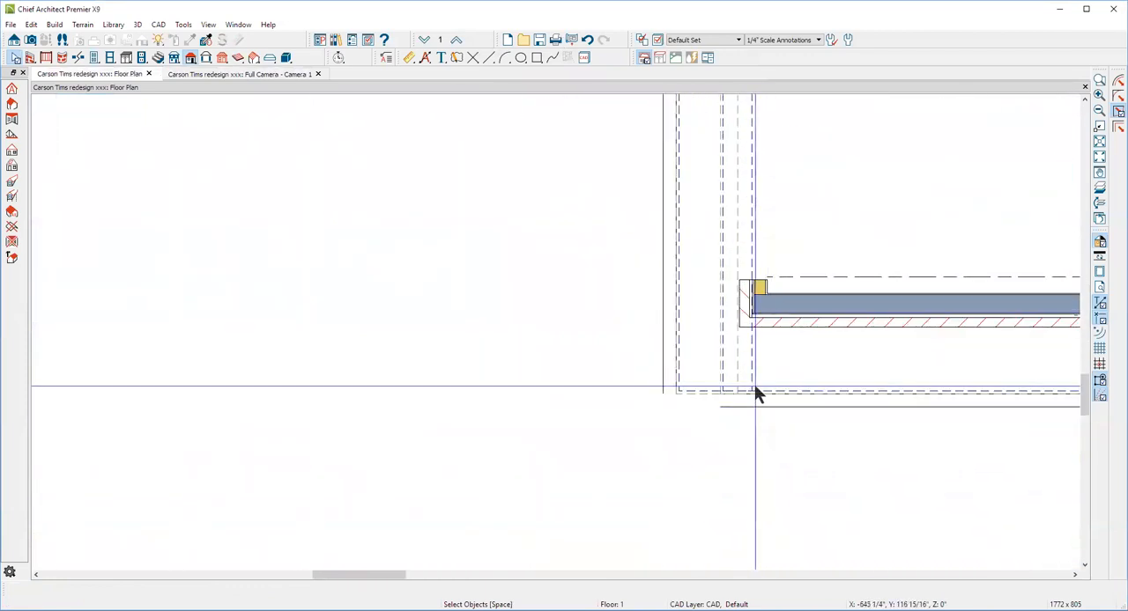
left_click(738, 401)
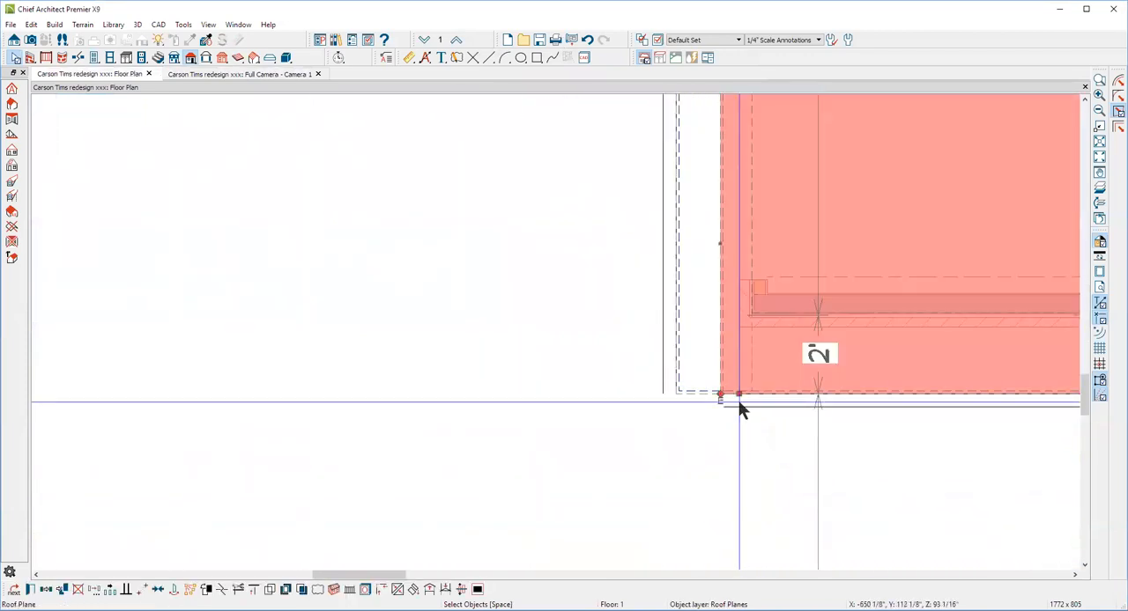
key("Tab")
key("Tab")
left_click(726, 401)
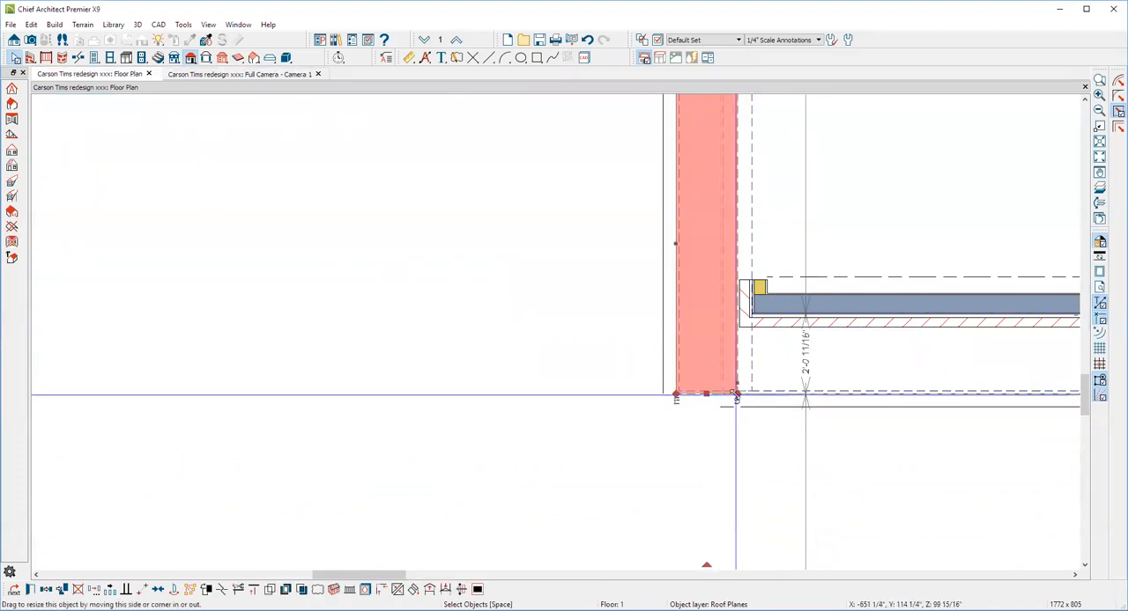
mouse_move(735, 394)
left_mouse_down()
mouse_move(733, 326)
mouse_move(725, 397)
mouse_move(736, 395)
mouse_move(727, 381)
left_mouse_up()
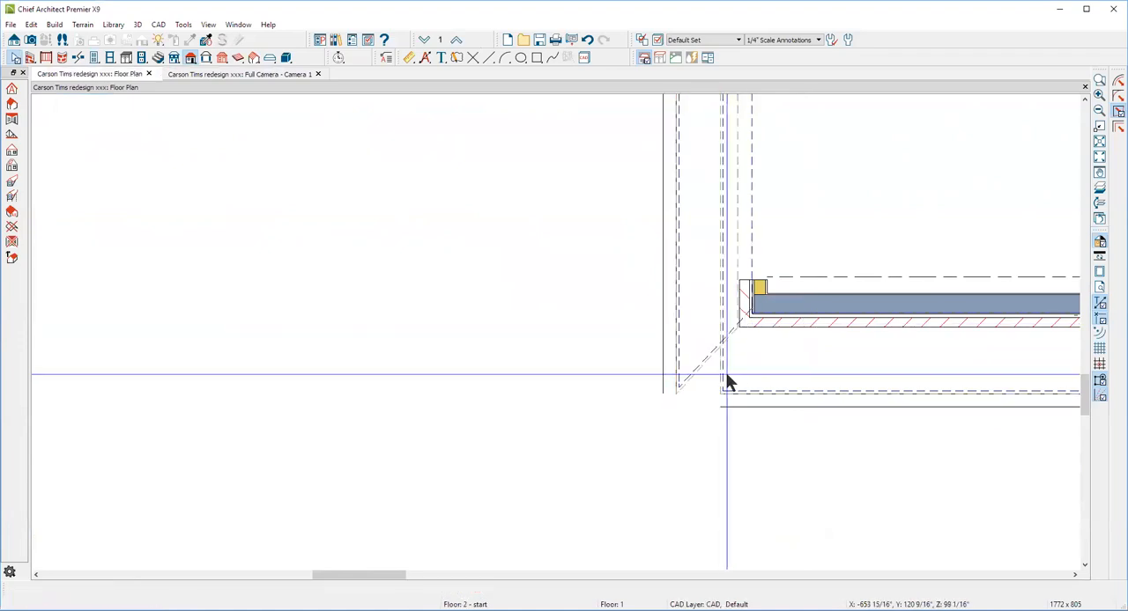
Break the main garage roof plane's gable edge near the wall corner and extend its eave corner to the narrow plane's outer corner
left_click(727, 381)
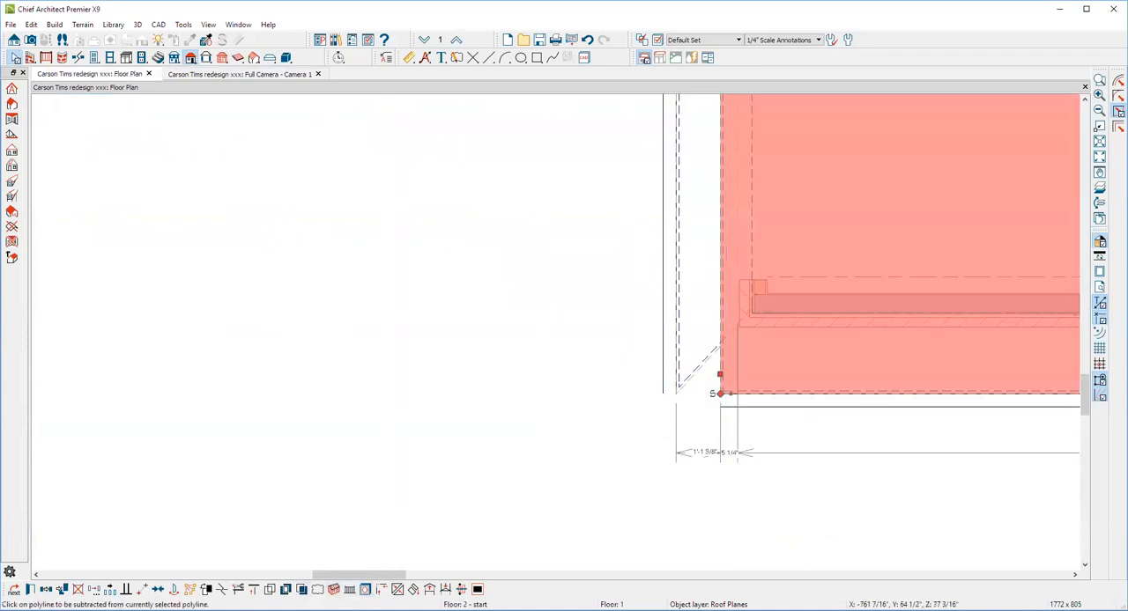
left_click(221, 588)
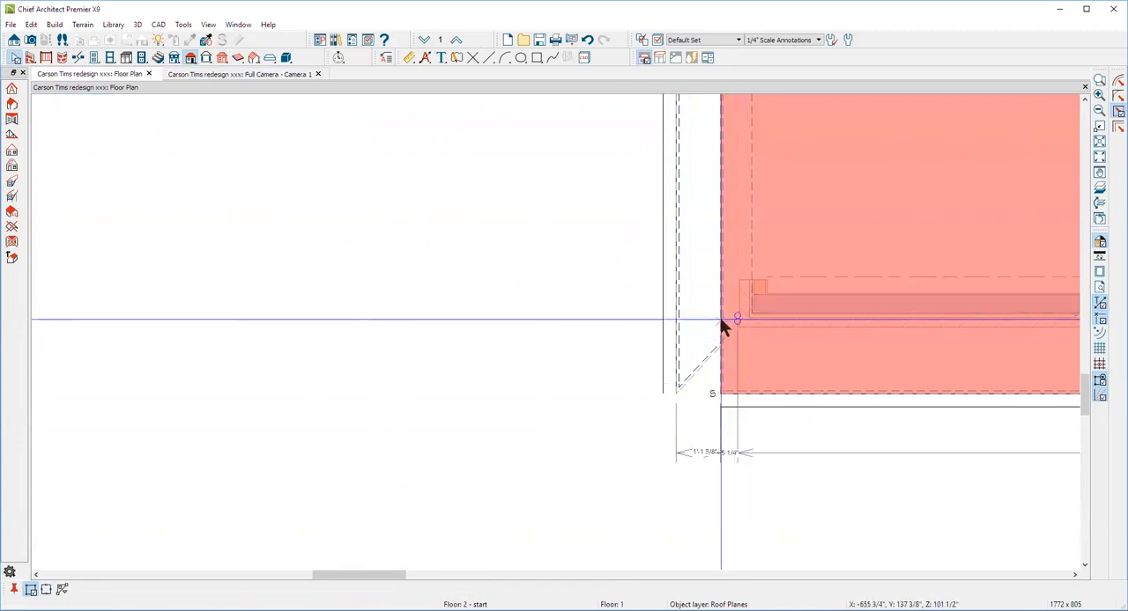
left_click(720, 395)
left_click_drag(720, 396, 679, 396)
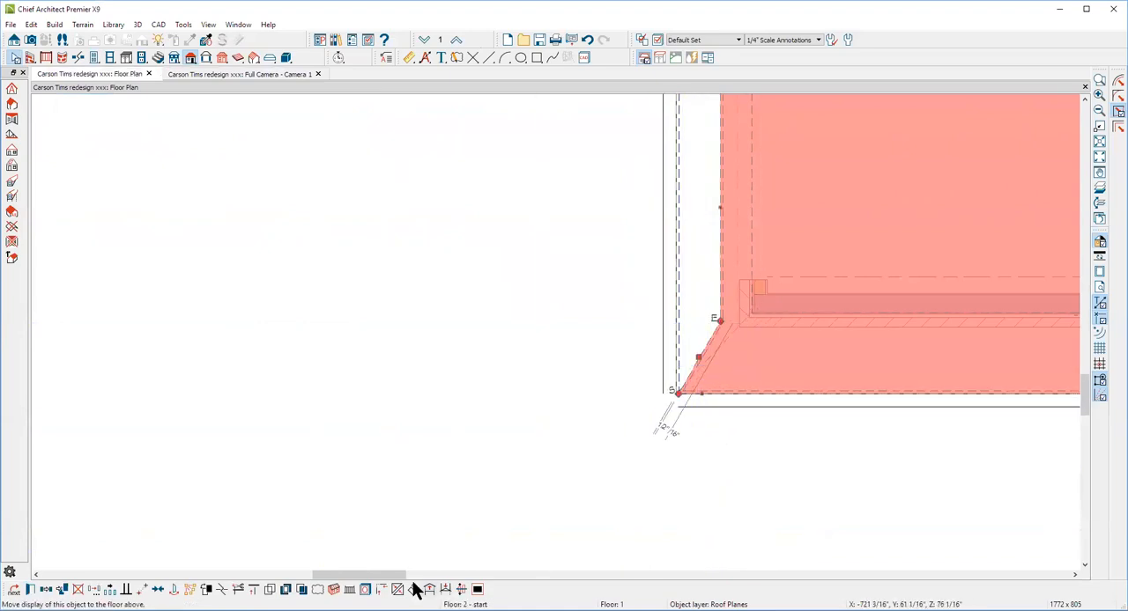
Join the extended main roof plane to the narrow roof plane along the diagonal at the garage corner
left_click(625, 421)
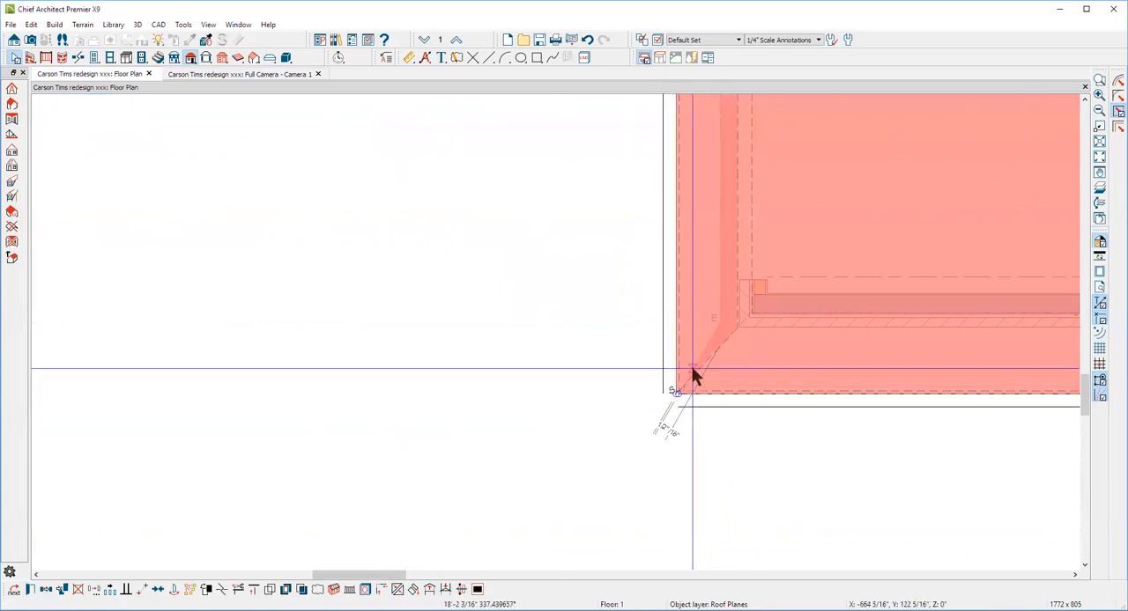
left_click(712, 352)
left_click(803, 378)
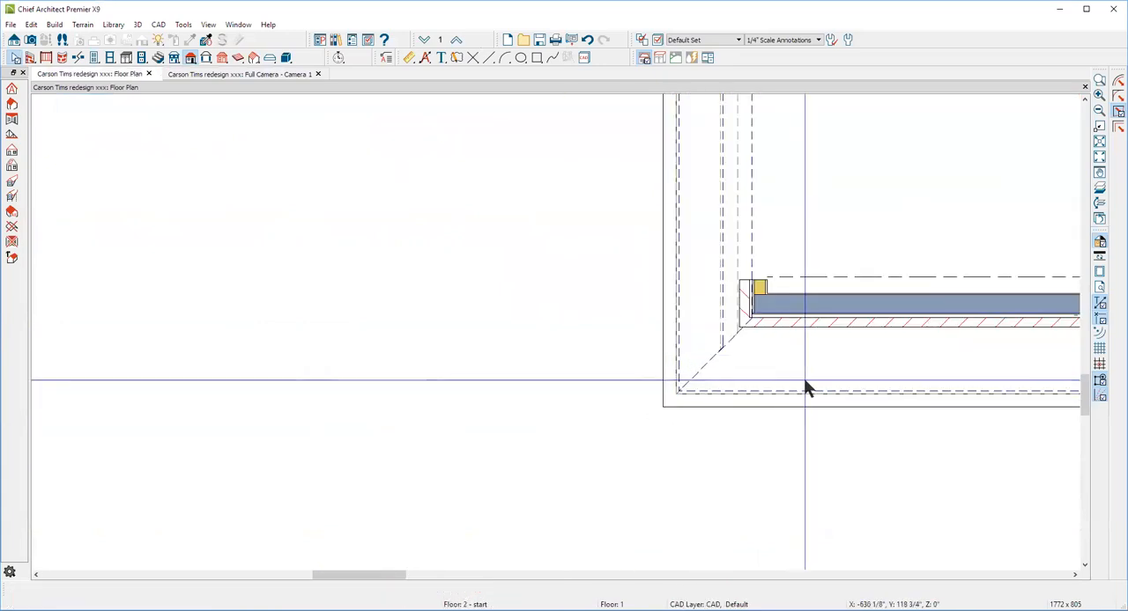
In the camera view, paint the black ridge caps with the main roof's Asphalt Roofing - Brown material, and check the joined garage corner
key("ctrl+Tab")
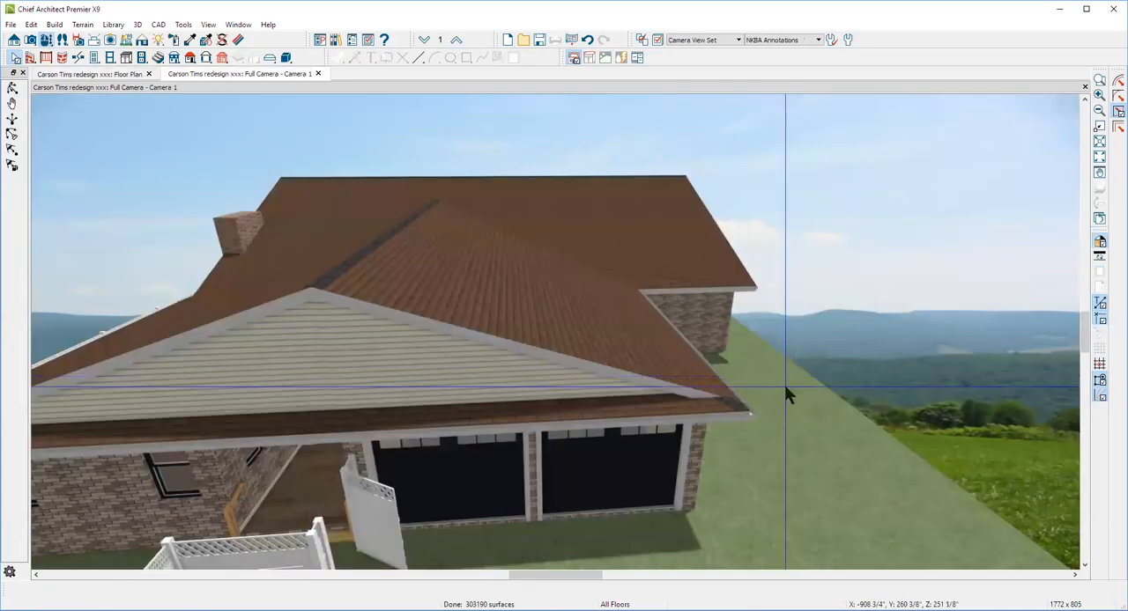
scroll(741, 421, "up", 5)
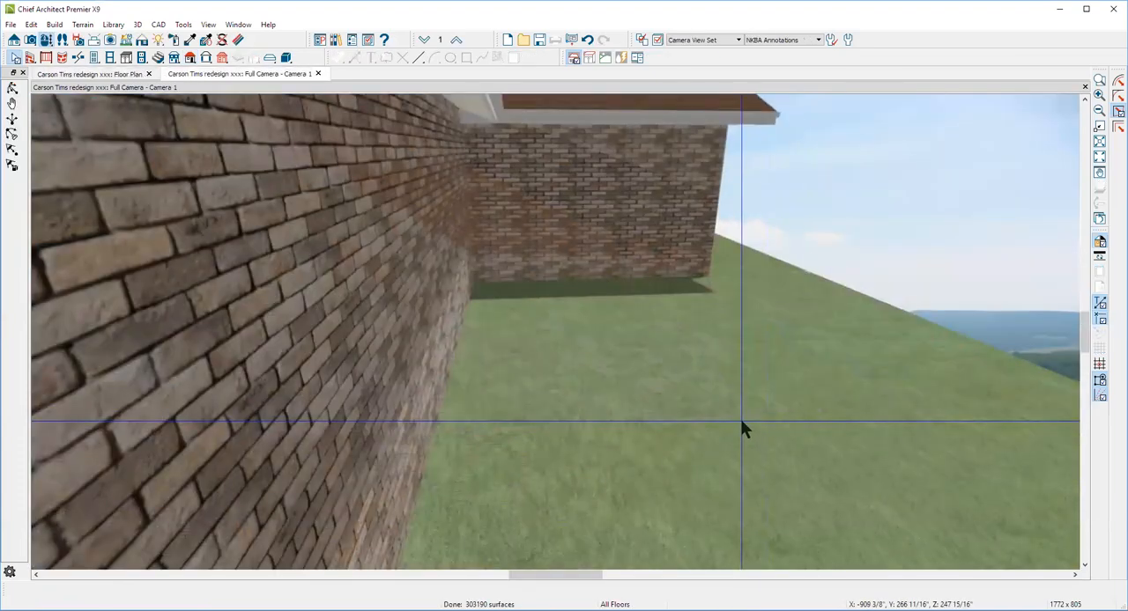
scroll(742, 421, "down", 2)
scroll(742, 421, "down", 2)
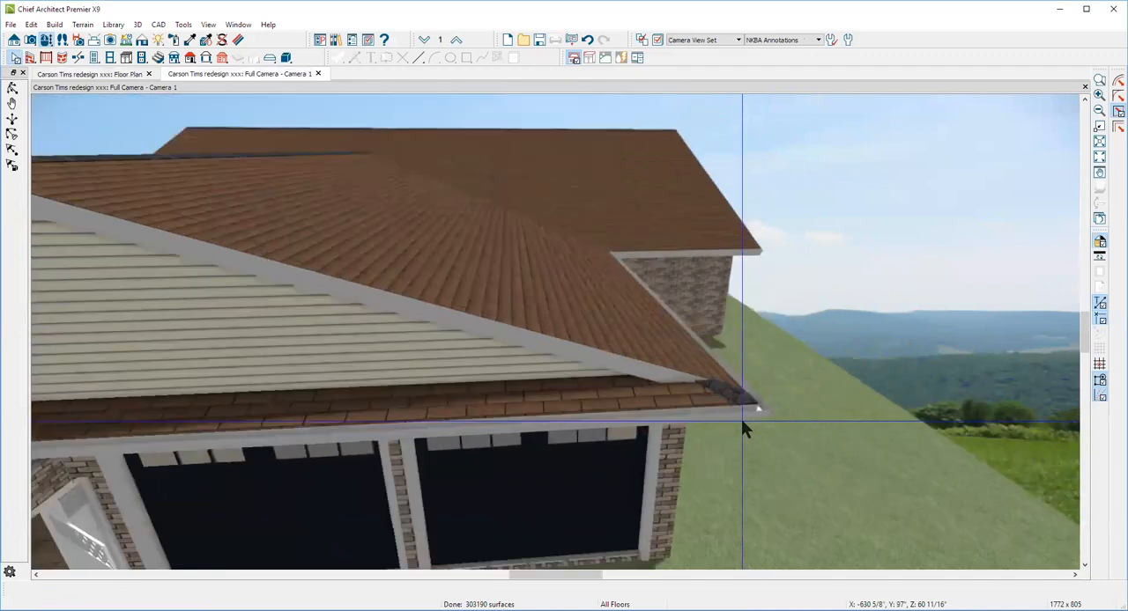
scroll(626, 330, "down", 4)
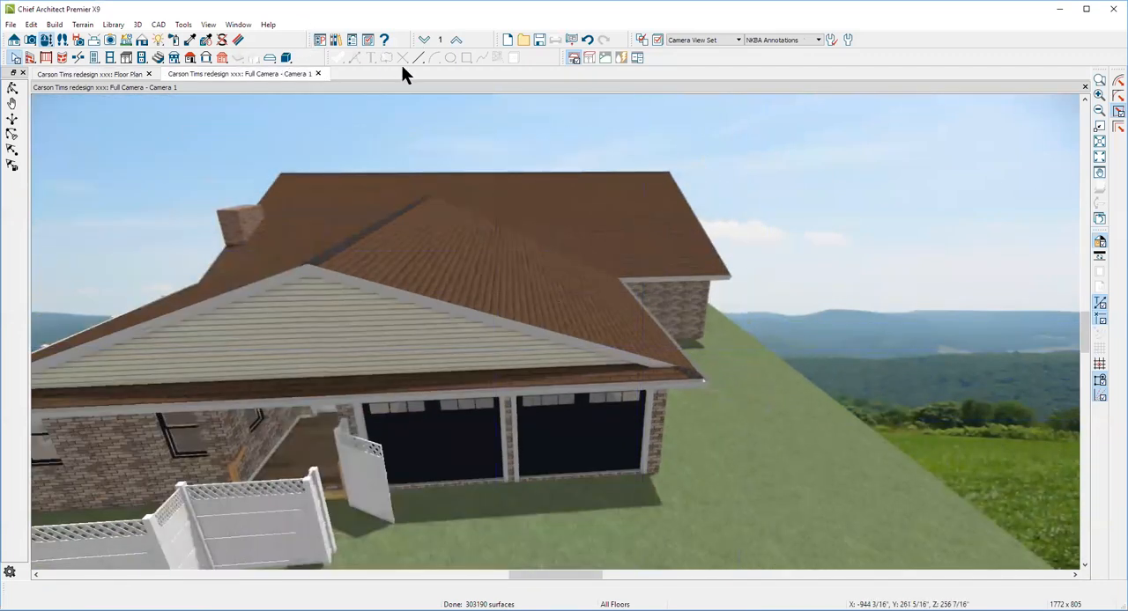
left_click(189, 40)
left_click(370, 187)
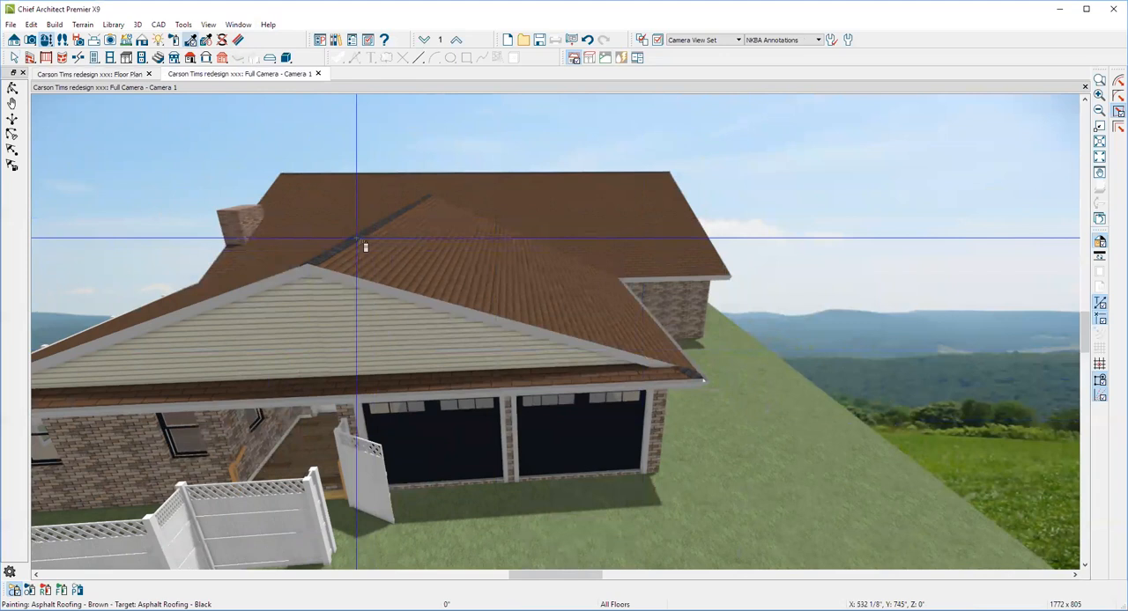
left_click(356, 238)
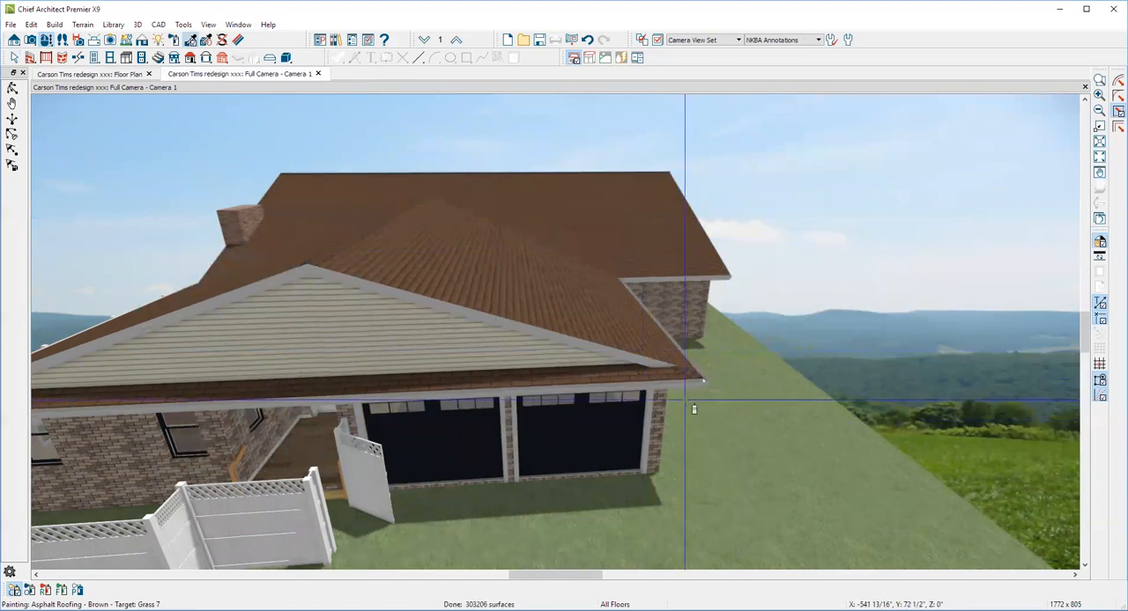
scroll(692, 369, "up", 4)
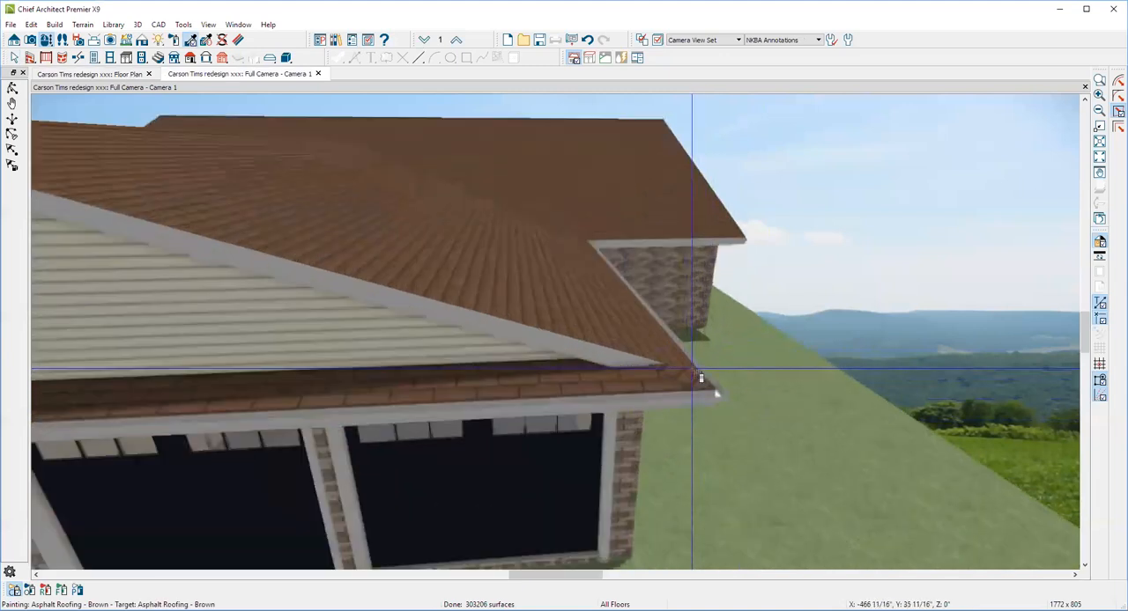
scroll(692, 377, "down", 2)
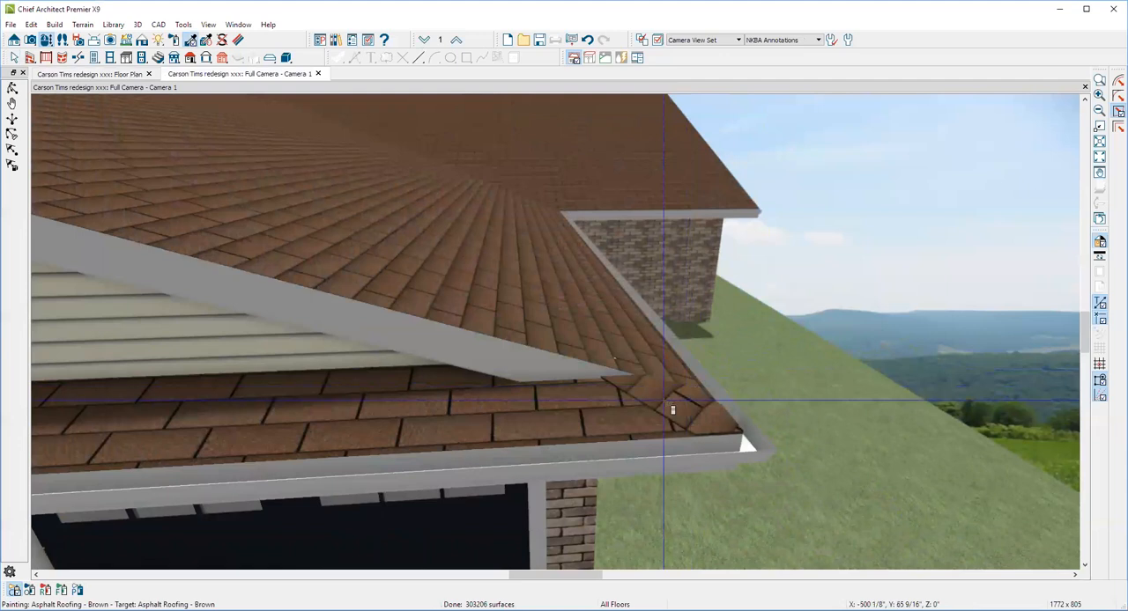
Miter the narrow roof plane's fence-side end by pulling its inner corner diagonally inward under the gable's eave
scroll(621, 310, "down", 4)
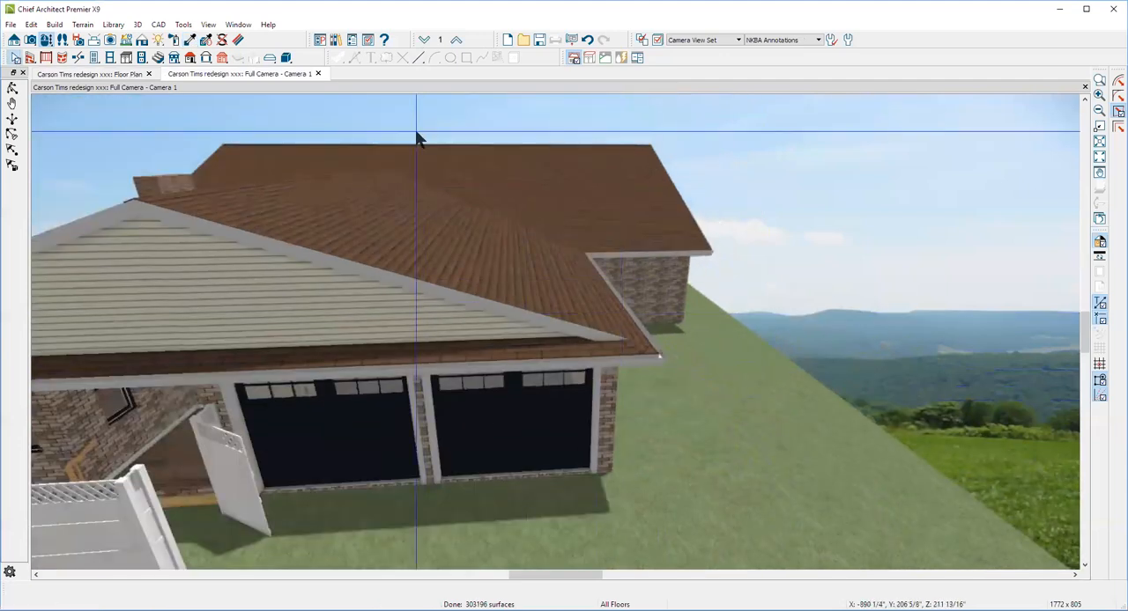
scroll(630, 151, "down", 5)
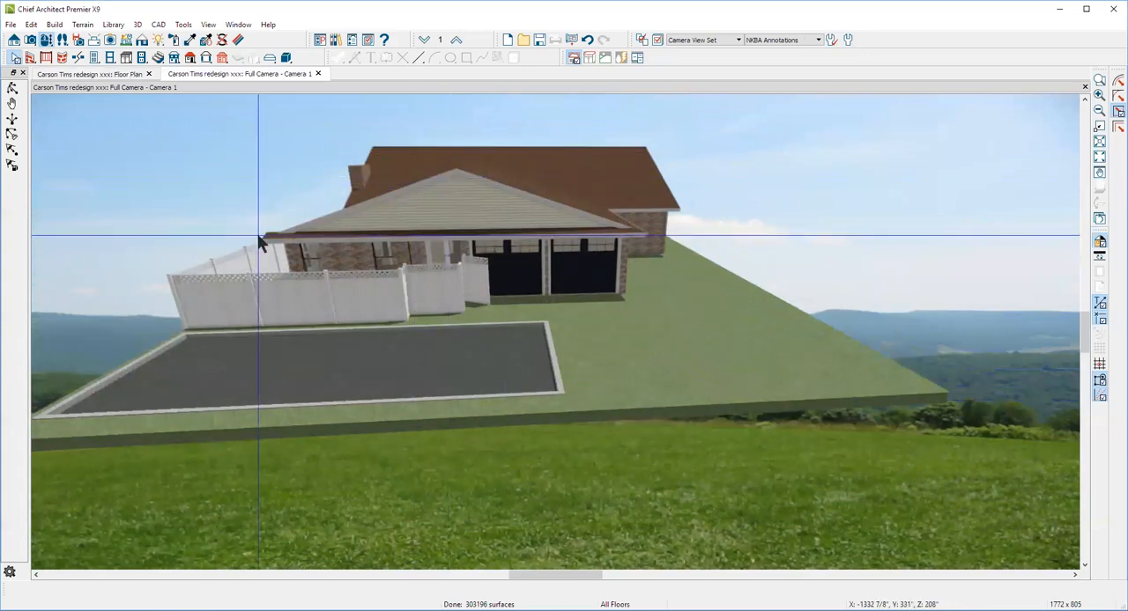
scroll(259, 241, "up", 10)
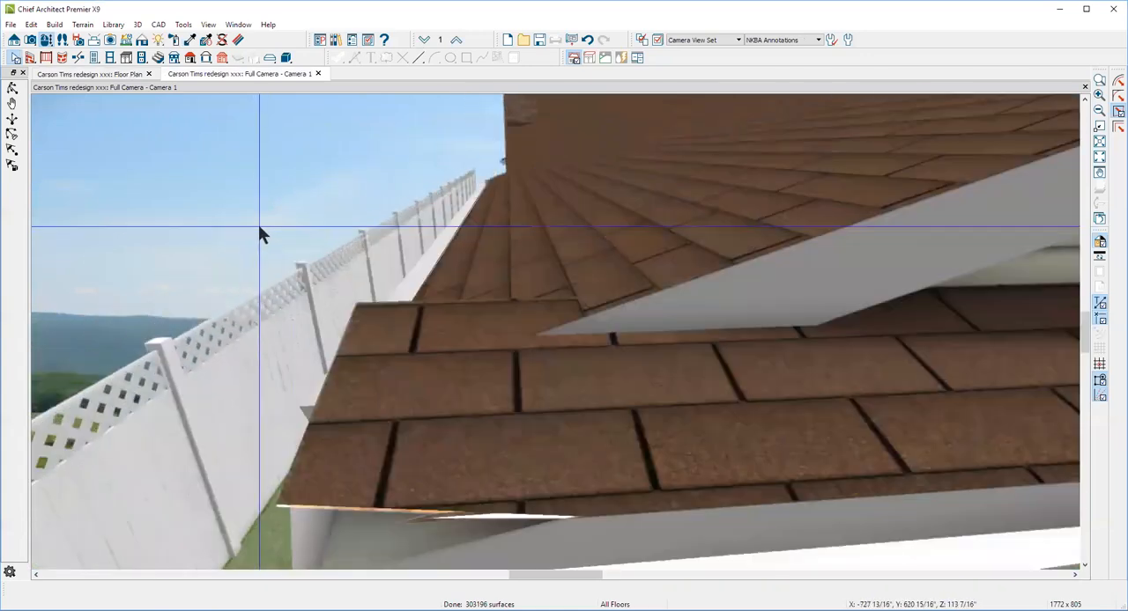
scroll(272, 238, "down", 5)
scroll(291, 265, "up", 3)
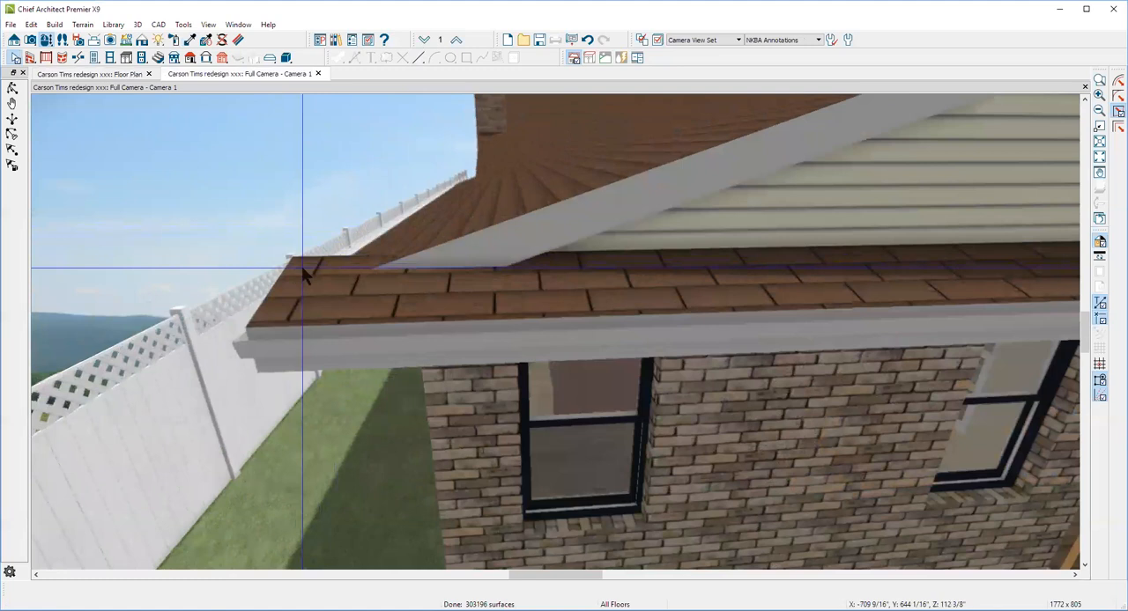
left_click(293, 262)
left_click_drag(292, 262, 373, 261)
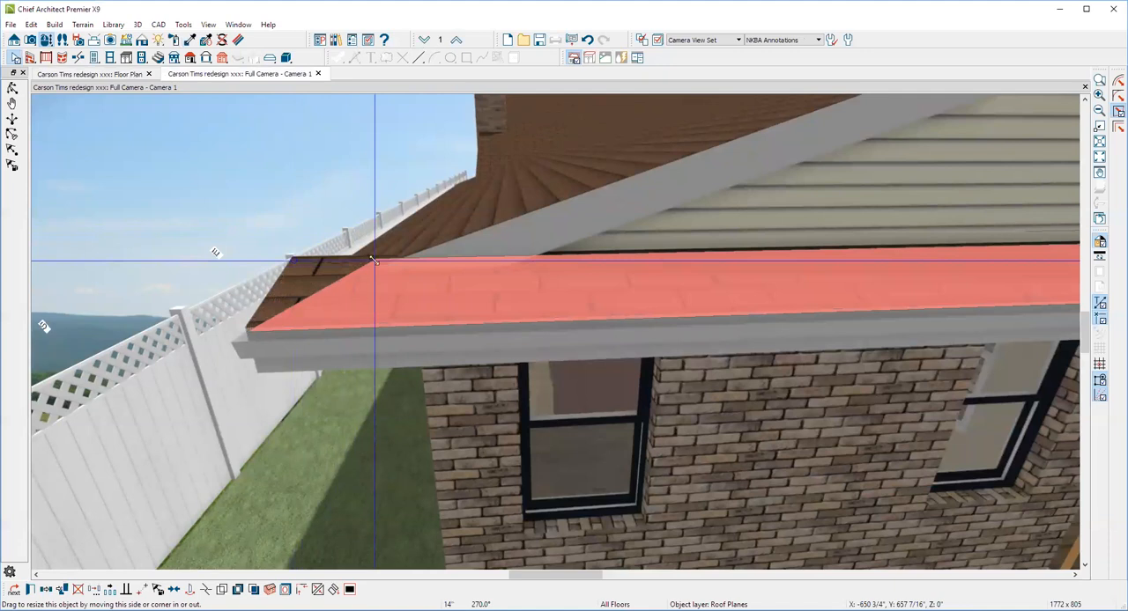
left_click_drag(373, 260, 373, 259)
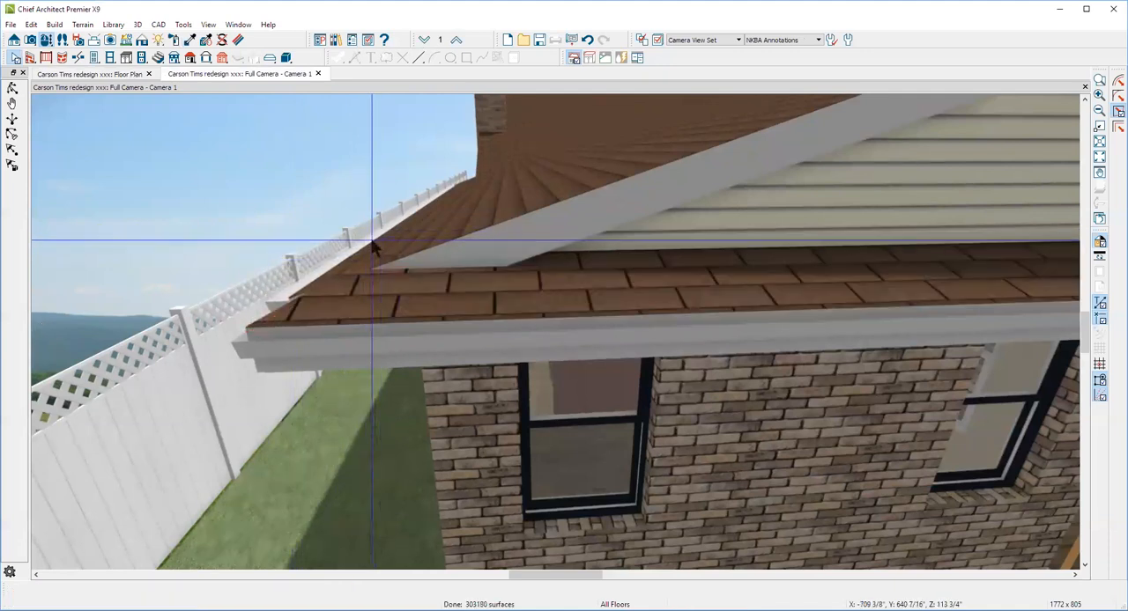
Break the main roof plane's gable edge near its fence-side eave corner
left_click(372, 246)
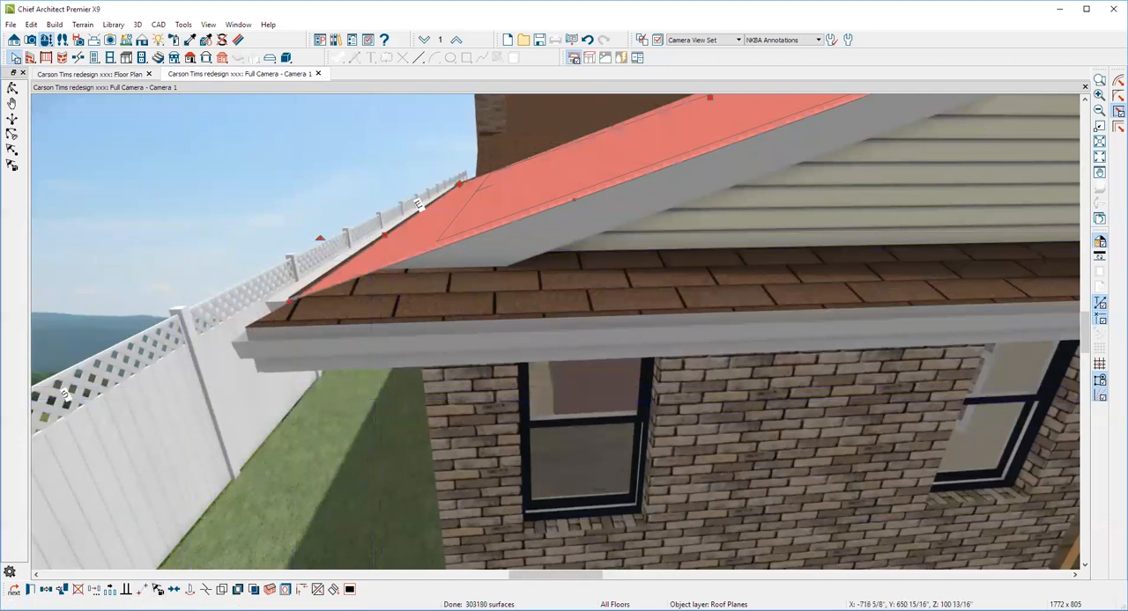
left_click(206, 590)
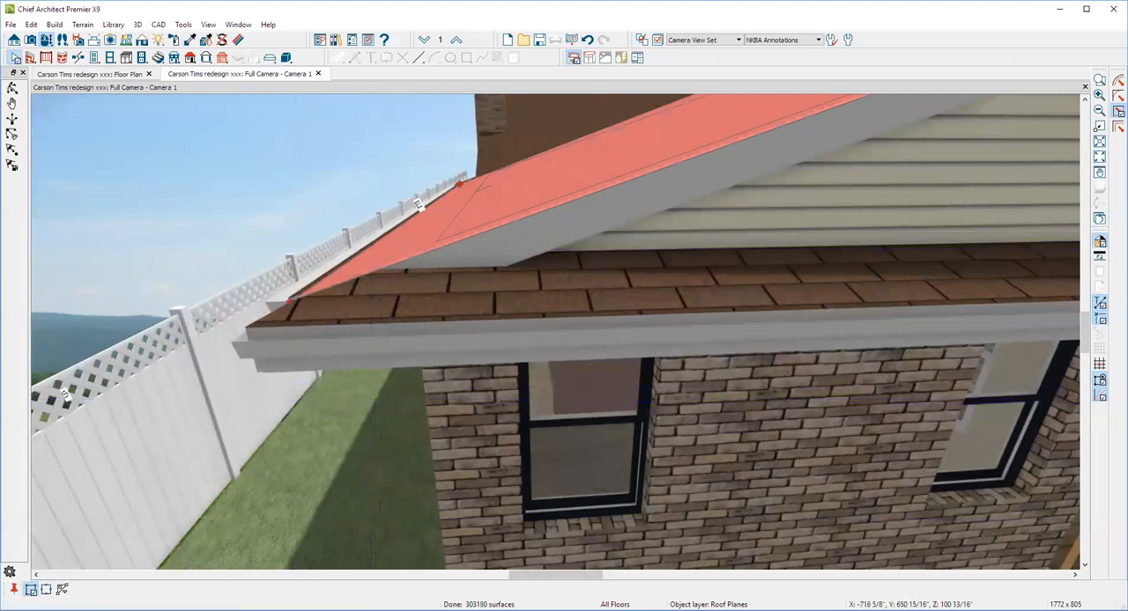
left_click(366, 266)
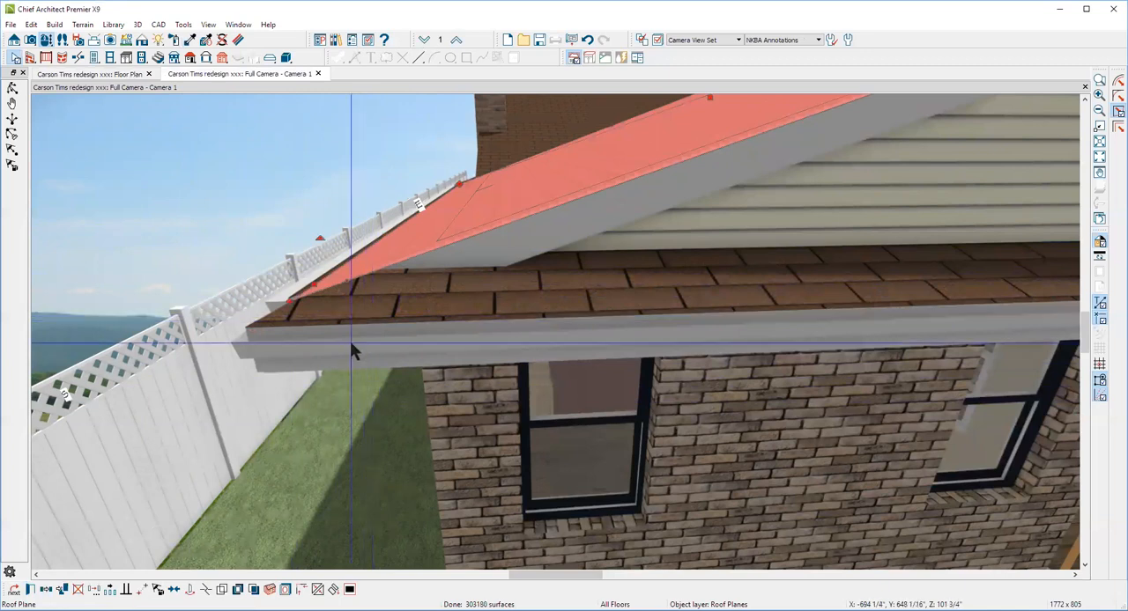
left_click(206, 591)
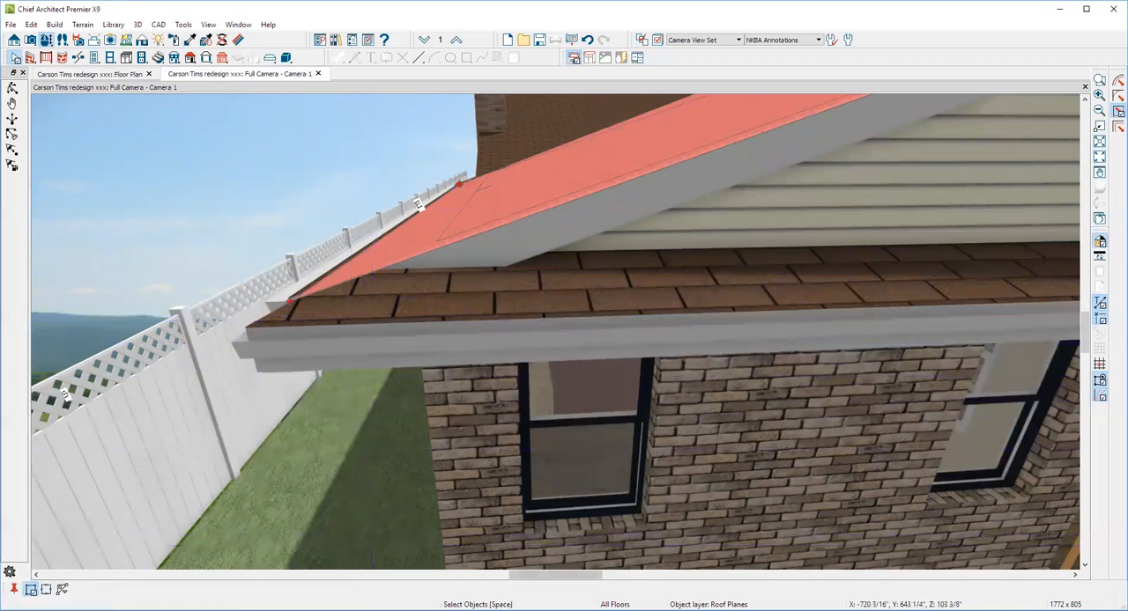
left_click(360, 278)
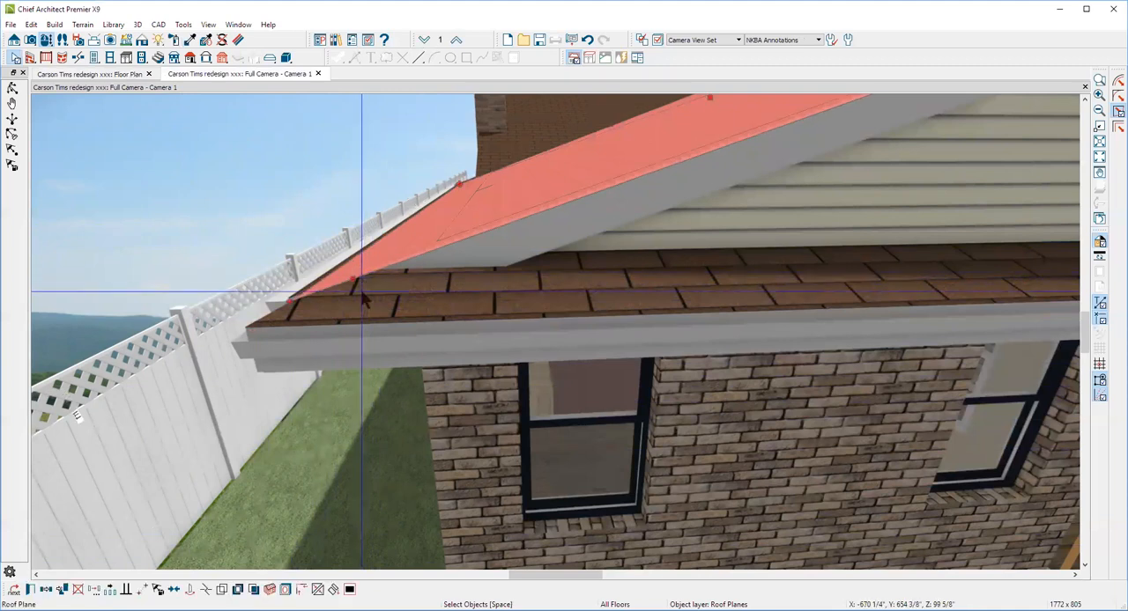
left_click(206, 590)
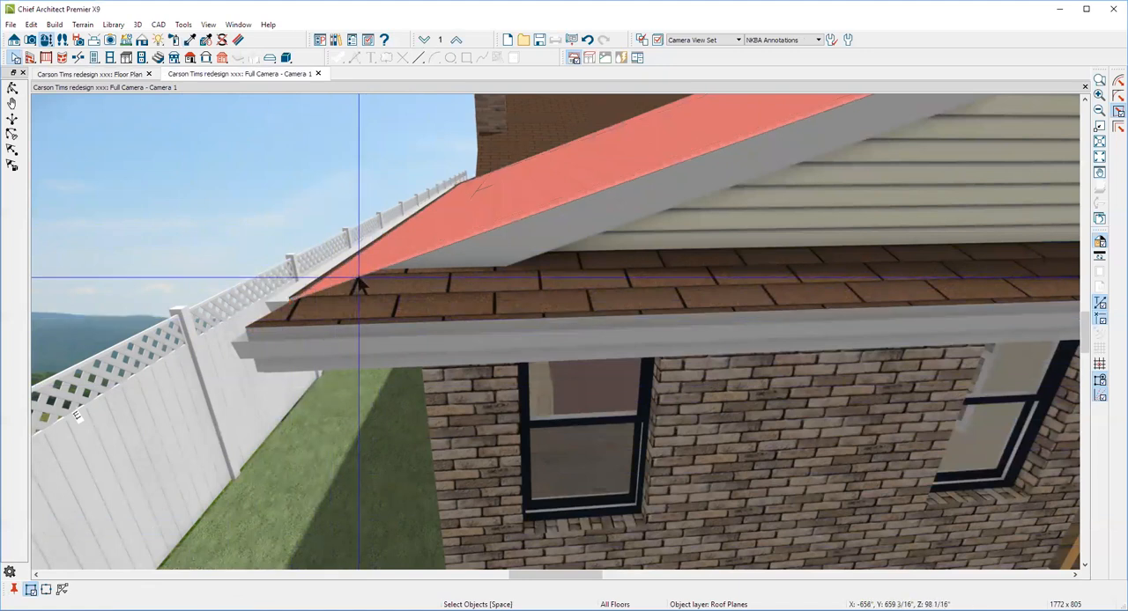
left_click(356, 288)
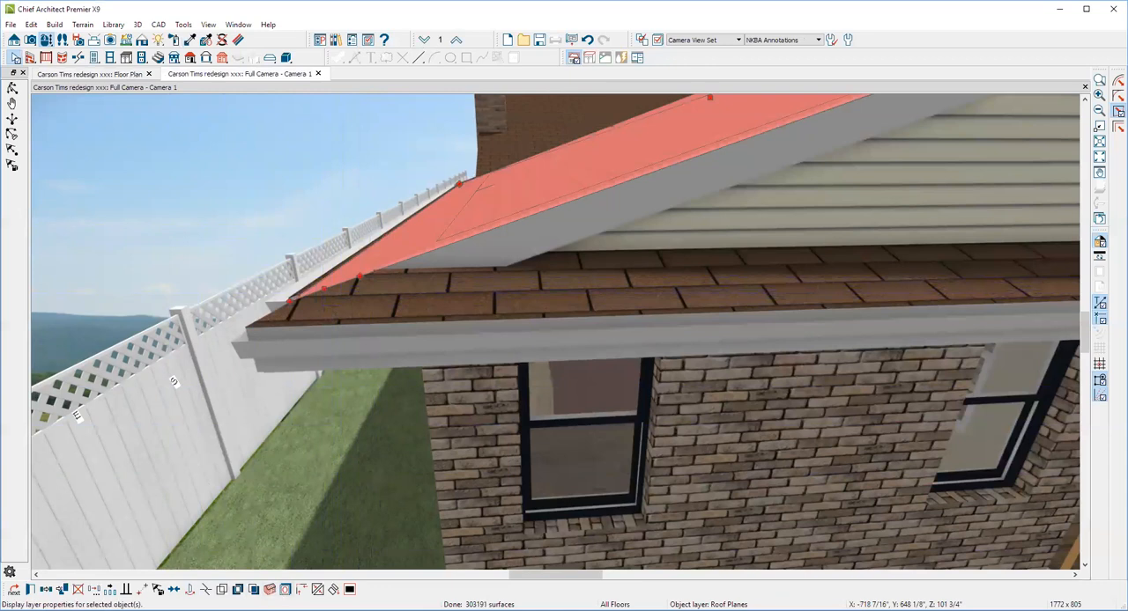
Join the main roof plane's short broken edge to the narrow plane along the fence-side diagonal, and check the whole gable end
left_click(349, 296, "shift")
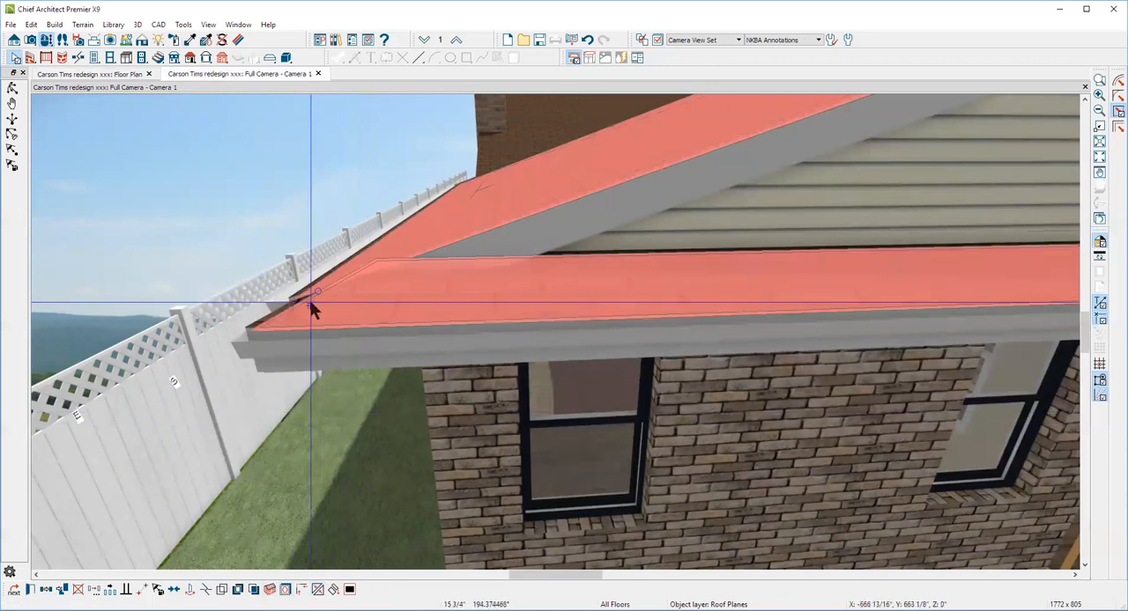
left_click(311, 304)
key("Escape")
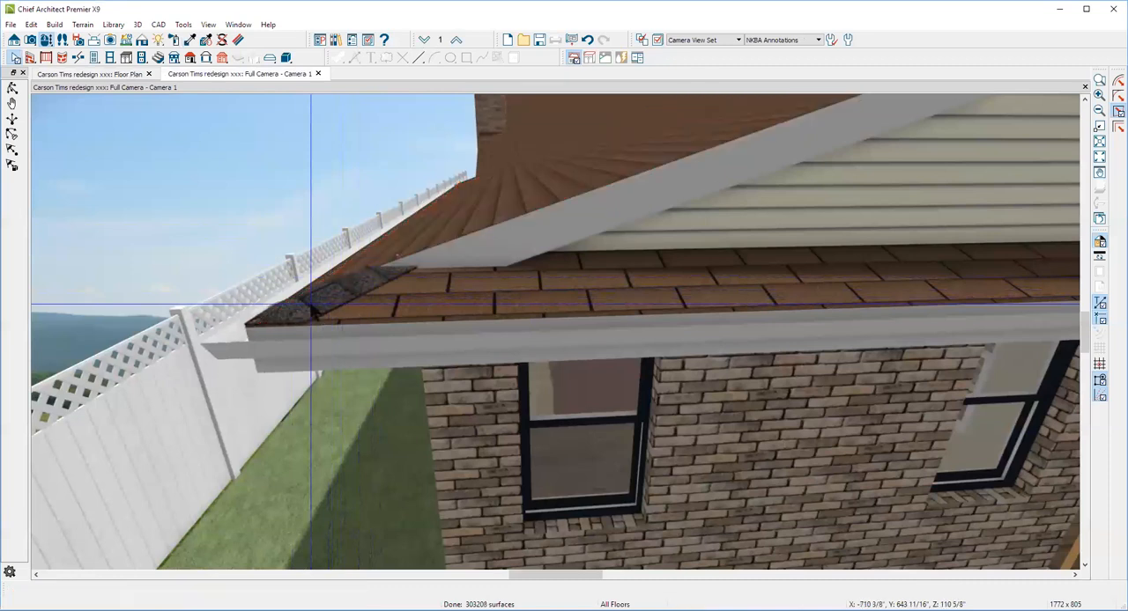
scroll(291, 289, "down", 8)
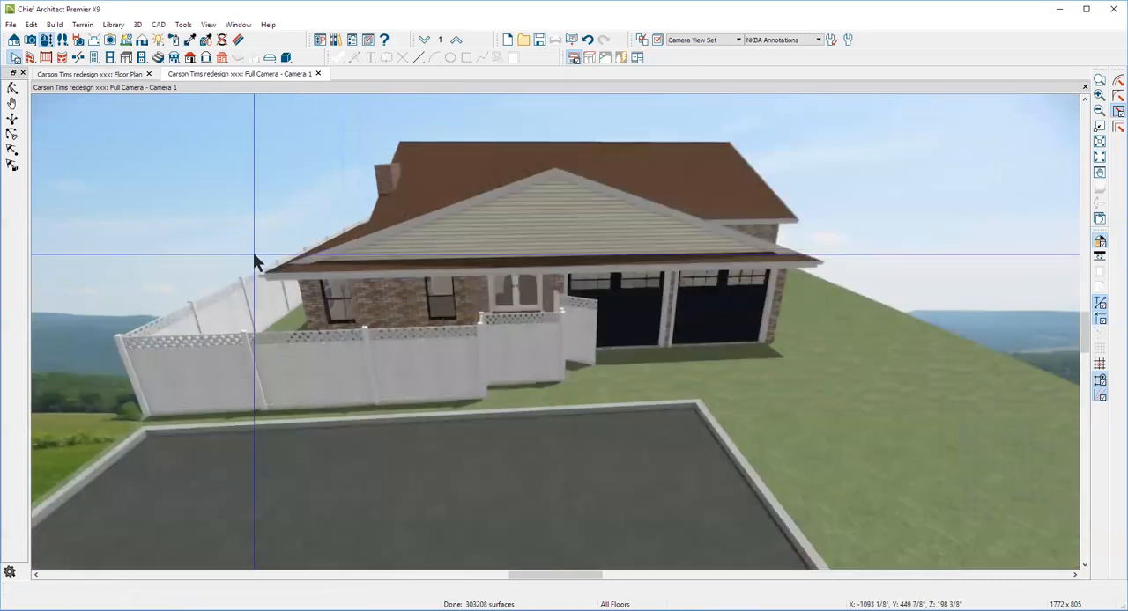
scroll(261, 255, "down", 3)
scroll(544, 229, "up", 4)
scroll(544, 229, "down", 2)
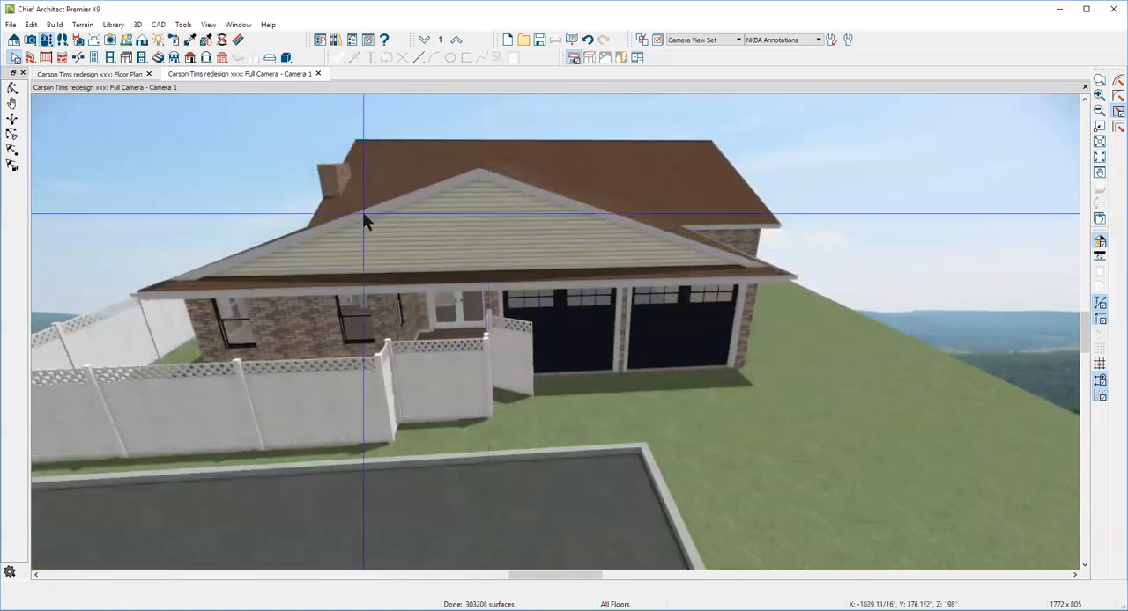
scroll(347, 303, "up", 2)
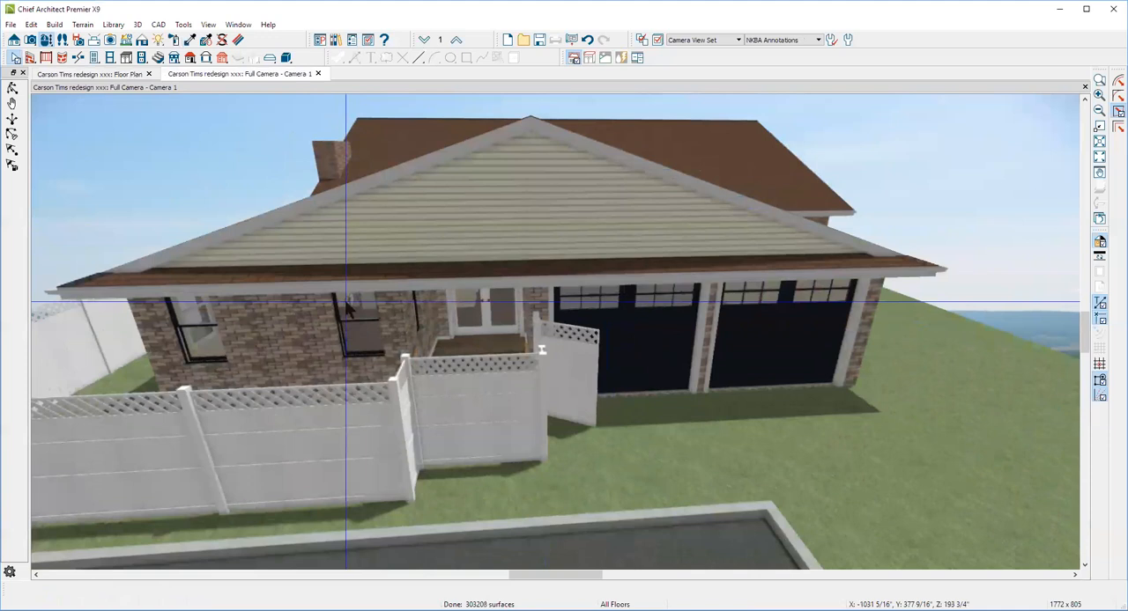
scroll(346, 304, "down", 2)
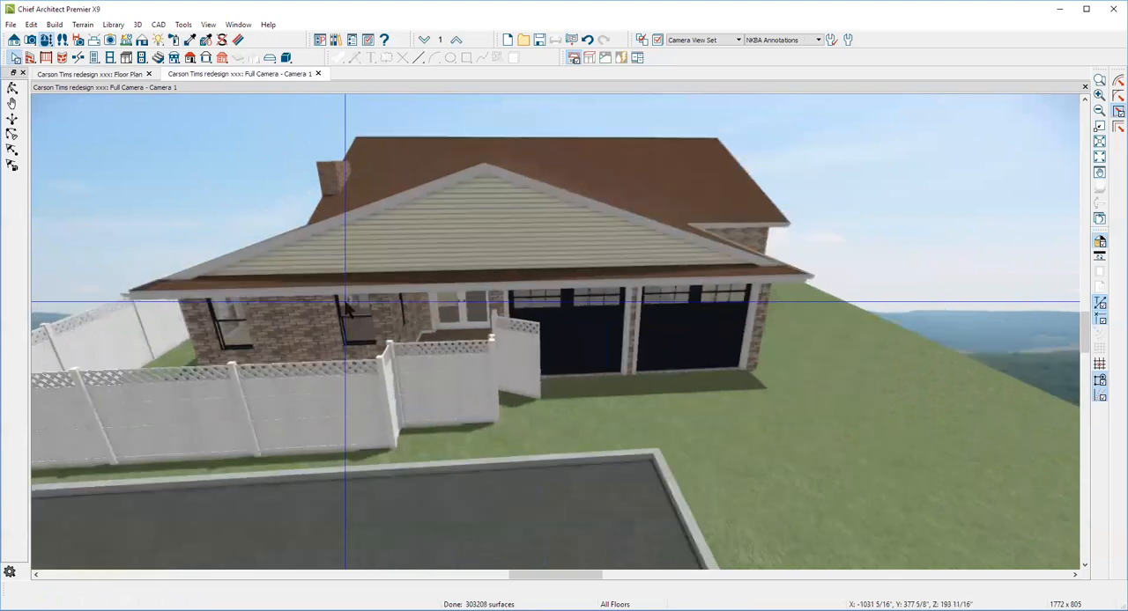